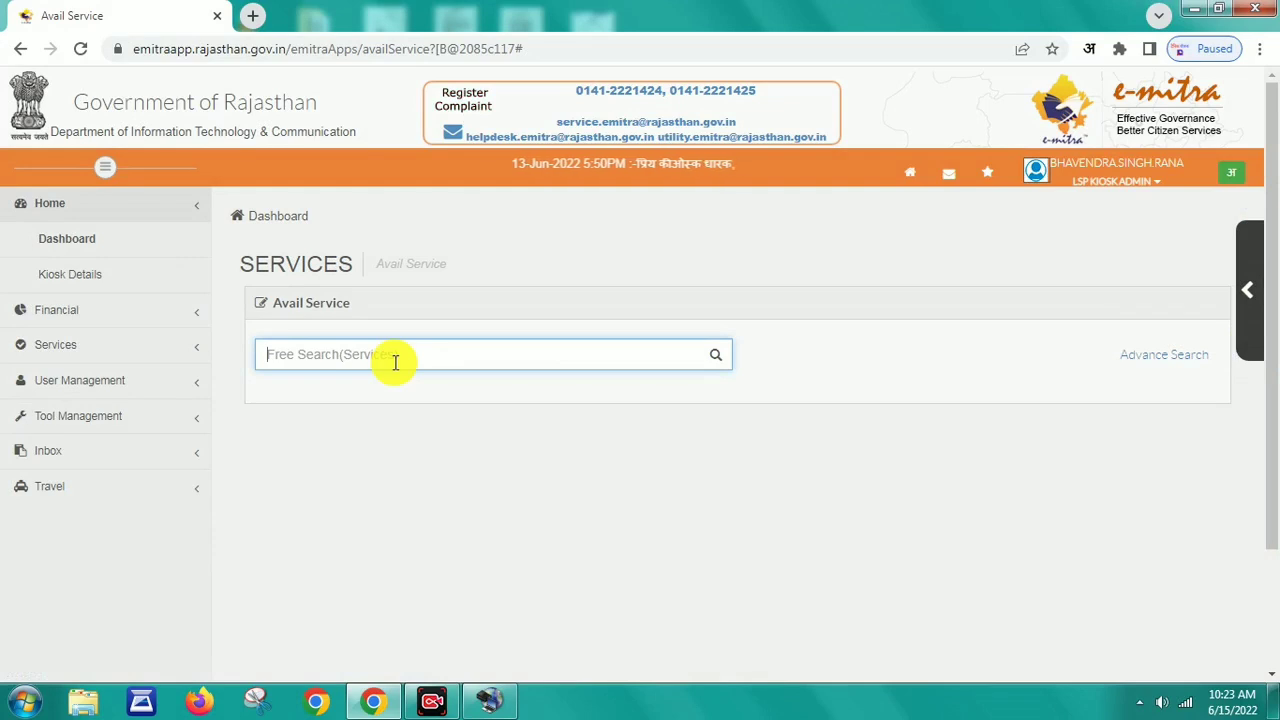
# Search services for "AGRICULTURAL", select the agricultural inputs license for seeds, fertilizers and insecticides, and accept the redirect to the third-party portal
pyautogui.write('AGRICULTURAL')
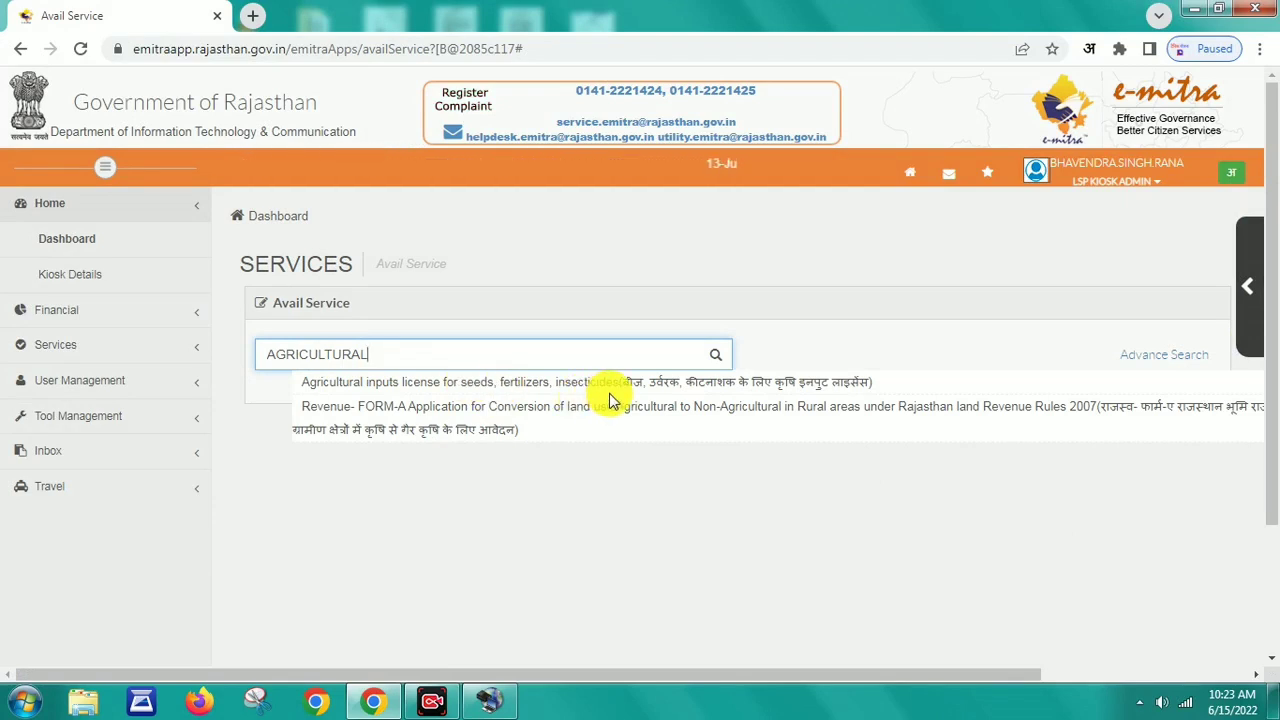
pyautogui.click(803, 385)
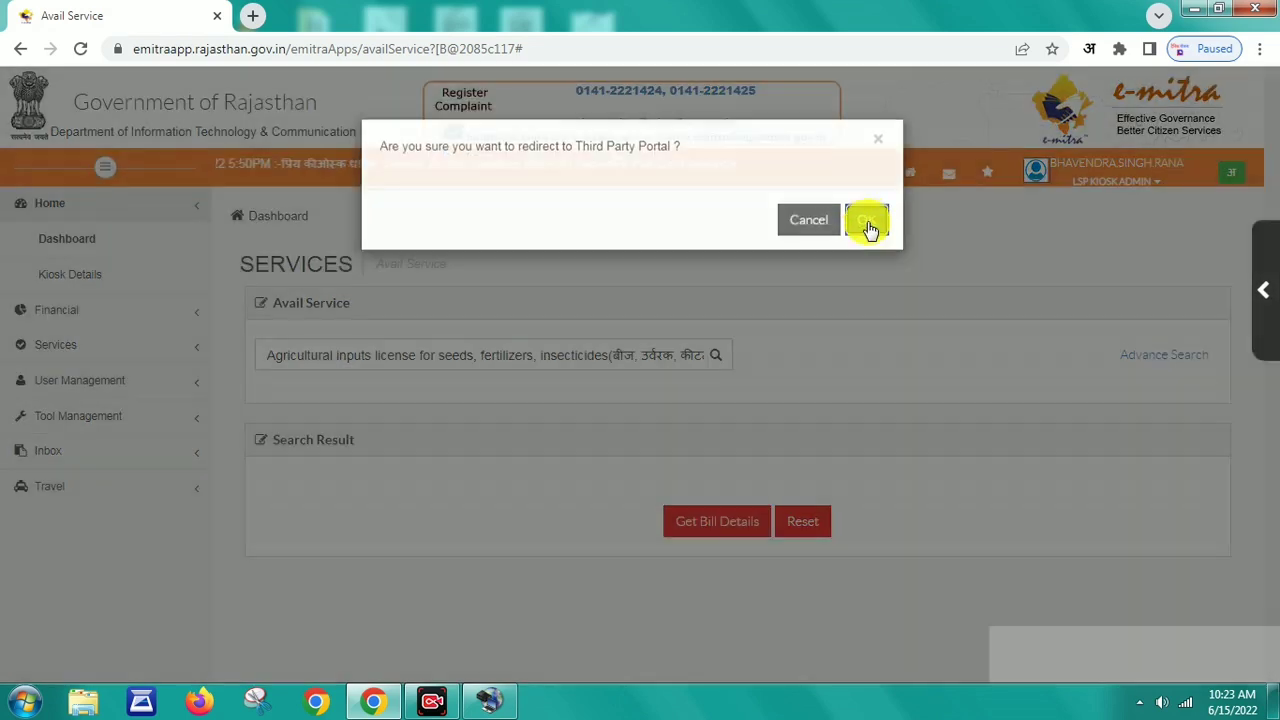
pyautogui.click(866, 220)
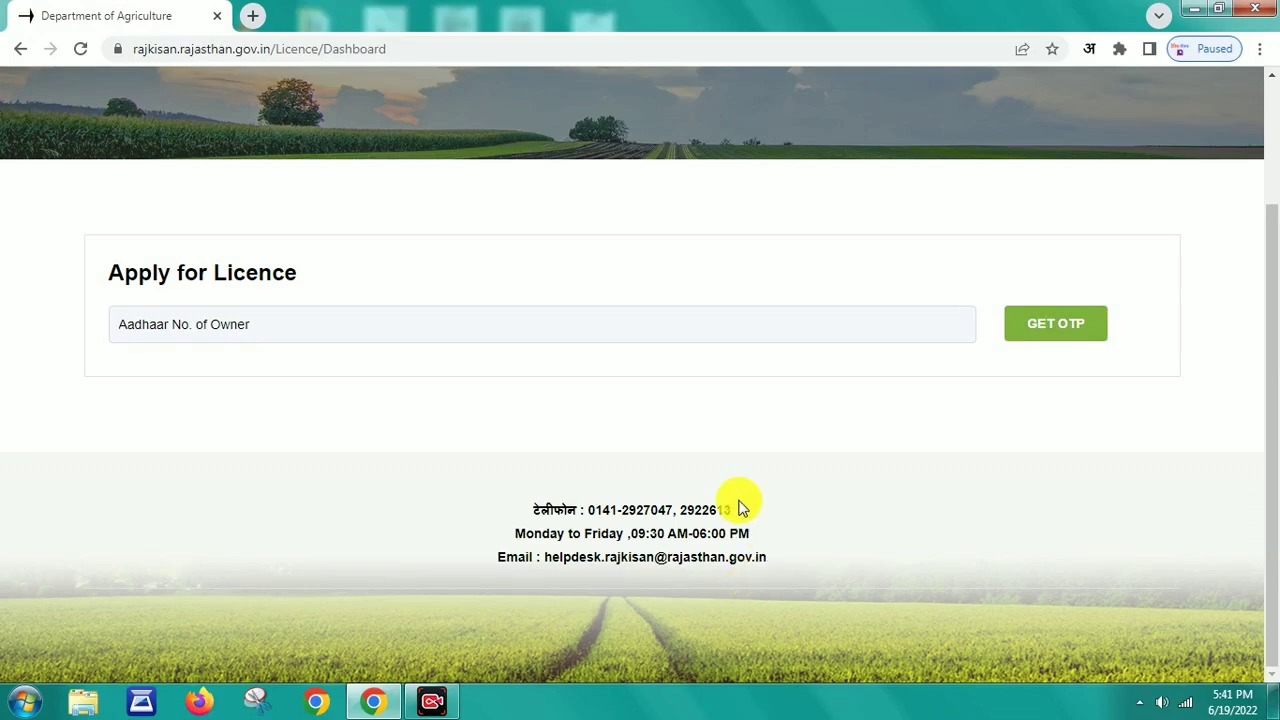
# Enter the owner's Aadhaar number under Apply for Licence and request an OTP
pyautogui.click(135, 323)
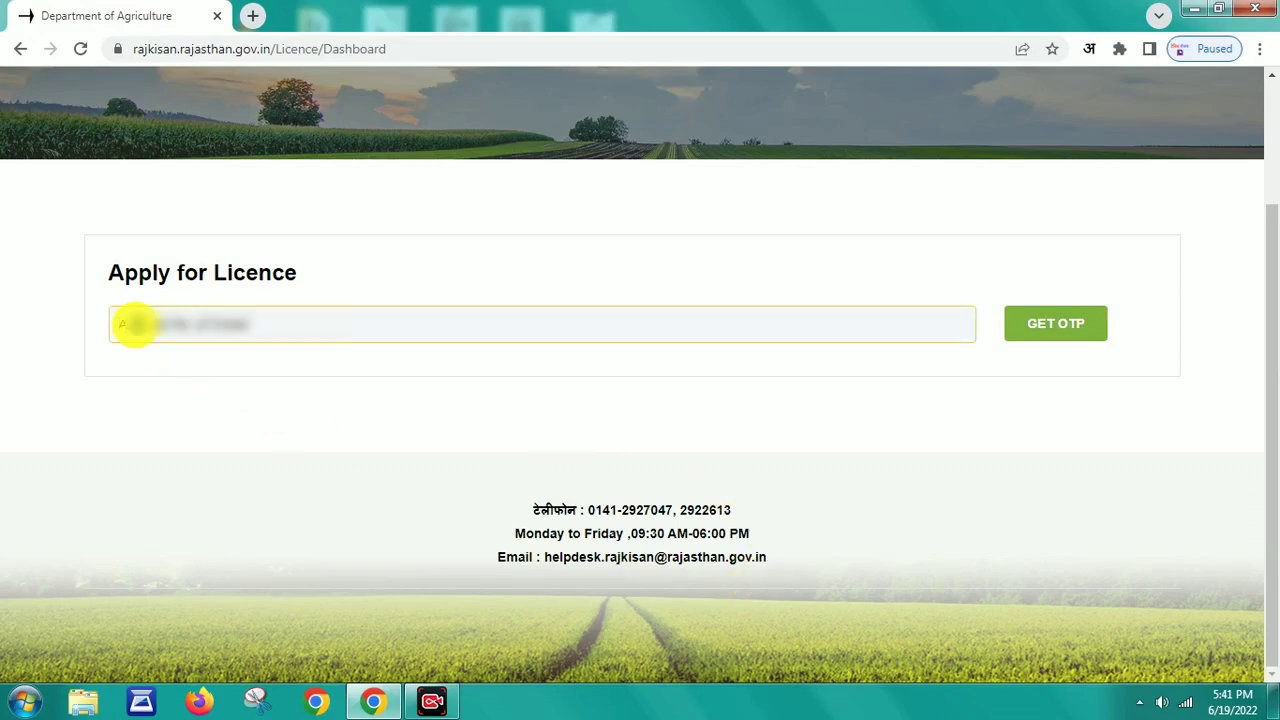
pyautogui.write('9')
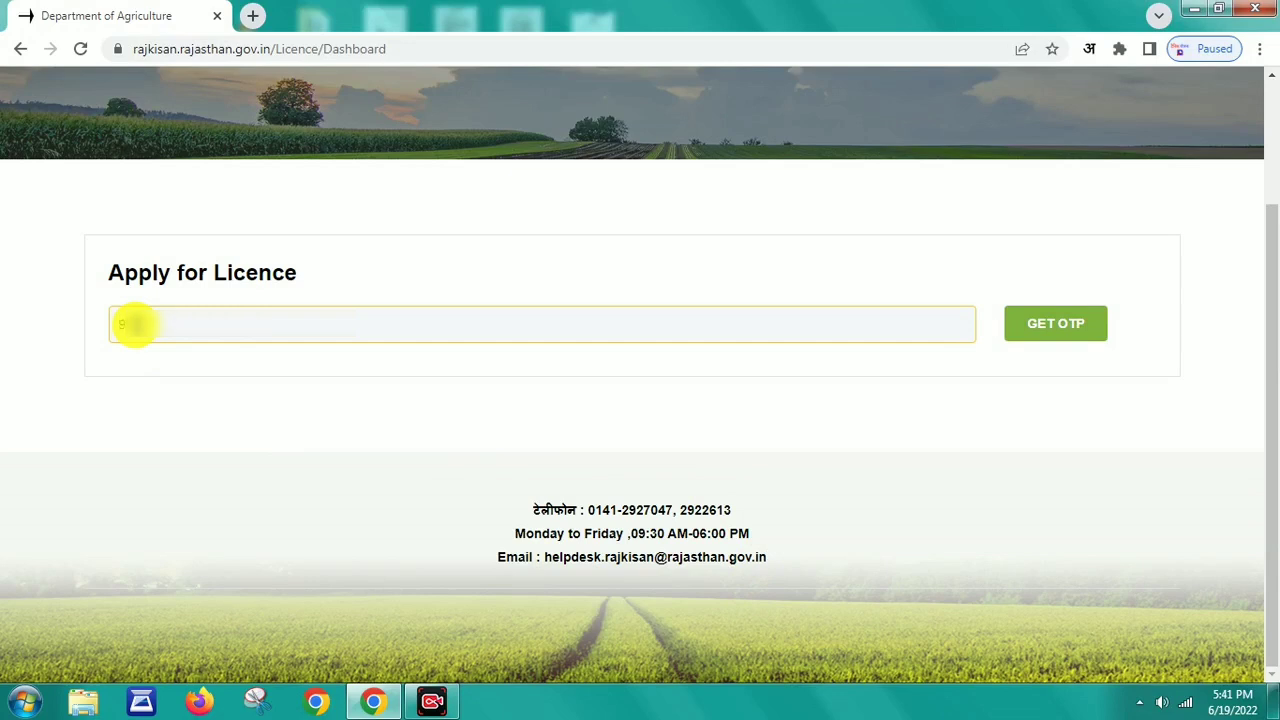
pyautogui.write('XXXXXXXXXX')
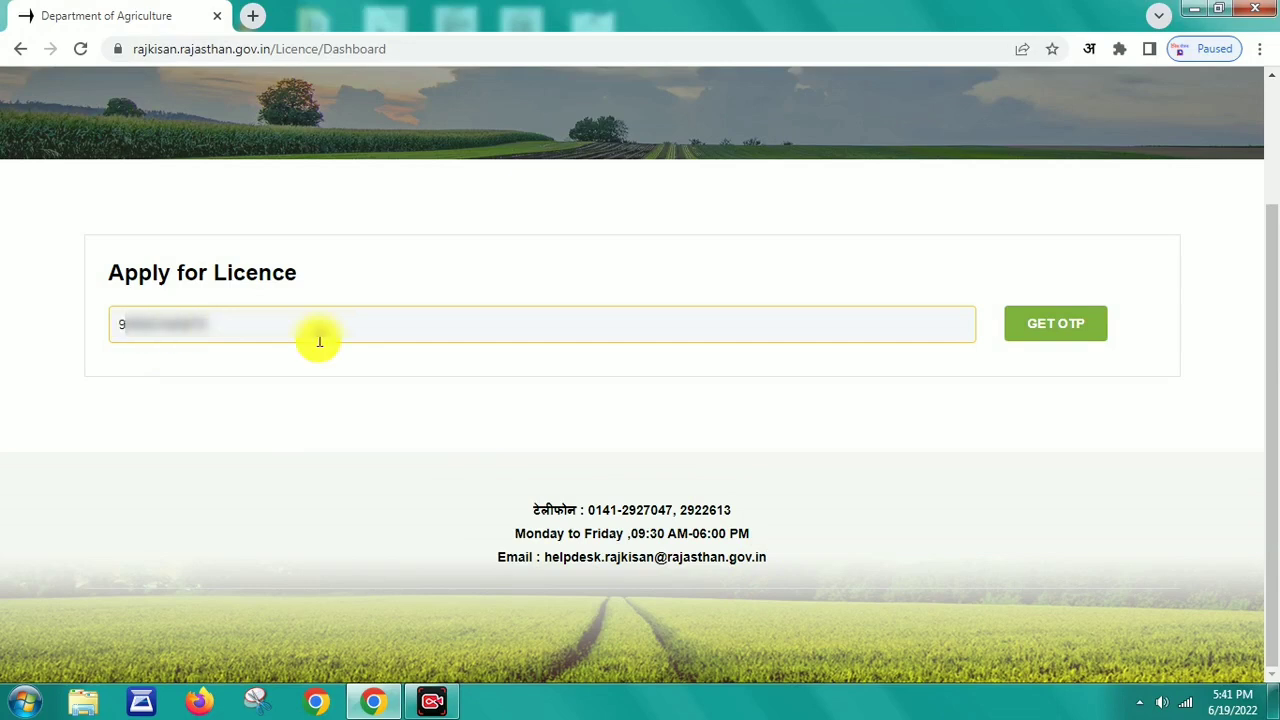
pyautogui.click(1039, 323)
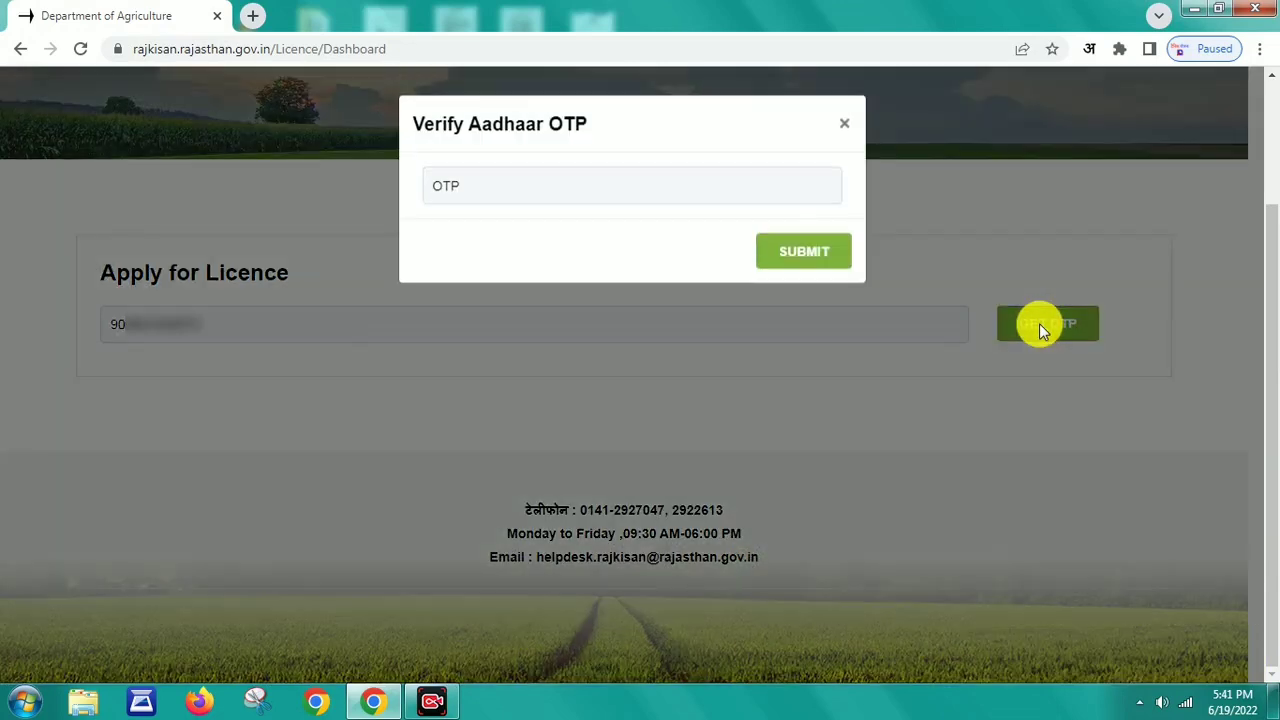
# Enter the Aadhaar OTP and submit it for verification
pyautogui.click(486, 186)
pyautogui.write('XXXXXX')
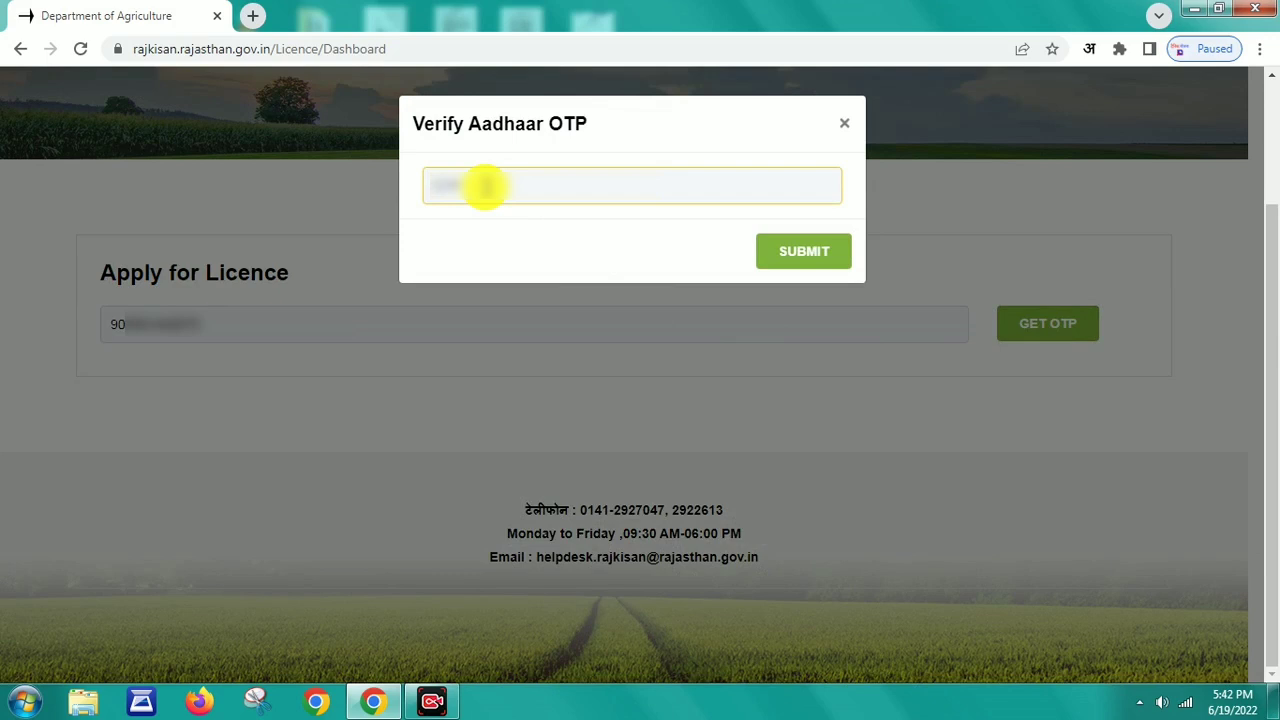
pyautogui.press('BackSpace')
pyautogui.press('BackSpace')
pyautogui.write('***')
pyautogui.click(823, 271)
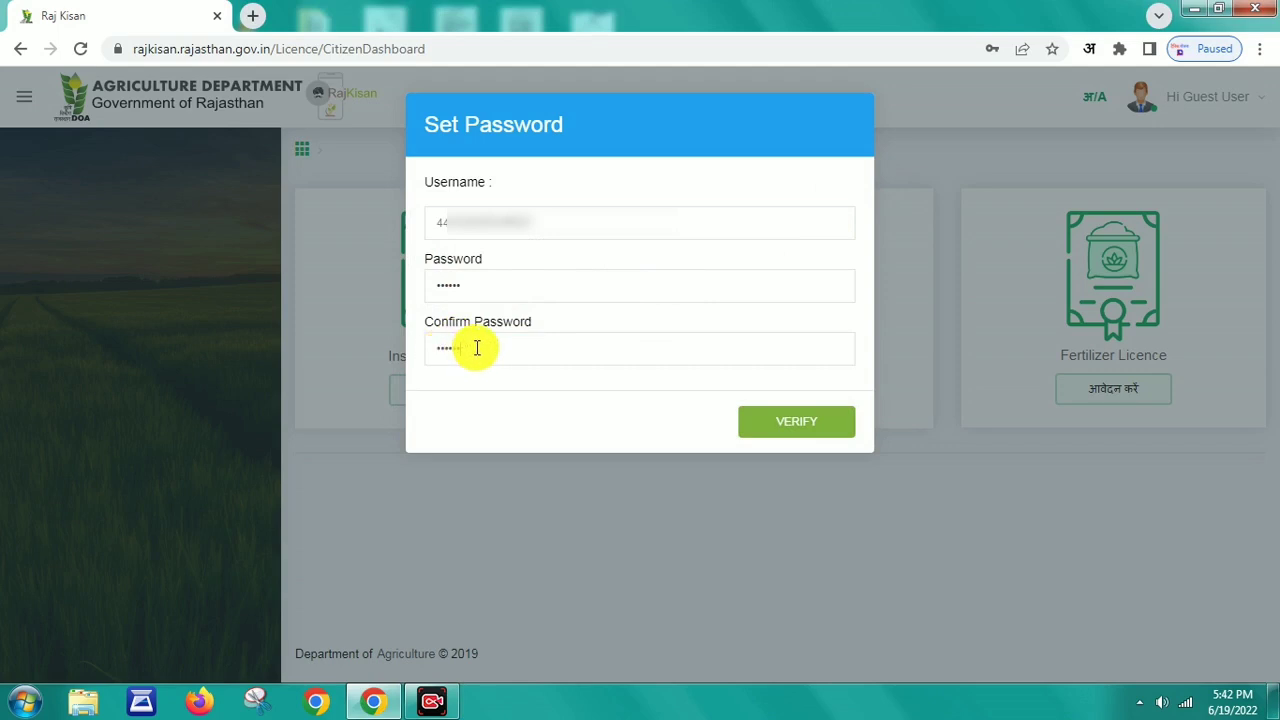
# Enter and confirm the new account password, verify it, and dismiss the resulting message
pyautogui.click(818, 424)
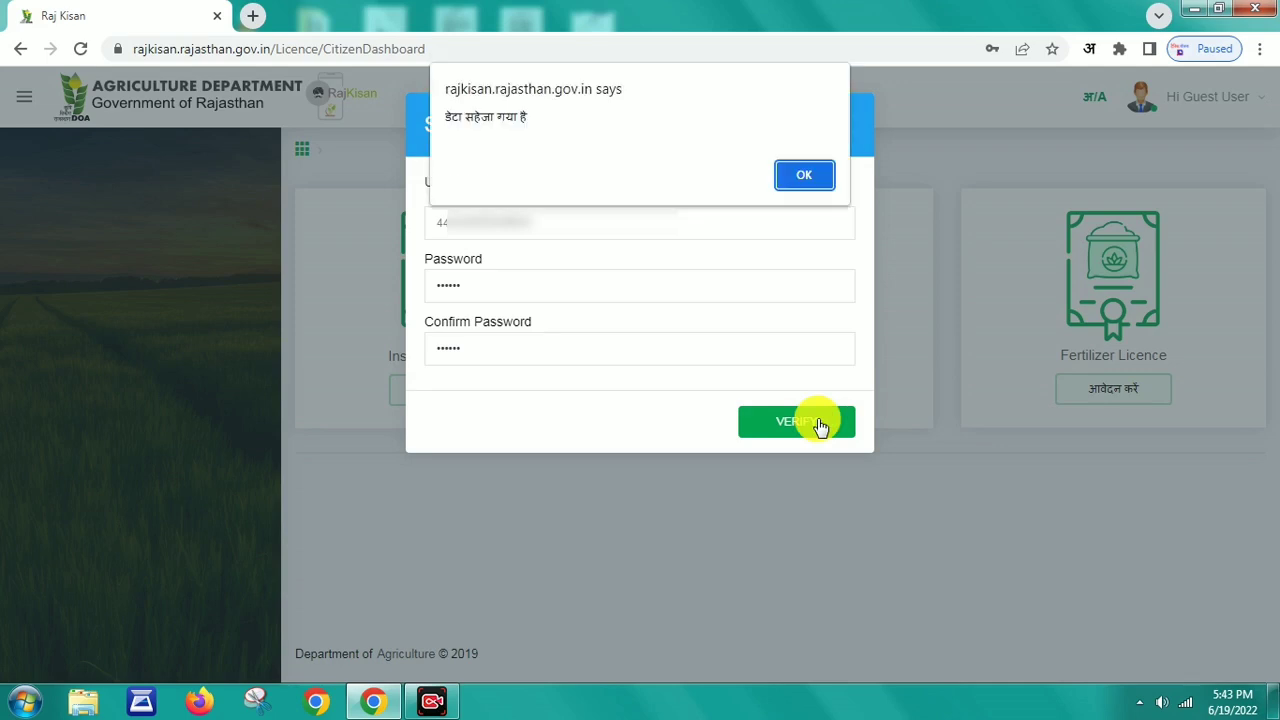
pyautogui.click(803, 176)
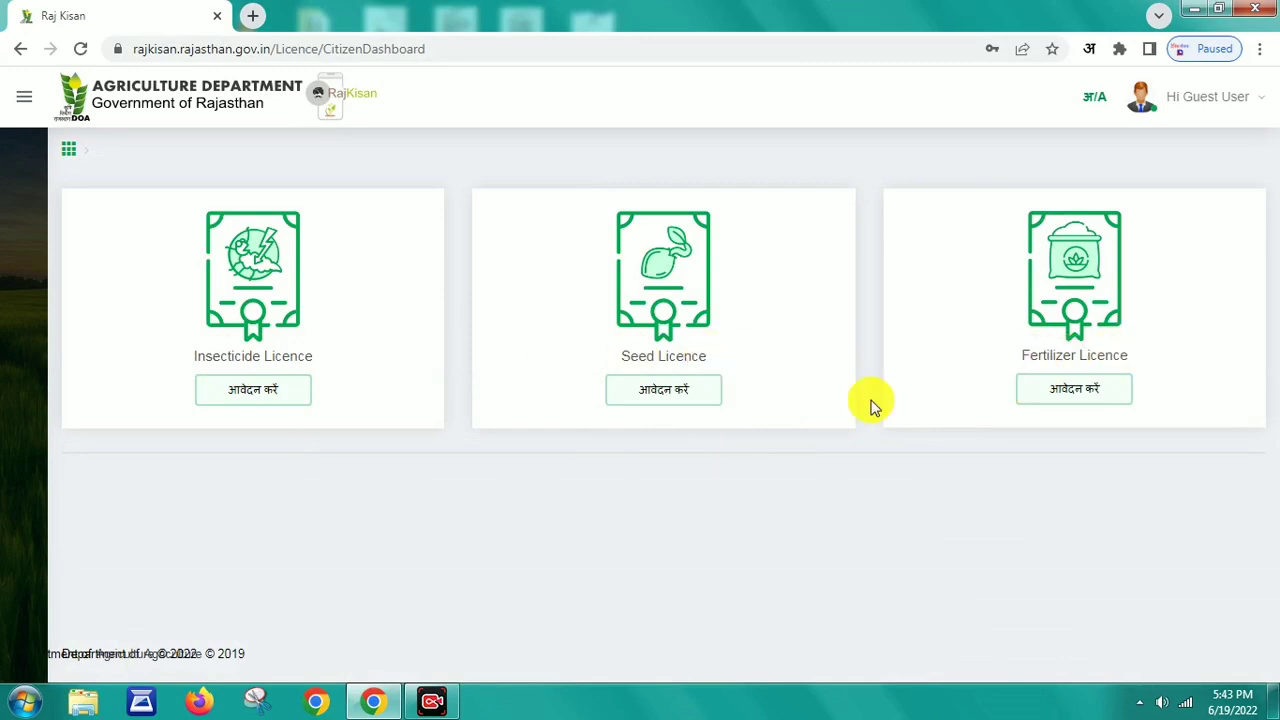
# Start a Seed Licence application, mark the instructions as read, and proceed to the application form
pyautogui.moveTo(620, 357); pyautogui.dragTo(755, 370)
pyautogui.click(666, 392)
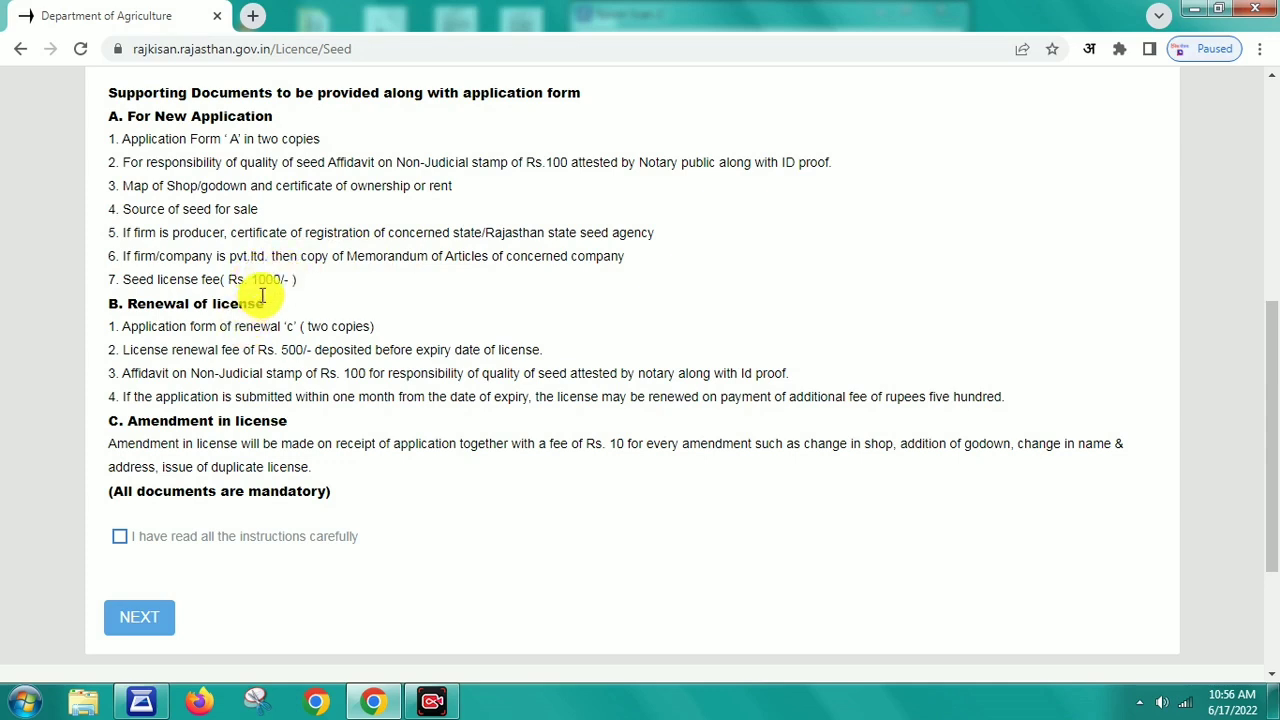
pyautogui.click(120, 536)
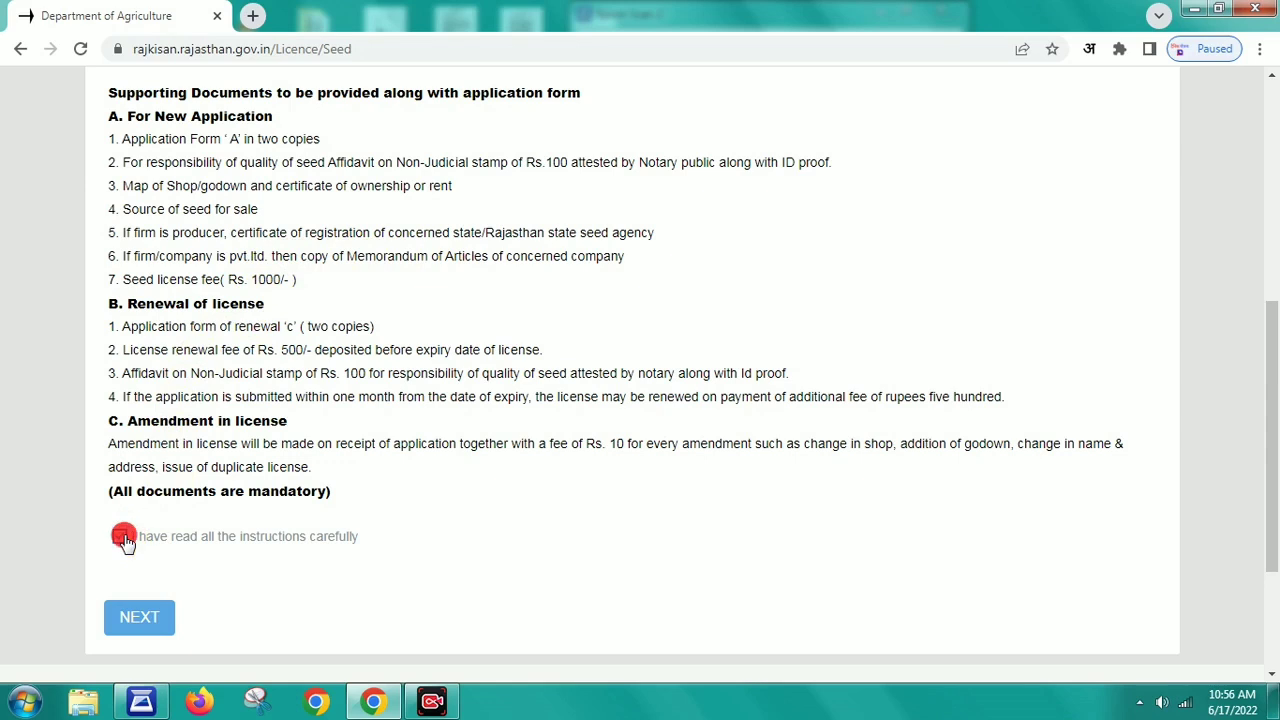
pyautogui.click(140, 618)
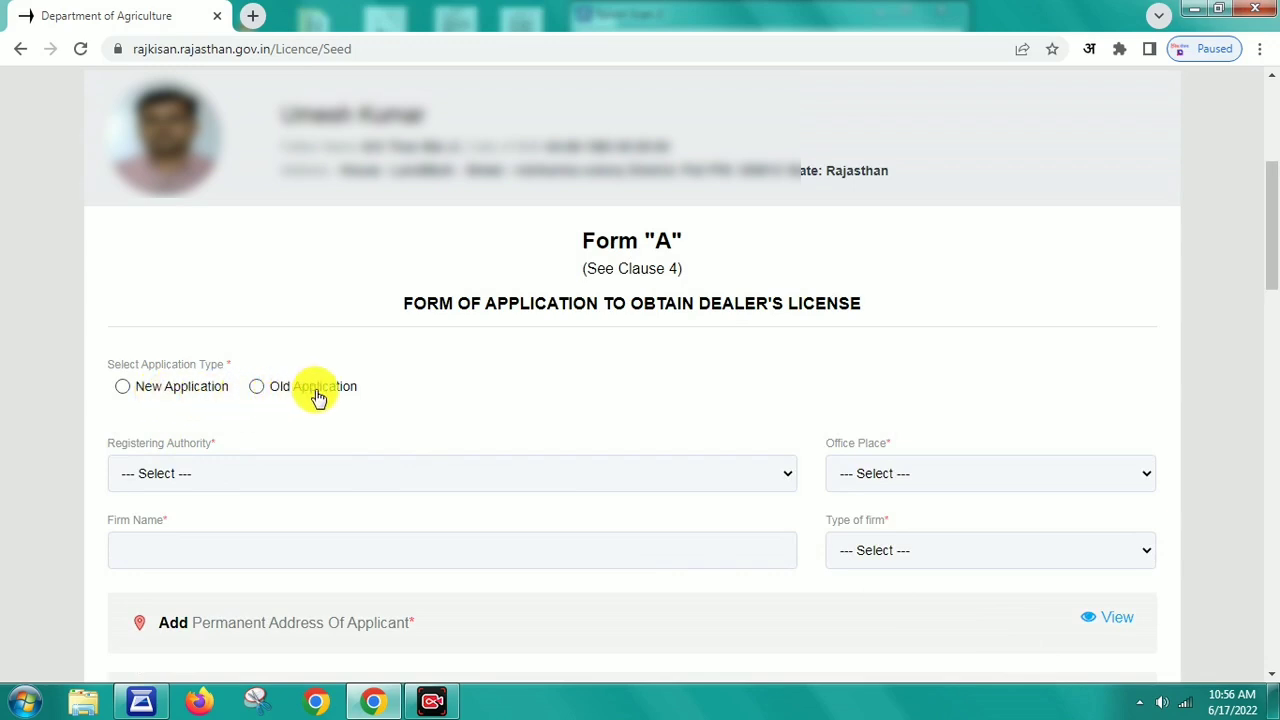
# Choose New Application, with Deputy Director Agriculture( Jila Parishad) as registering authority and the Zila Parishad PALI extension office as office place
pyautogui.click(129, 390)
pyautogui.click(284, 475)
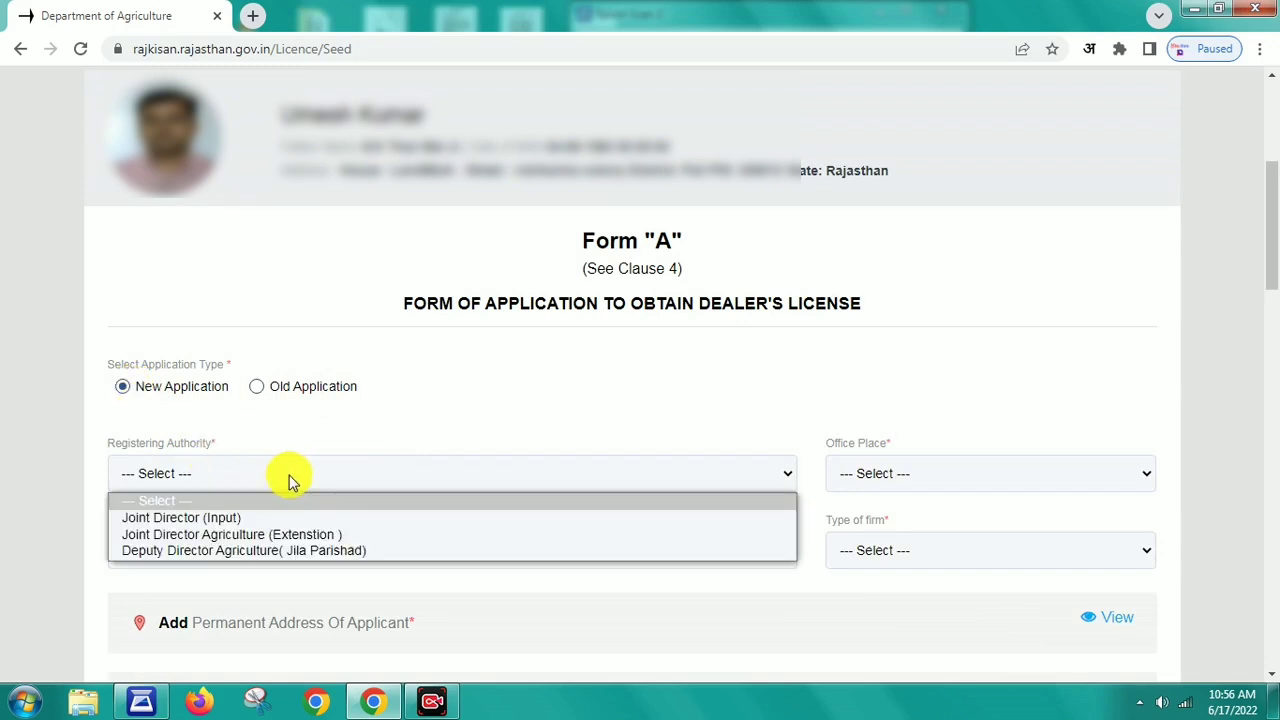
pyautogui.click(298, 551)
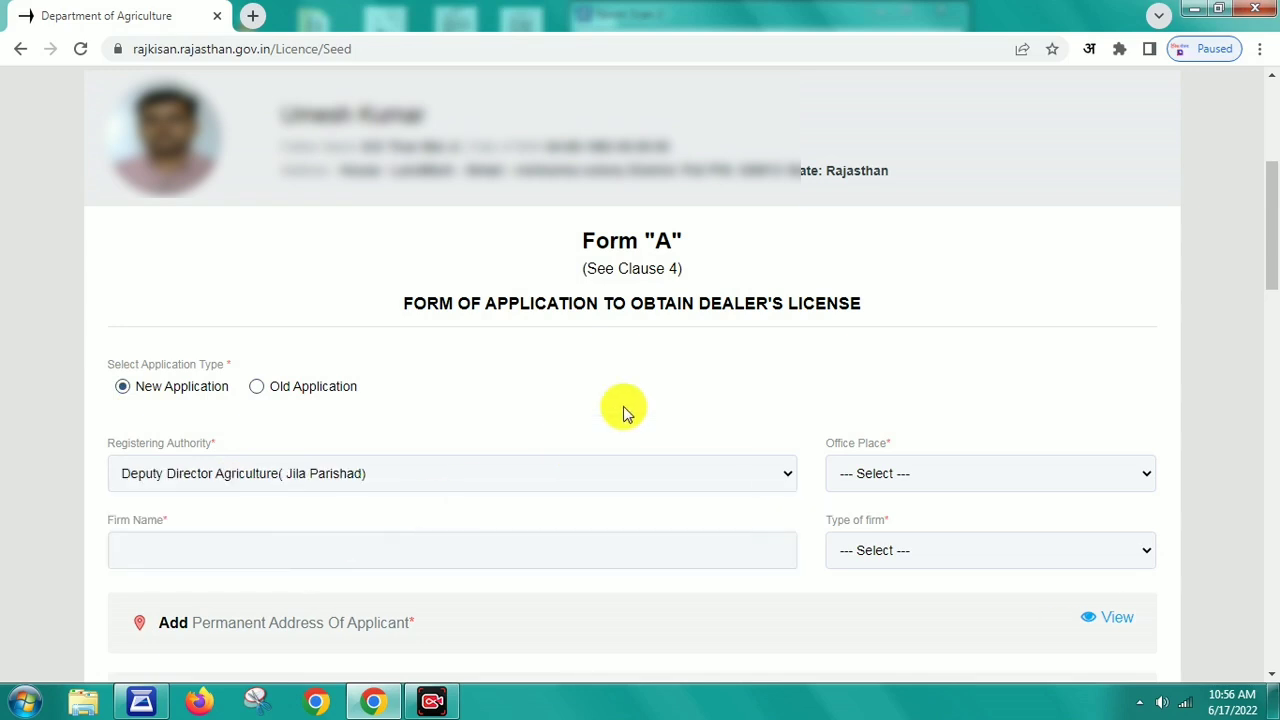
pyautogui.click(877, 472)
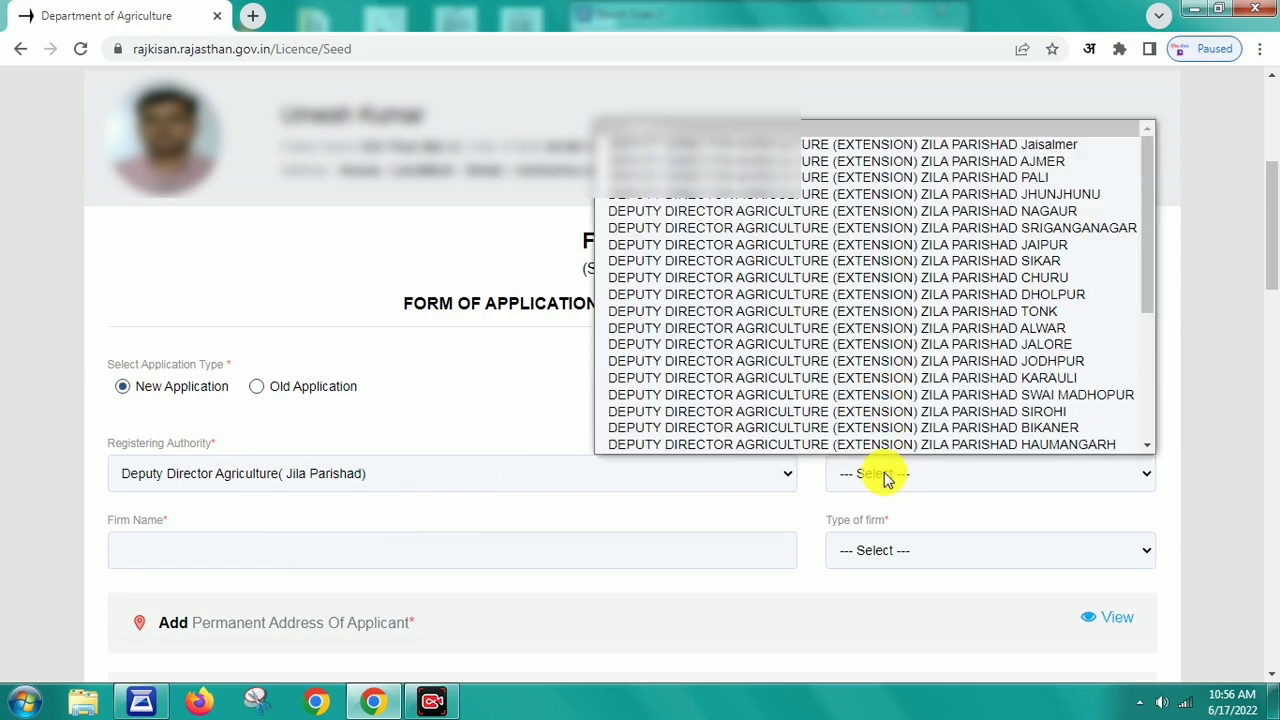
pyautogui.click(1011, 177)
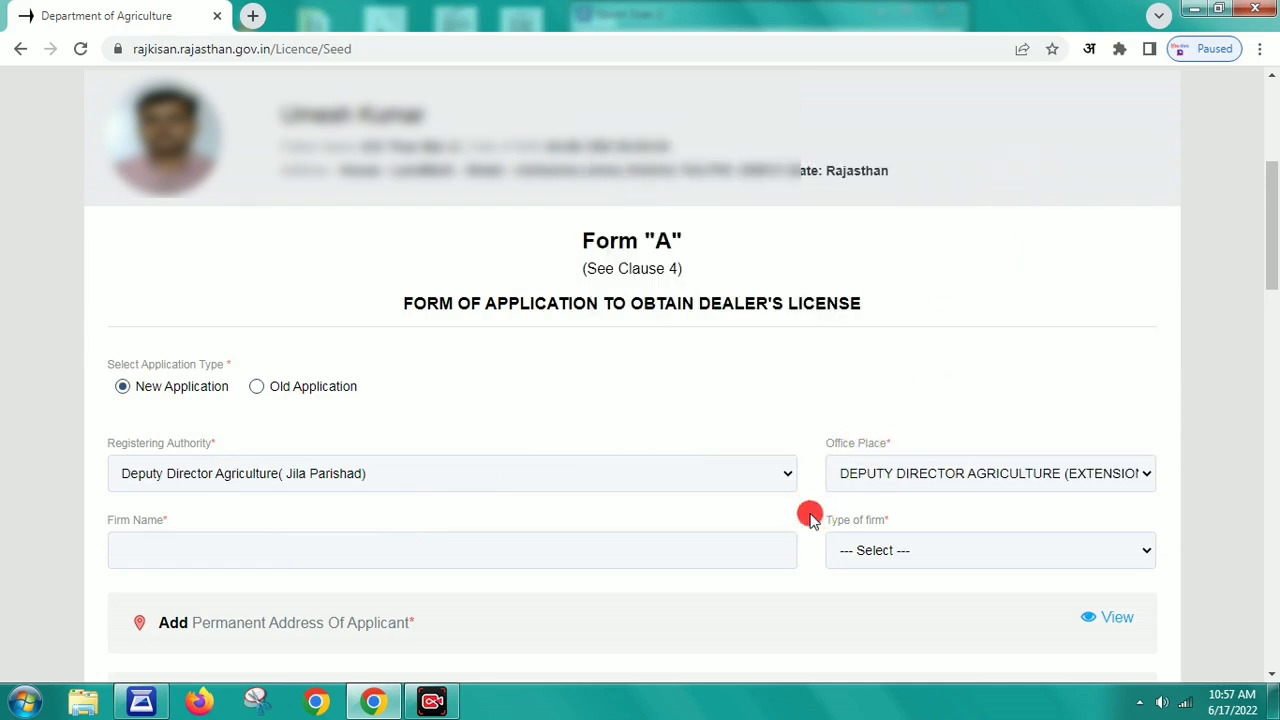
# Enter the firm name DUJANA GRAM SEVA SAHKARI SAMITI LTD. DUJANA and set the type of firm to Private Ltd
pyautogui.click(290, 555)
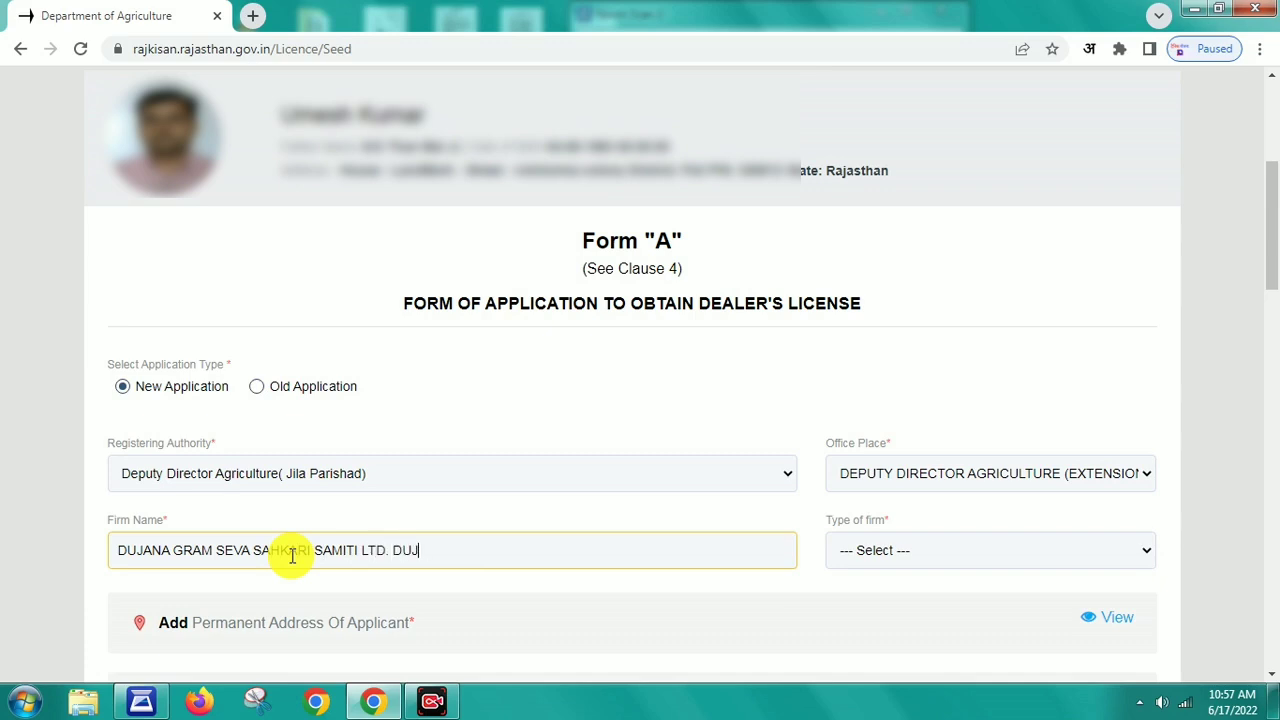
pyautogui.write('ANA')
pyautogui.click(1035, 662)
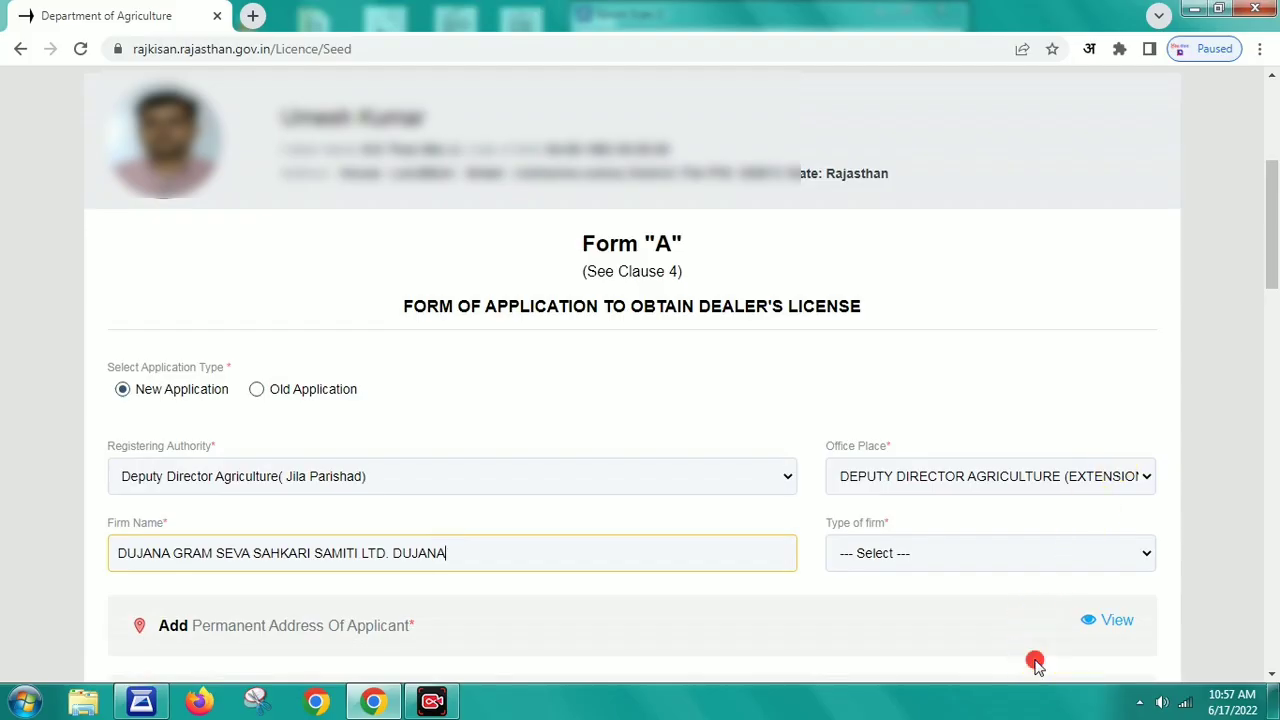
pyautogui.click(930, 558)
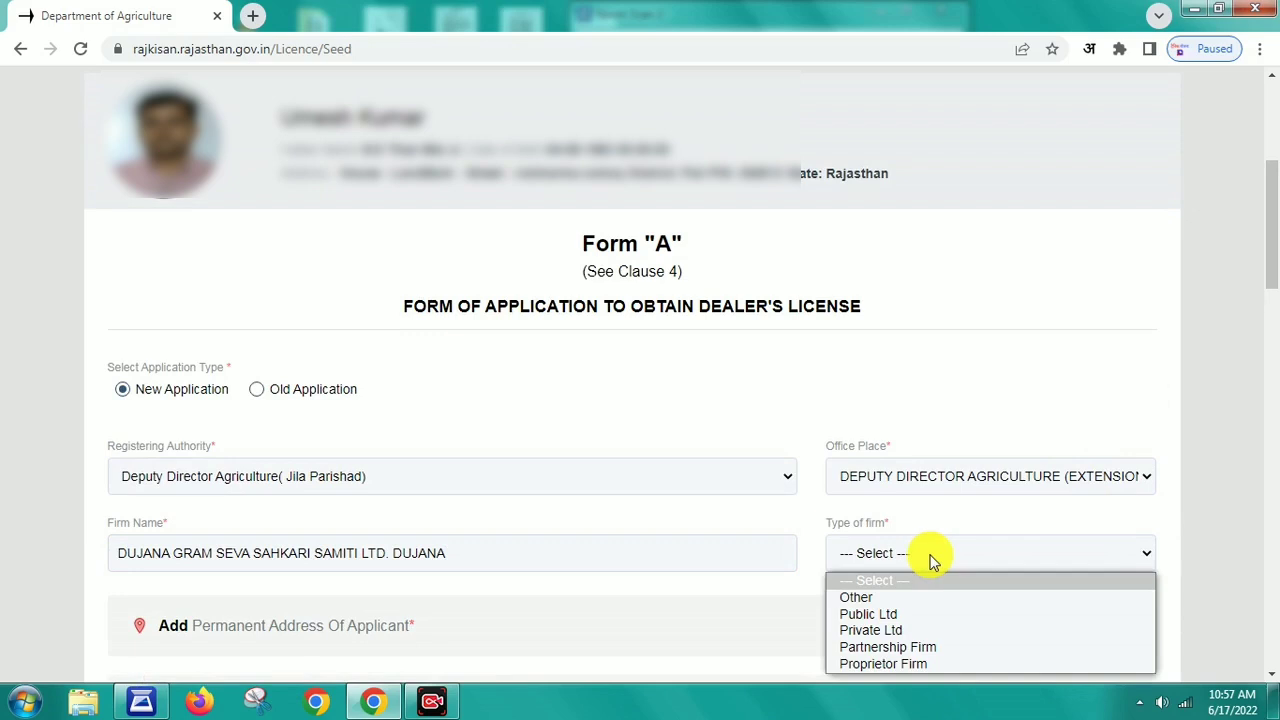
pyautogui.click(902, 633)
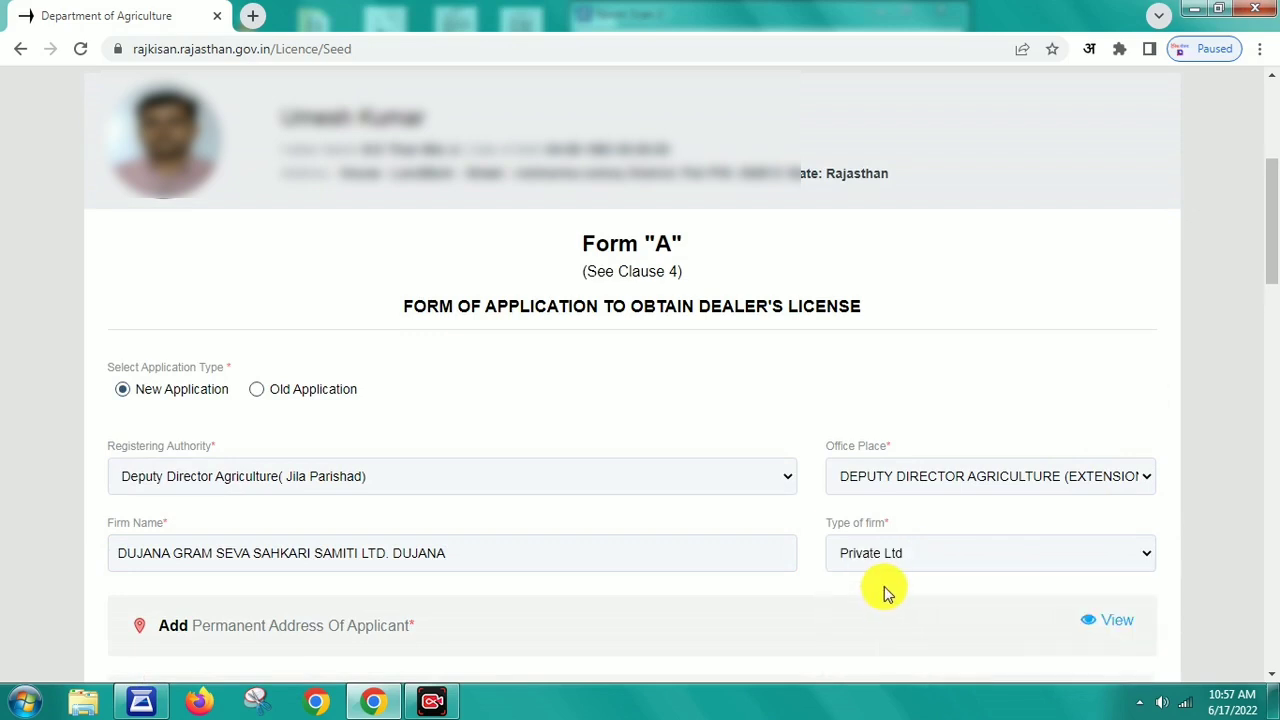
# Expand the applicant's permanent address, choose its district and tehsil, and mark the area as Rural
pyautogui.scroll(-5, 1034, 663)
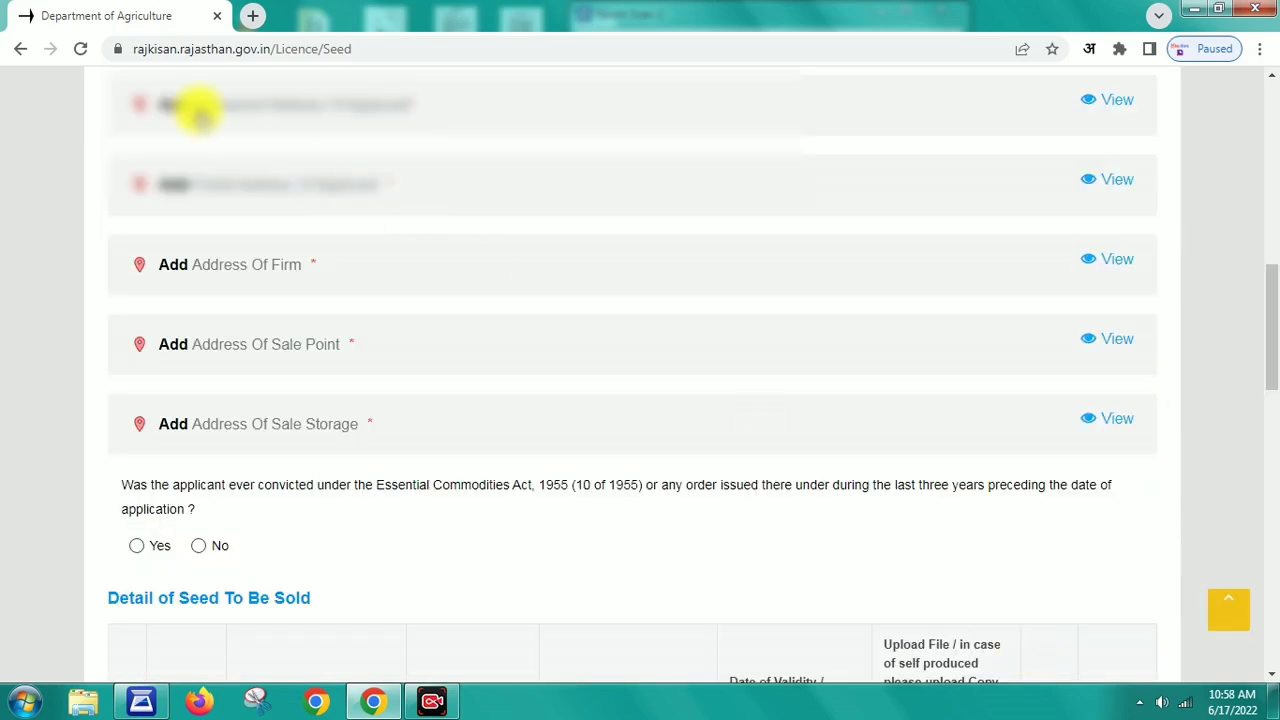
pyautogui.click(1119, 104)
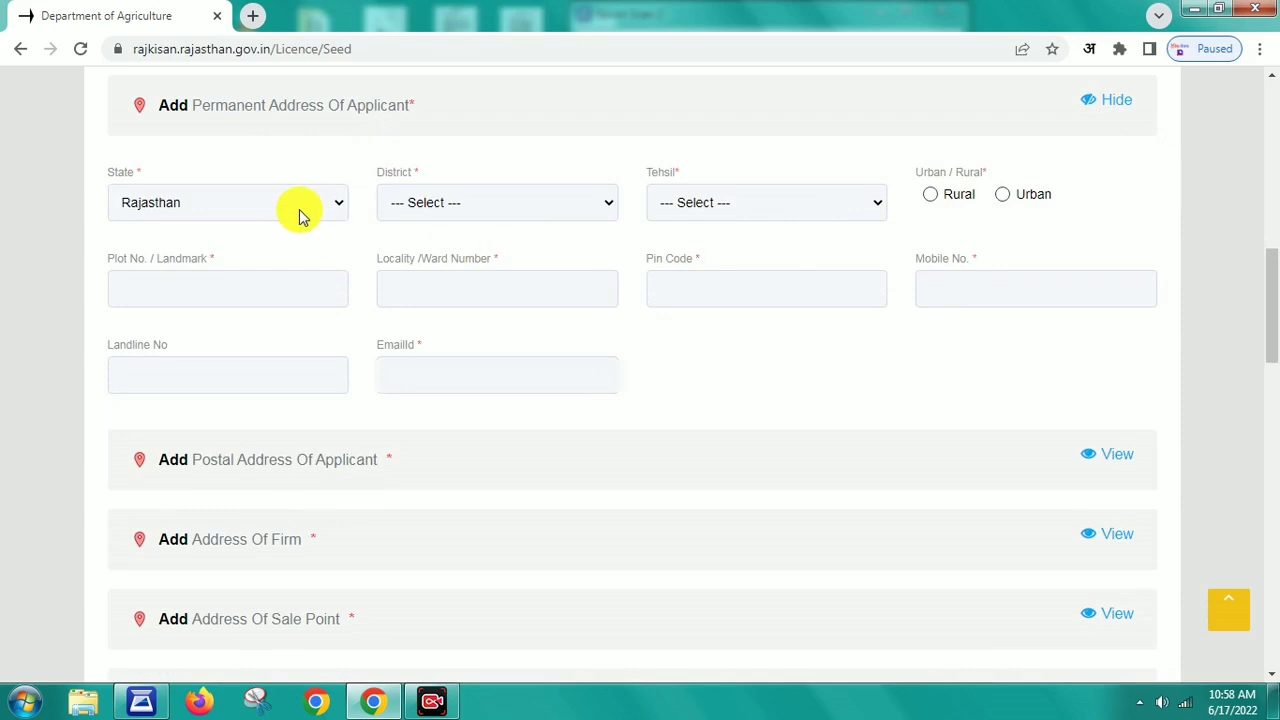
pyautogui.click(451, 208)
pyautogui.moveTo(606, 340); pyautogui.dragTo(613, 492)
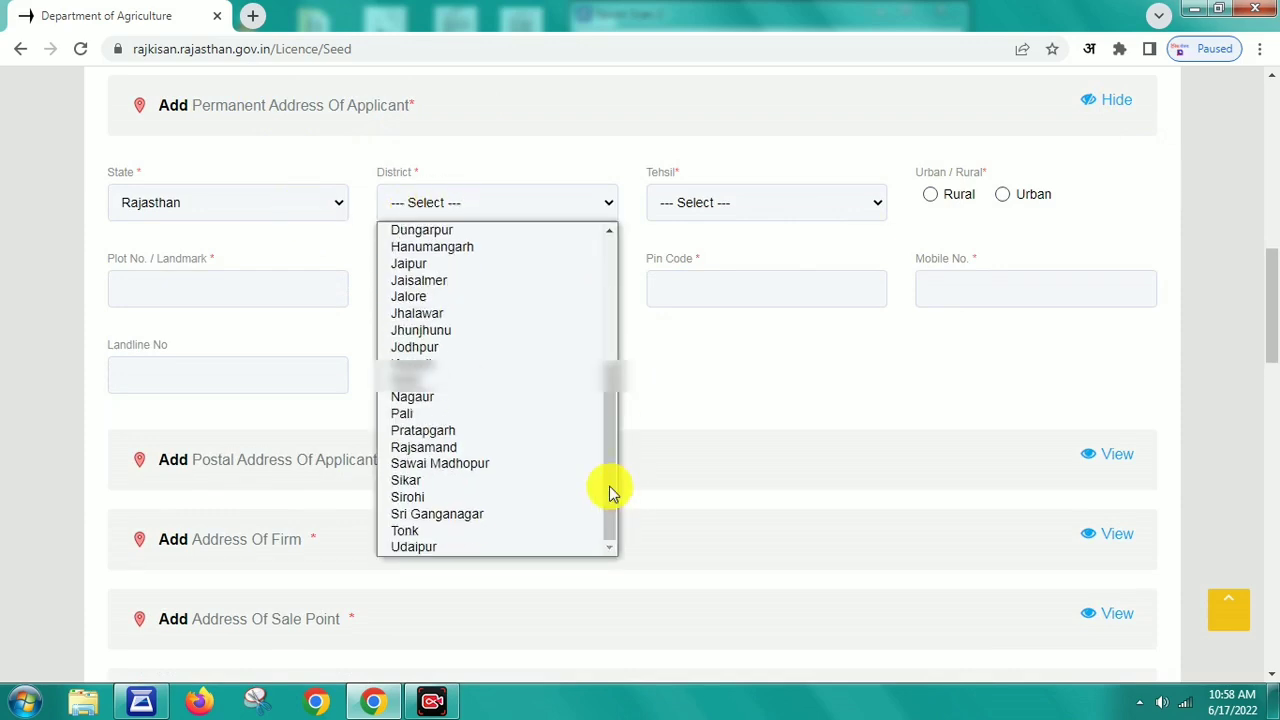
pyautogui.click(468, 414)
pyautogui.click(720, 205)
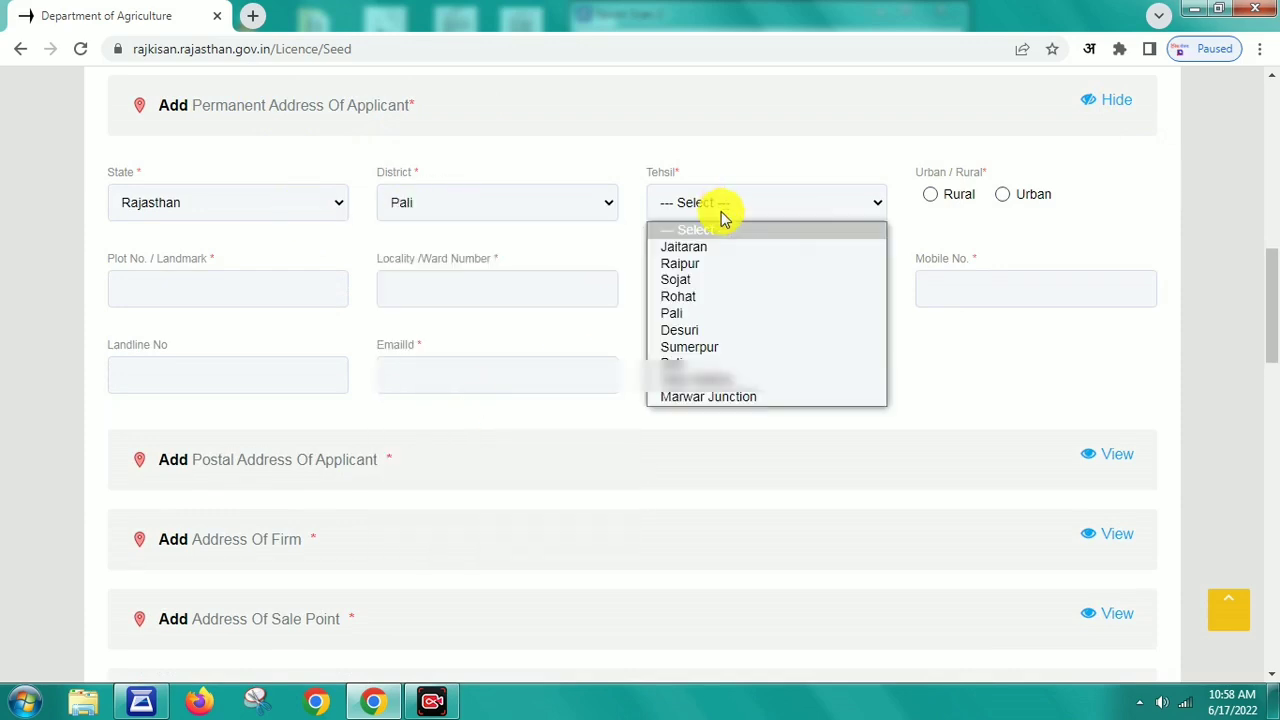
pyautogui.click(703, 345)
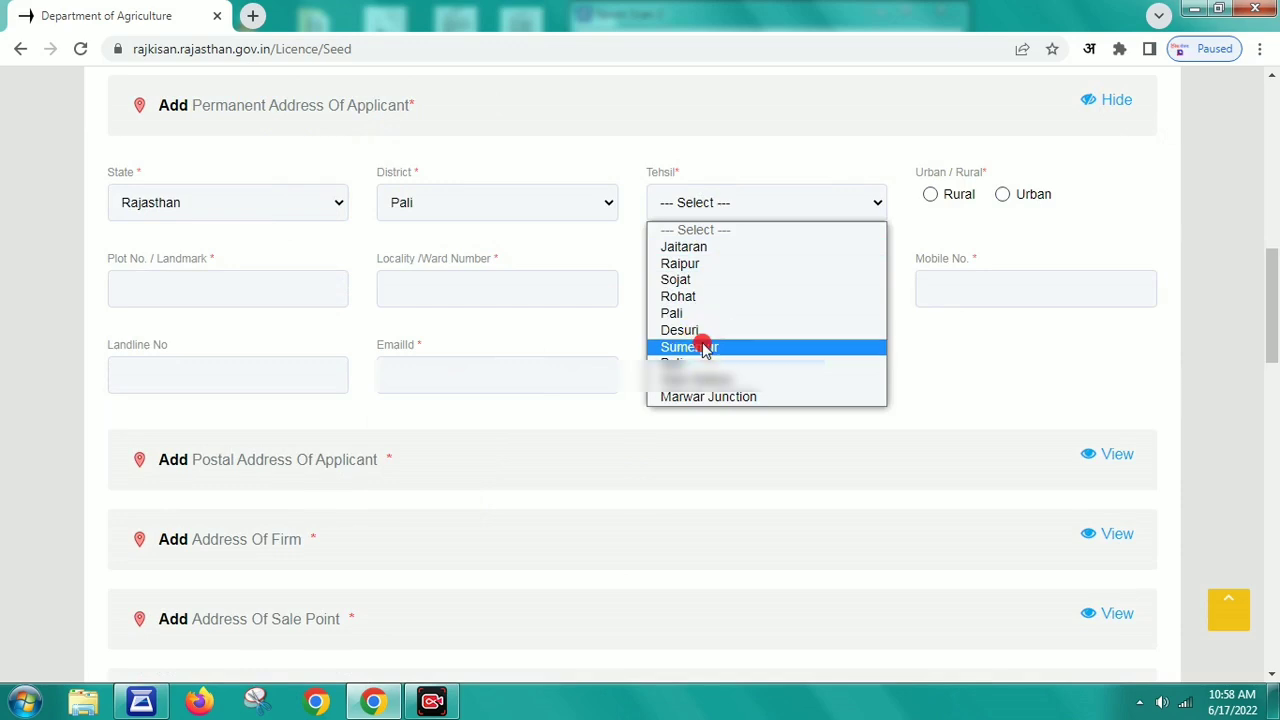
pyautogui.click(931, 199)
# Choose the Panchayat Samiti, Gram Panchayat and village for the applicant's permanent address
pyautogui.click(314, 297)
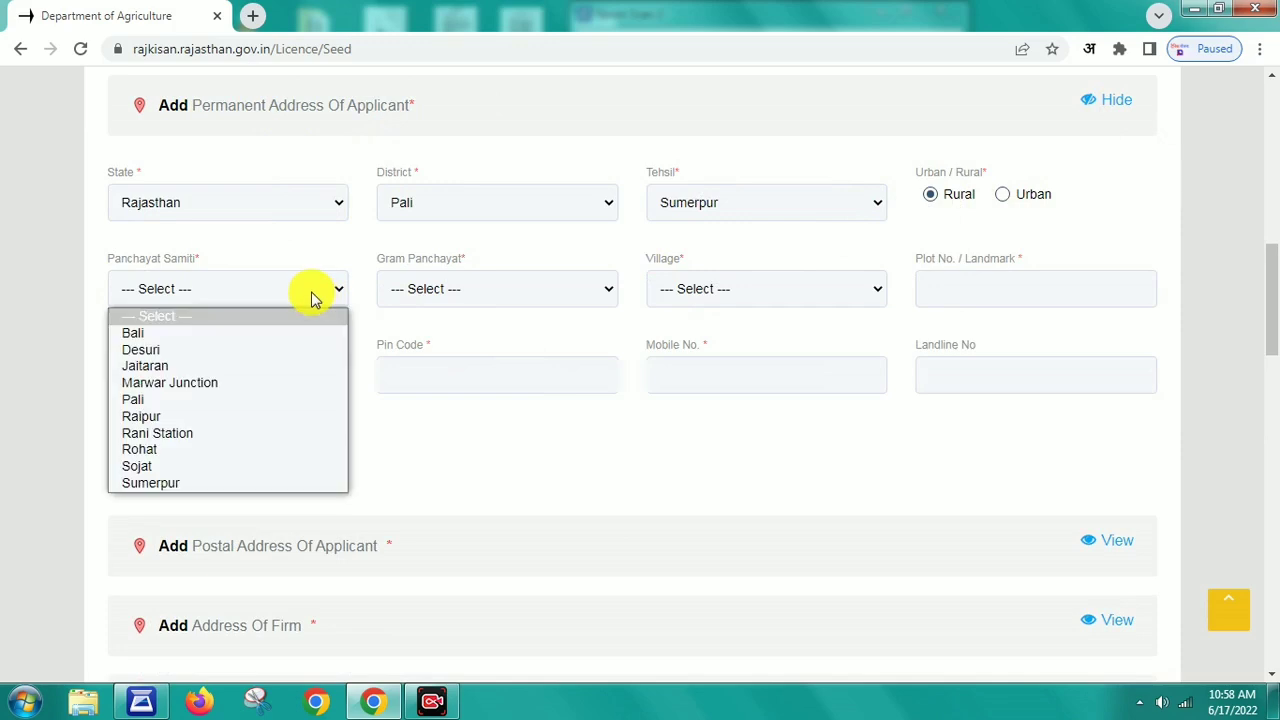
pyautogui.click(180, 486)
pyautogui.click(467, 290)
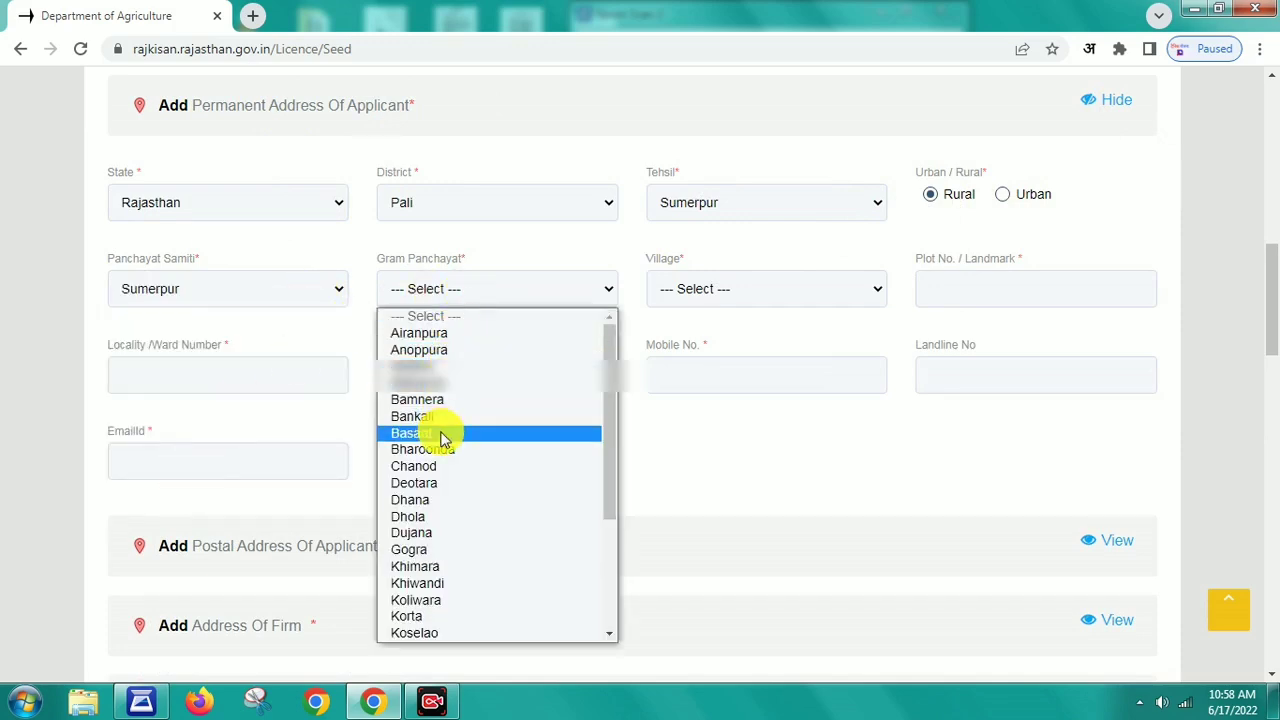
pyautogui.click(432, 530)
pyautogui.click(766, 289)
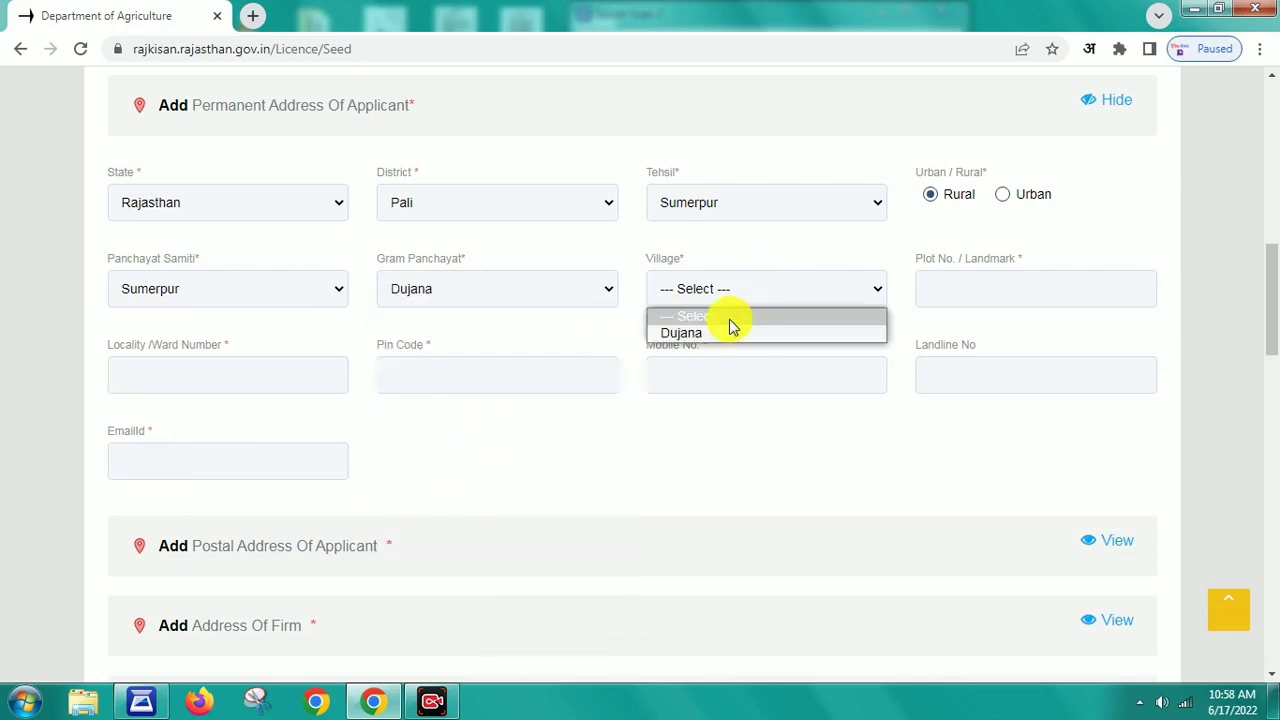
pyautogui.click(709, 333)
# Fill in the applicant's plot or landmark, locality, postal pin code, mobile number and email in the permanent address
pyautogui.click(941, 289)
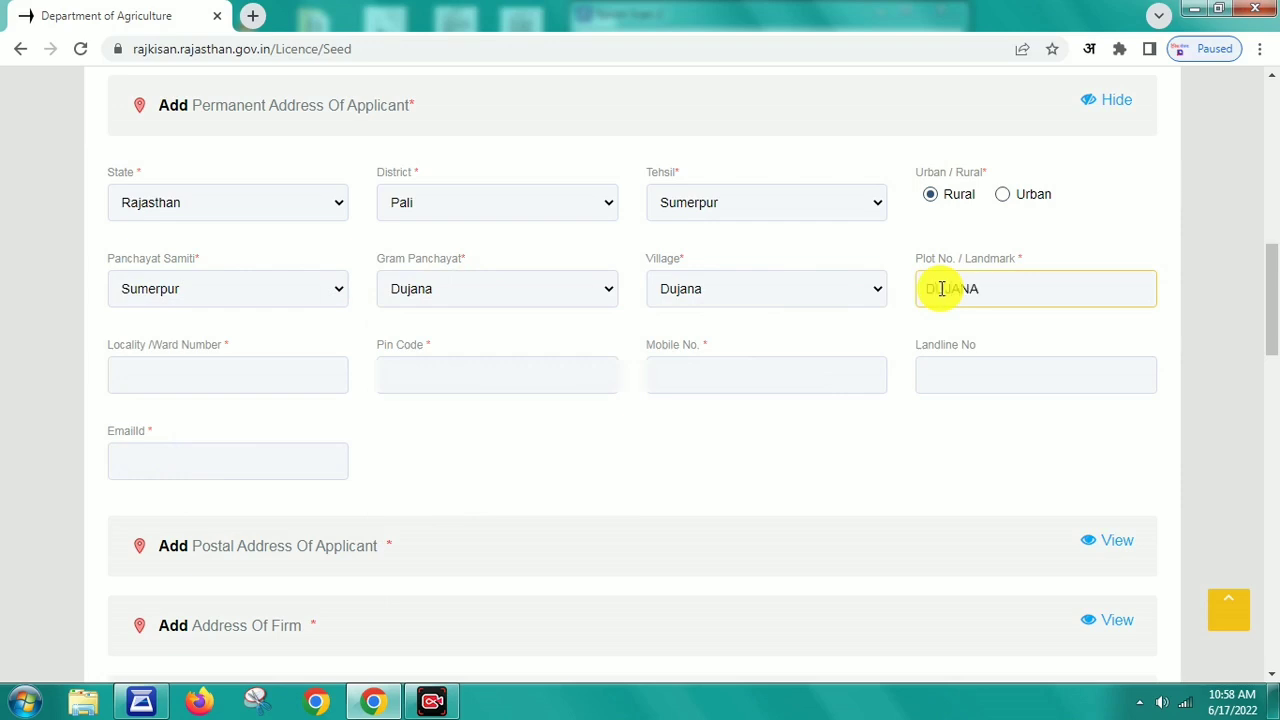
pyautogui.click(301, 380)
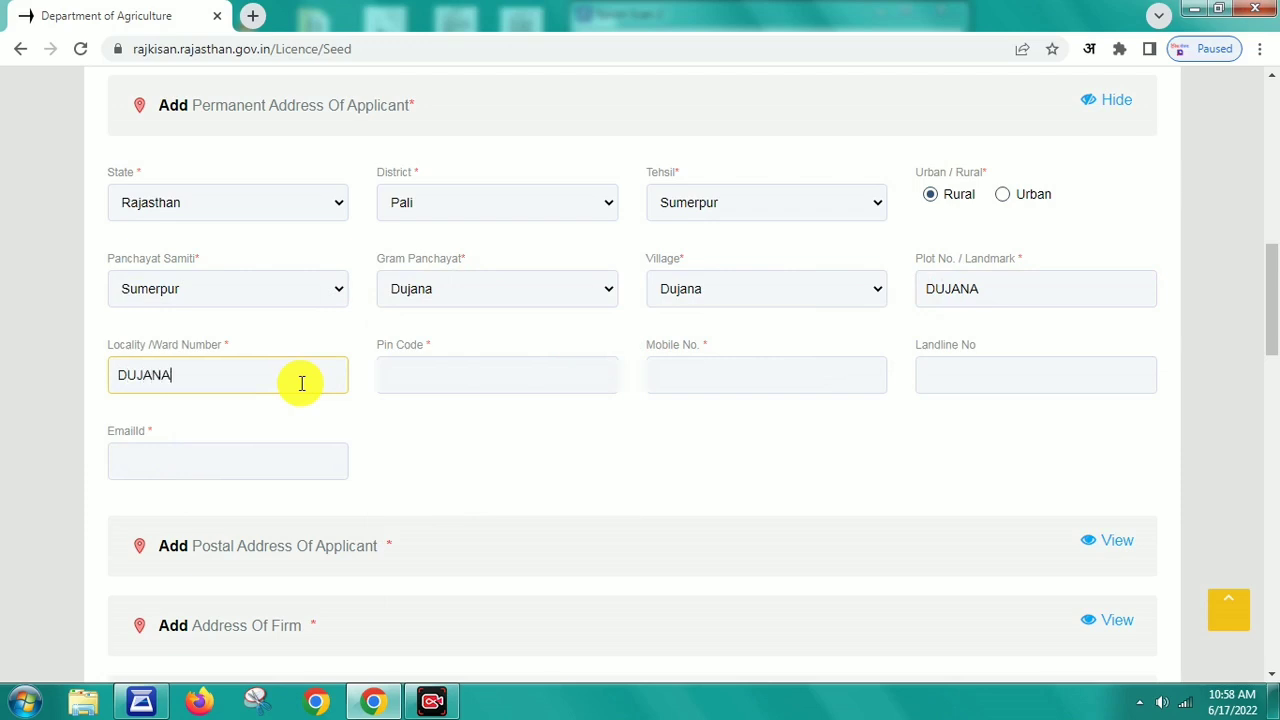
pyautogui.press('Tab')
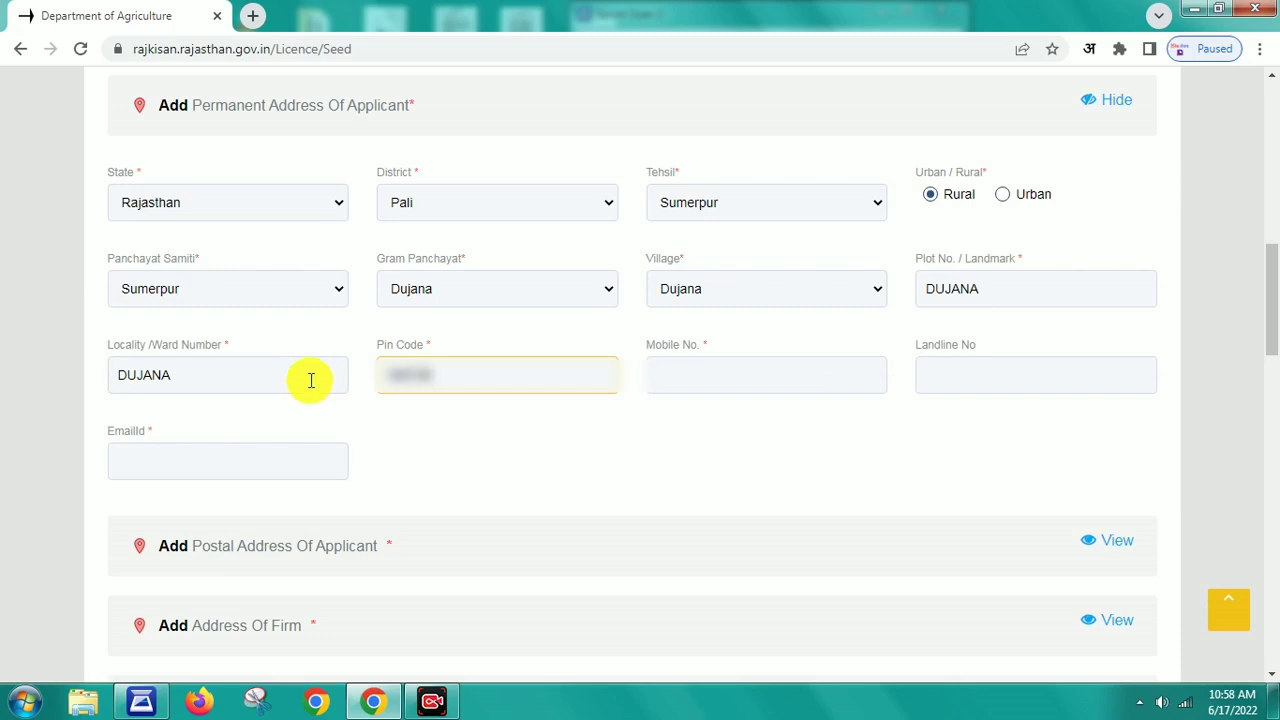
pyautogui.click(697, 374)
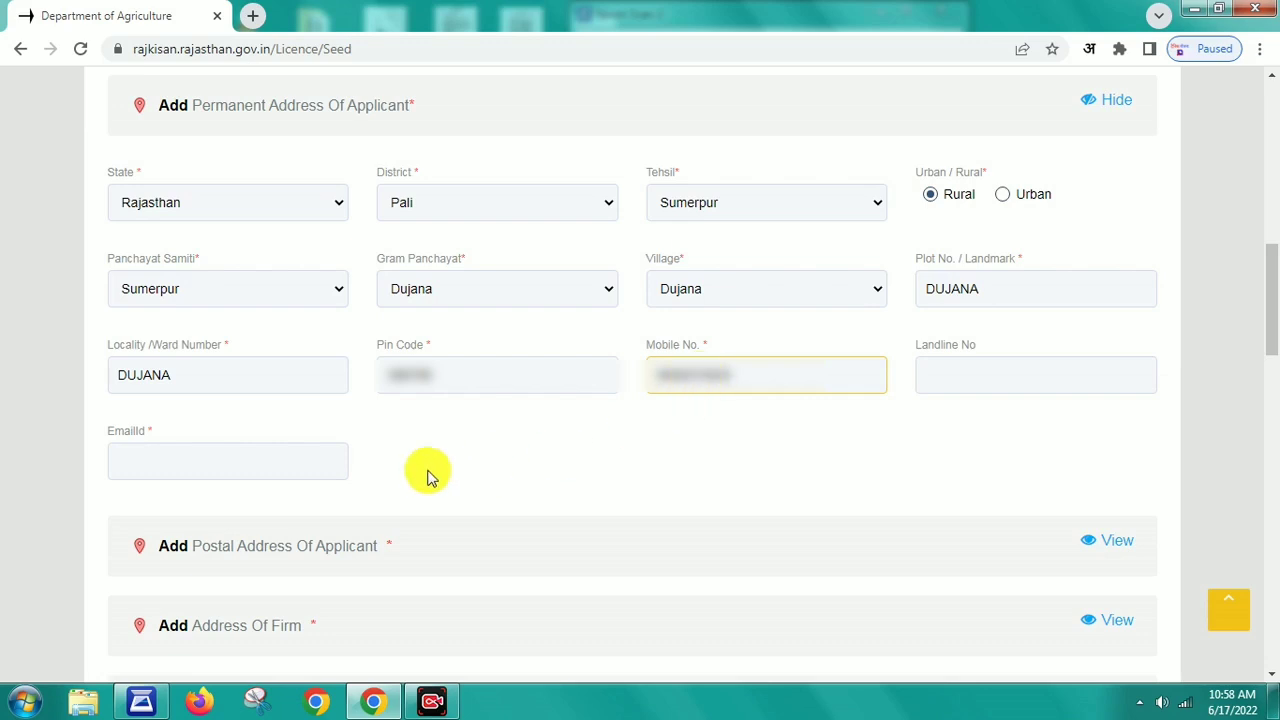
pyautogui.click(287, 463)
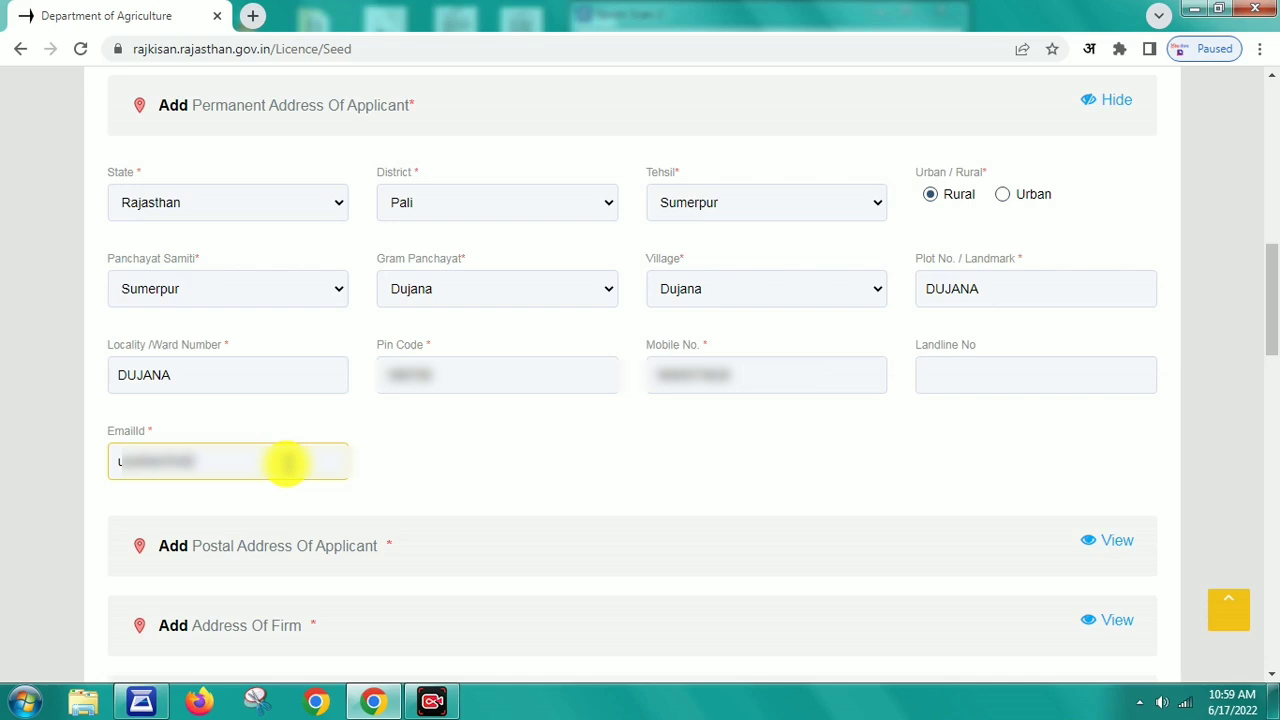
# Complete the applicant's email address in the permanent address and collapse that section
pyautogui.write('@')
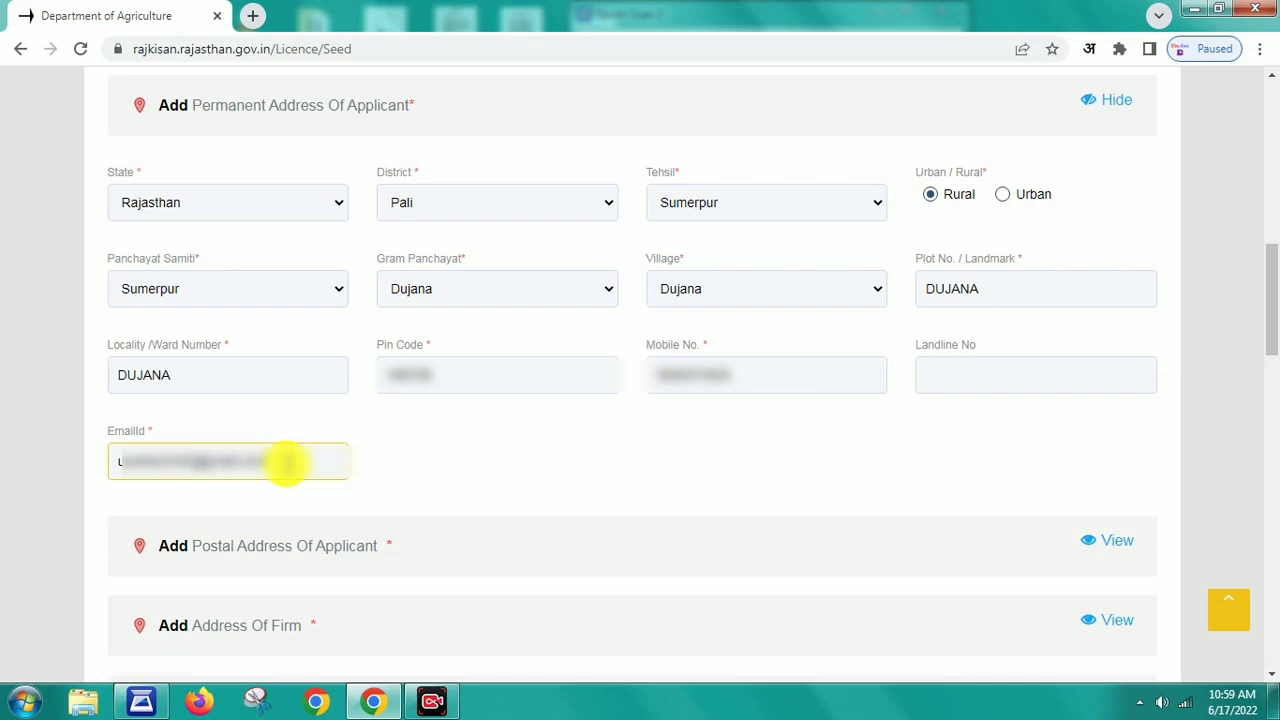
pyautogui.click(1035, 668)
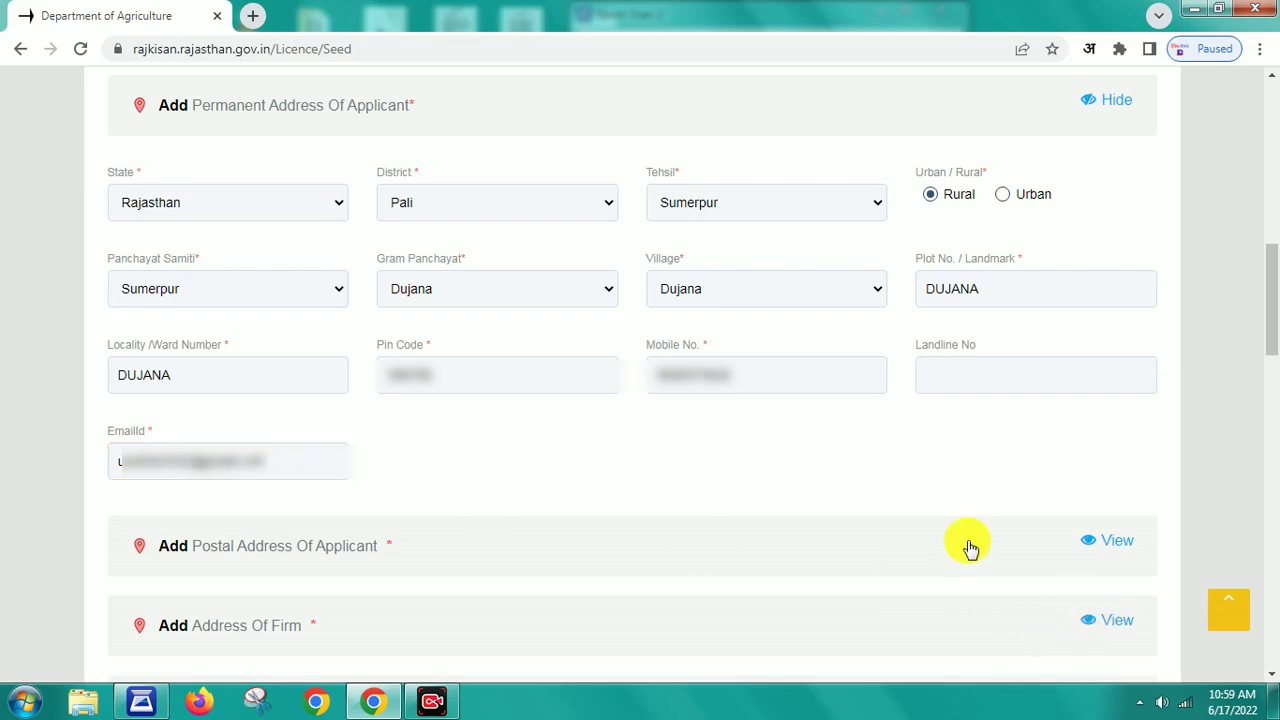
pyautogui.click(1104, 108)
pyautogui.click(1104, 108)
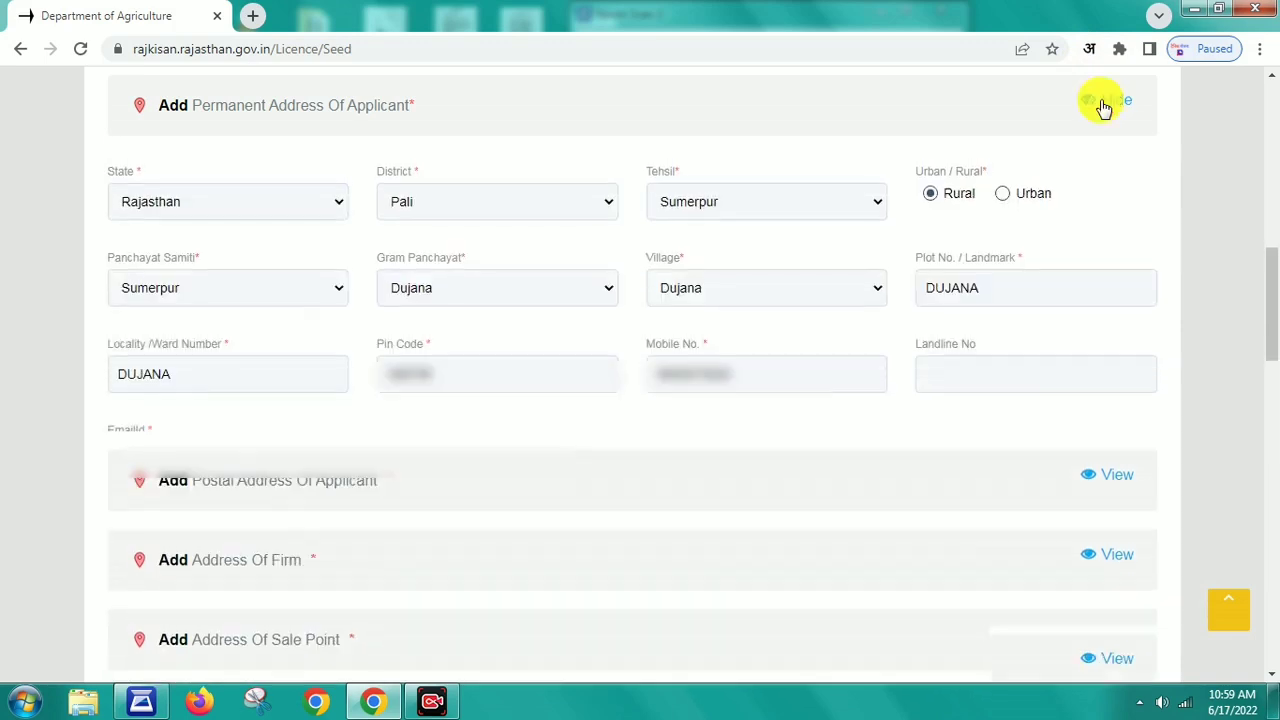
pyautogui.click(1104, 106)
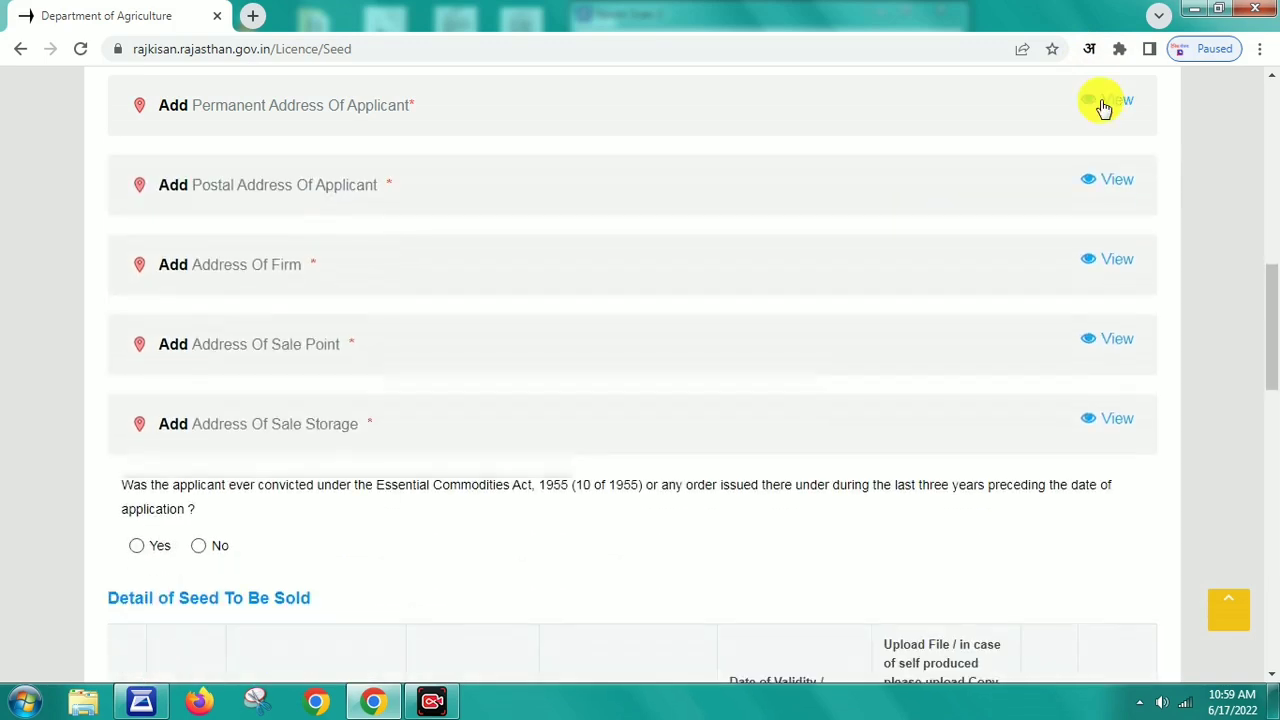
# Set the applicant's postal address to be the same as the permanent address and collapse that section
pyautogui.click(1120, 181)
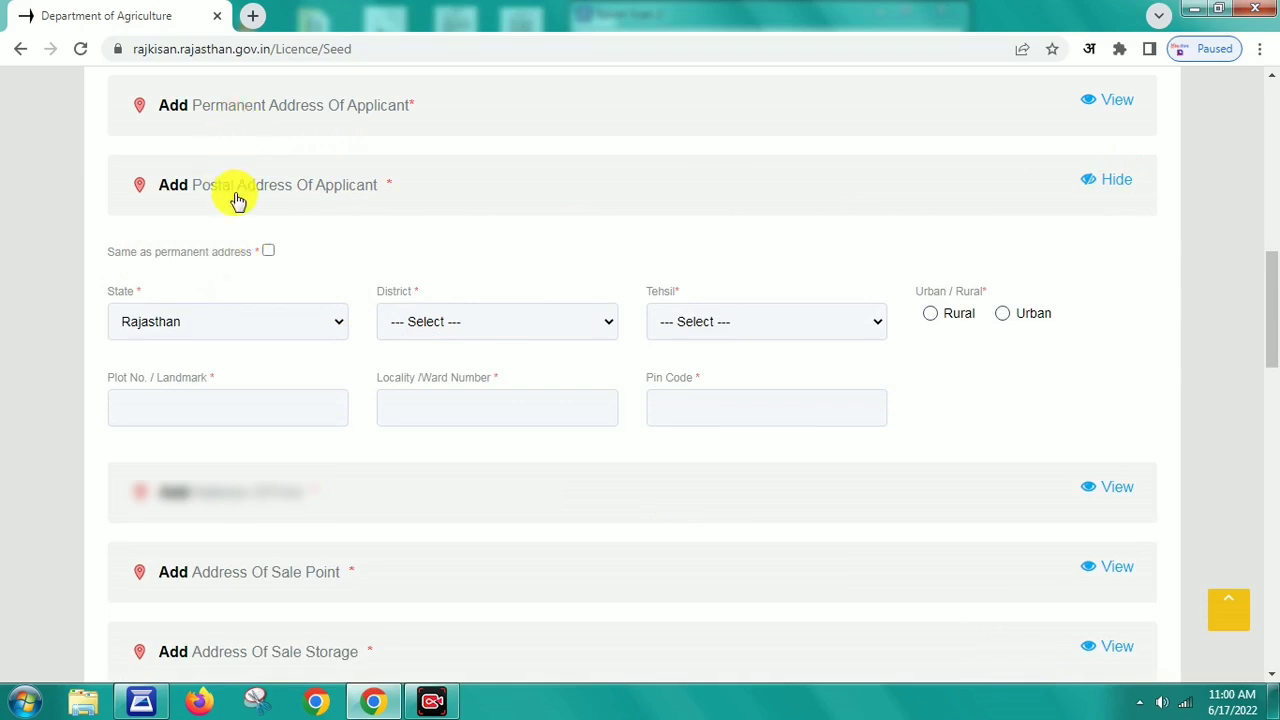
pyautogui.click(269, 252)
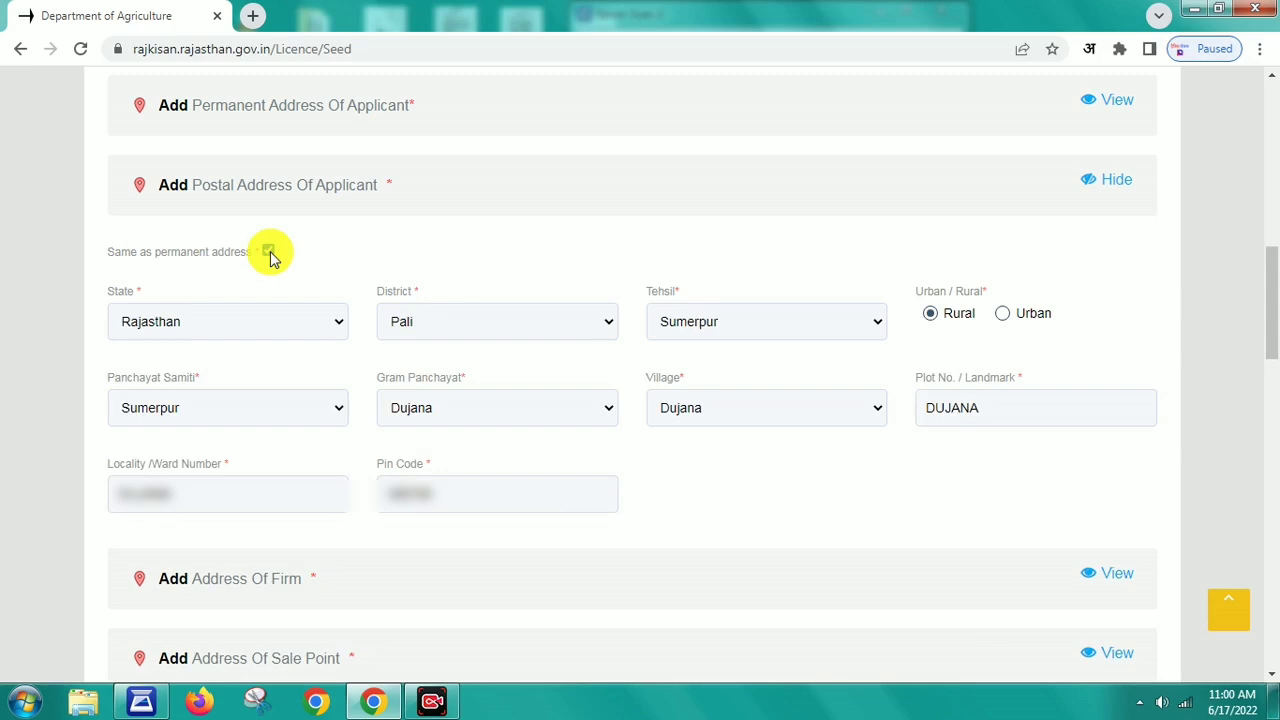
pyautogui.click(1113, 186)
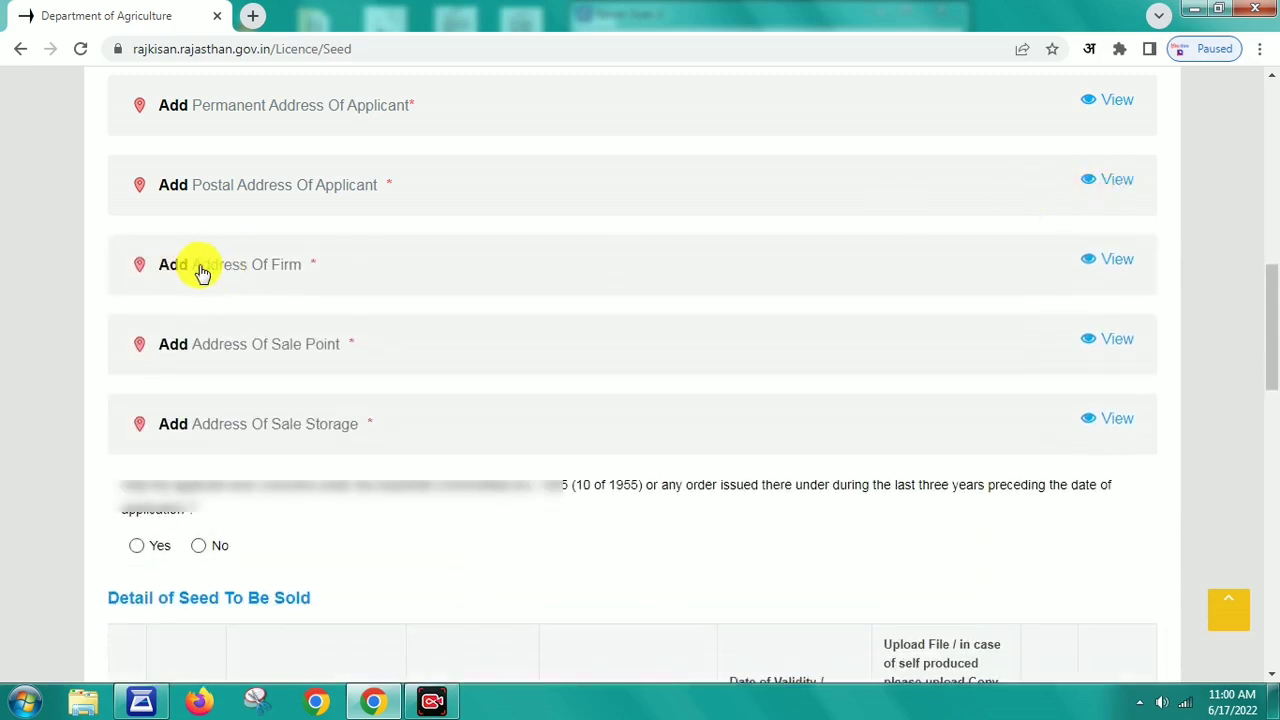
# Expand the firm's address, set ownership to Own, choose the district and tehsil, and mark the area as Rural
pyautogui.click(1110, 262)
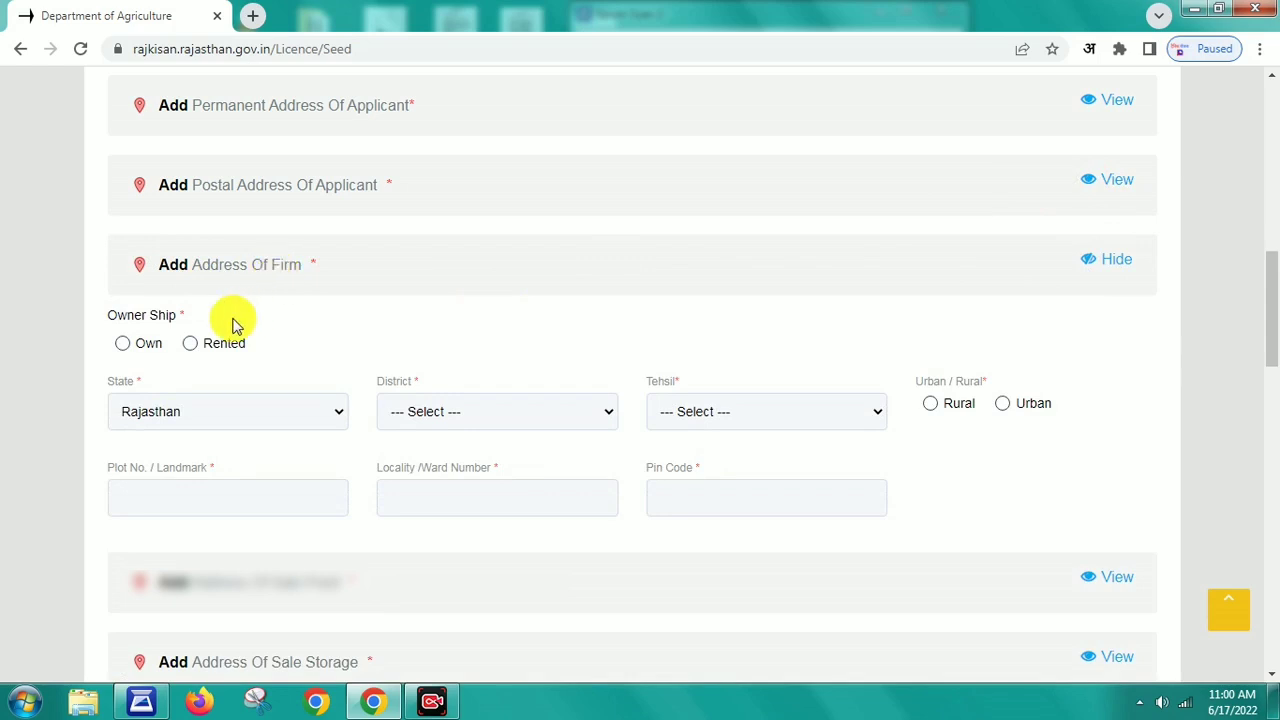
pyautogui.click(126, 346)
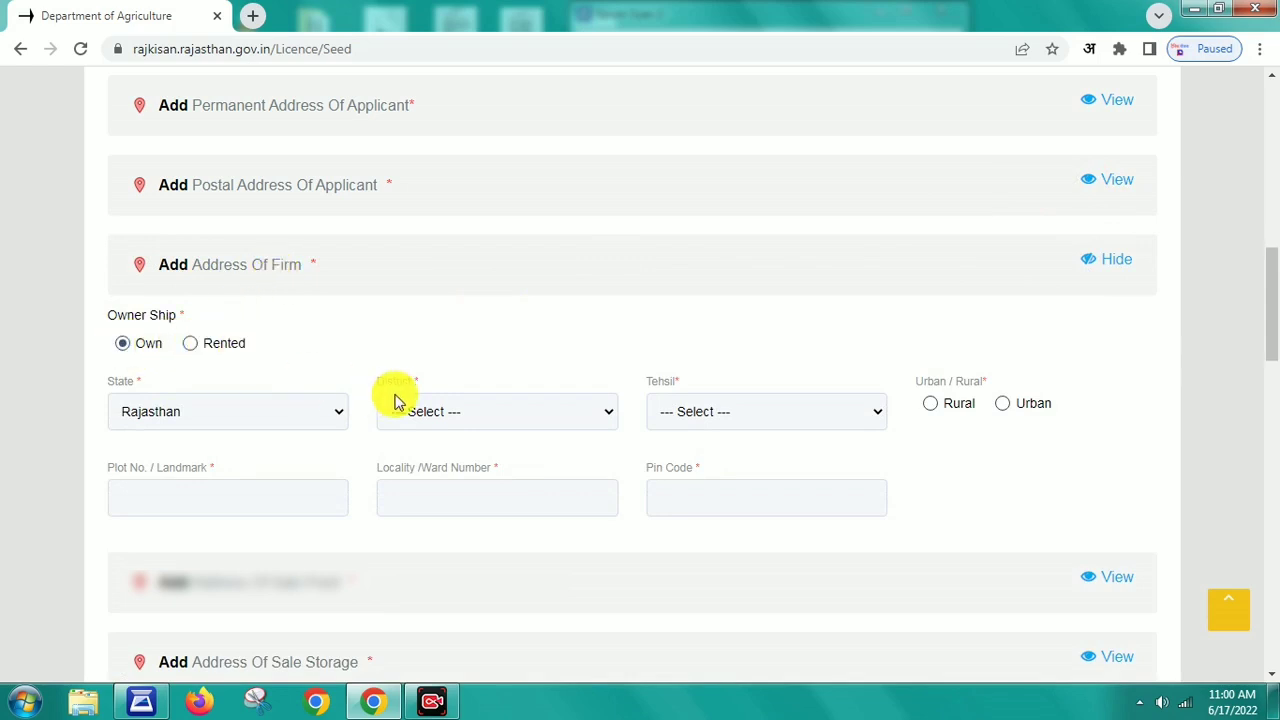
pyautogui.click(509, 425)
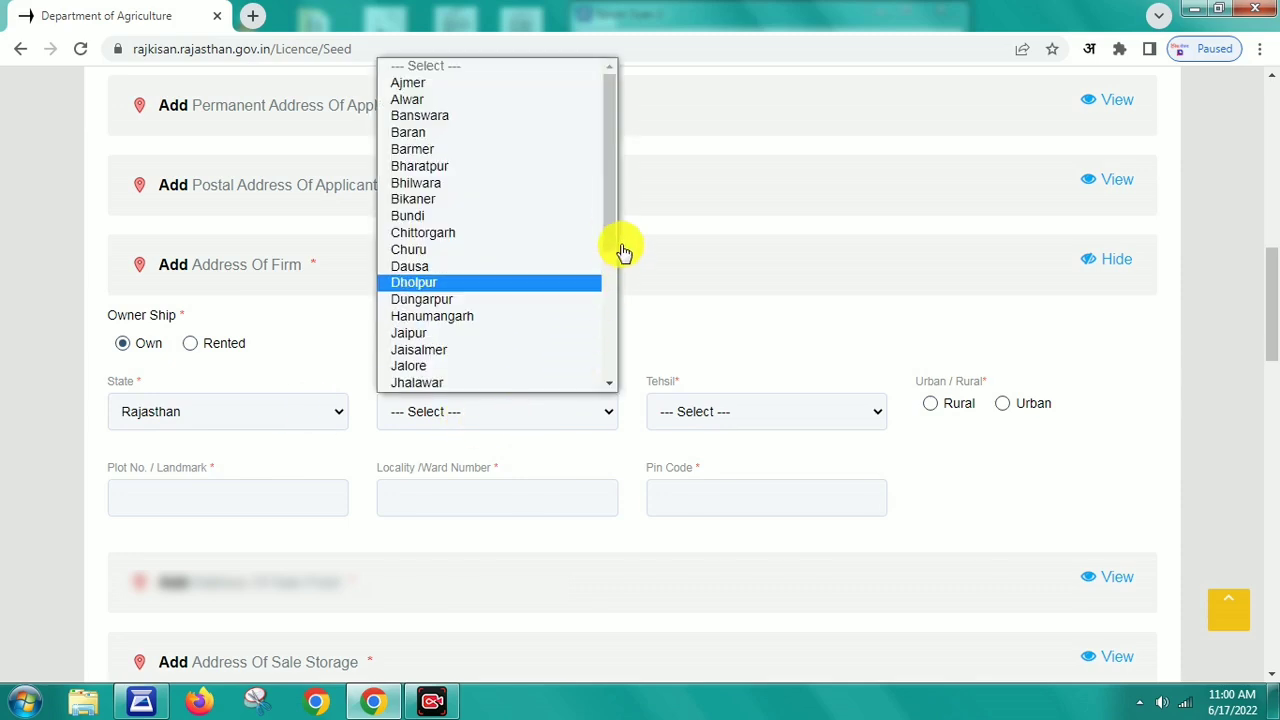
pyautogui.moveTo(606, 269); pyautogui.dragTo(604, 388)
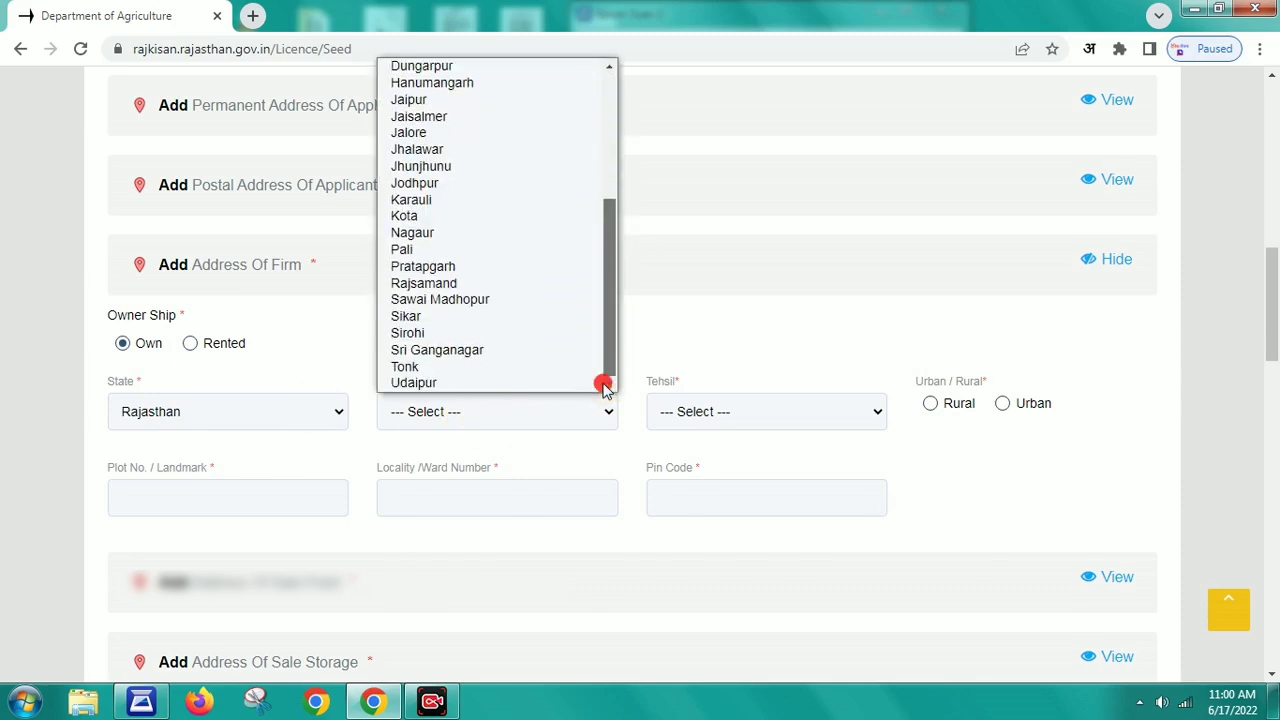
pyautogui.click(472, 250)
pyautogui.click(730, 415)
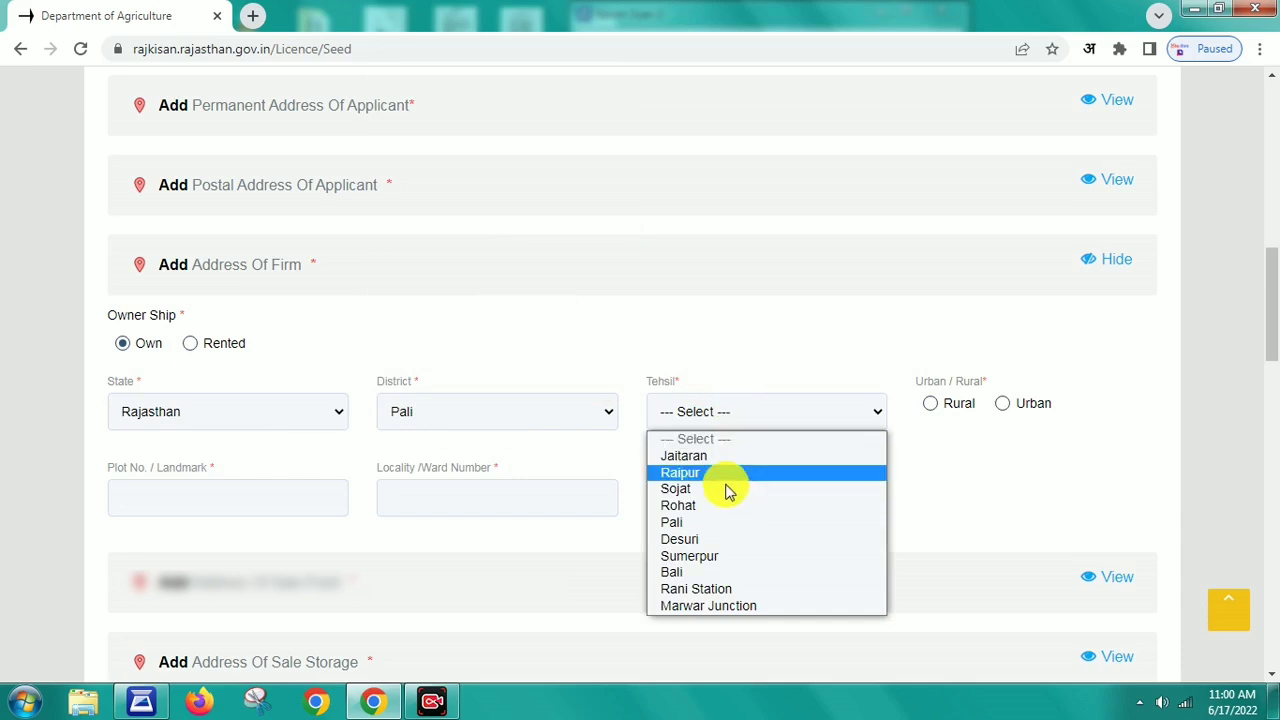
pyautogui.click(711, 556)
pyautogui.click(930, 405)
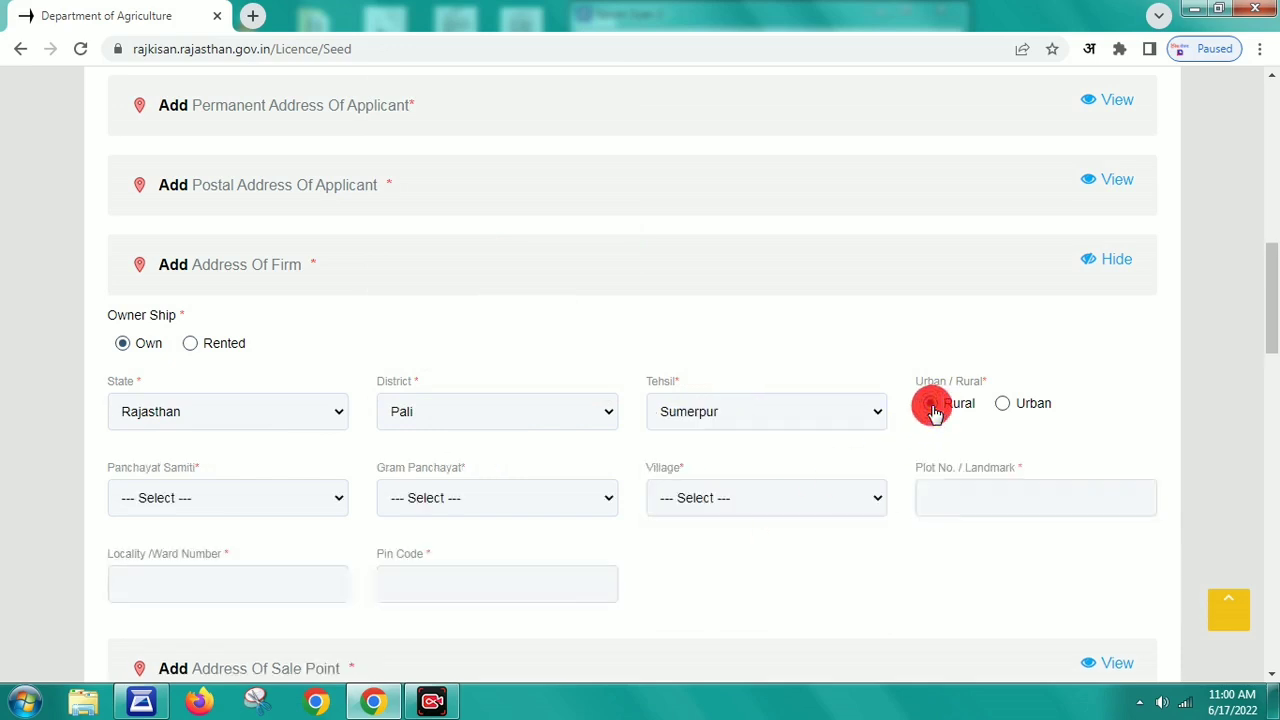
# Choose the Panchayat Samiti, Gram Panchayat and village for the firm's address
pyautogui.click(293, 508)
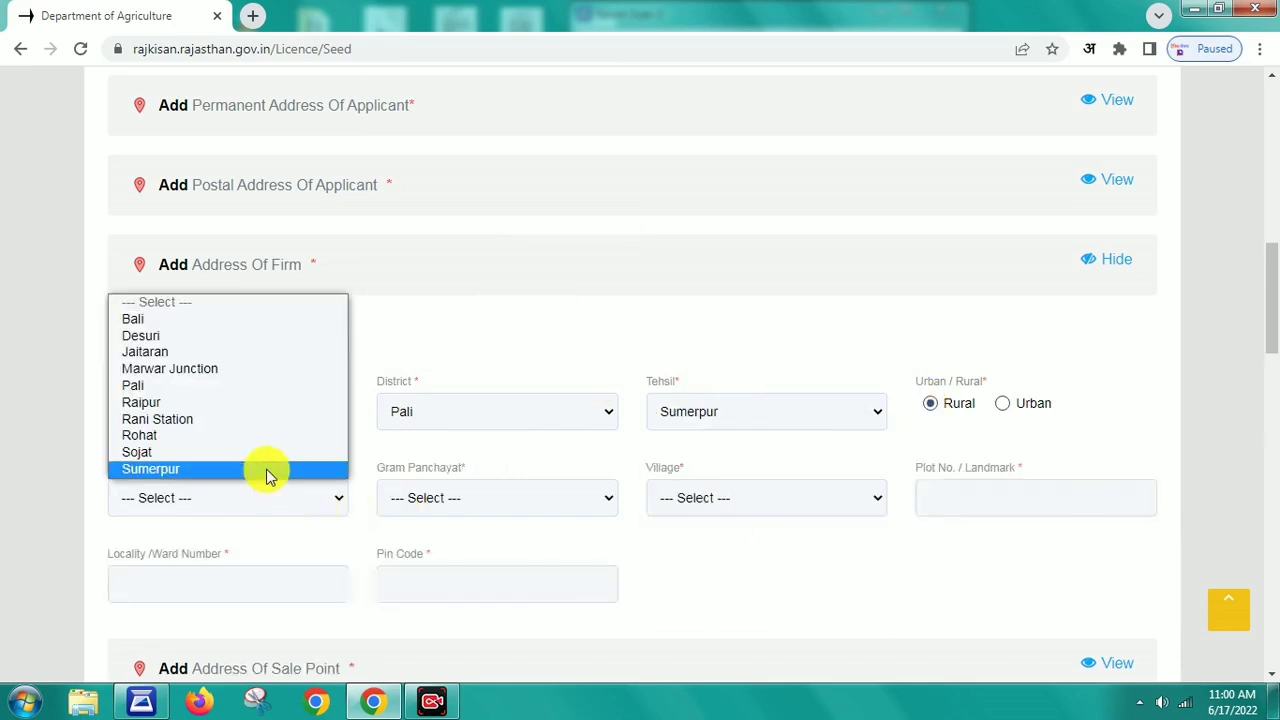
pyautogui.click(266, 469)
pyautogui.click(480, 507)
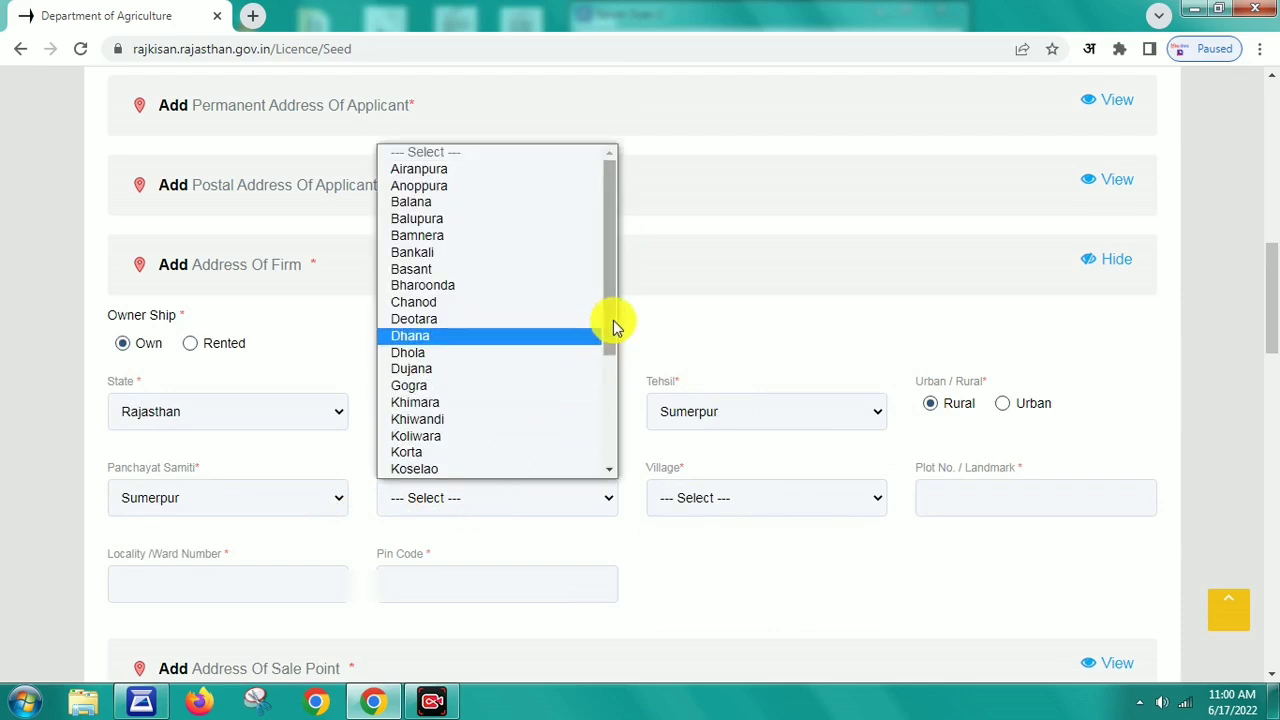
pyautogui.moveTo(611, 323); pyautogui.dragTo(530, 400)
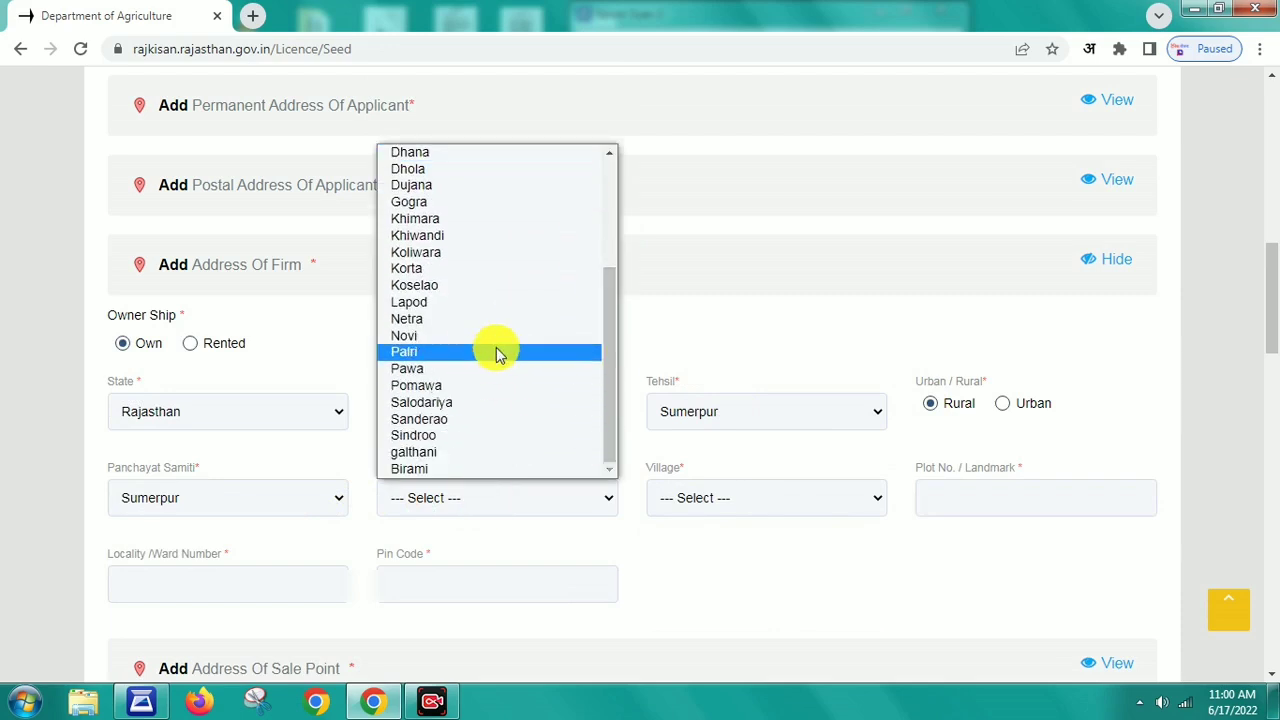
pyautogui.click(450, 186)
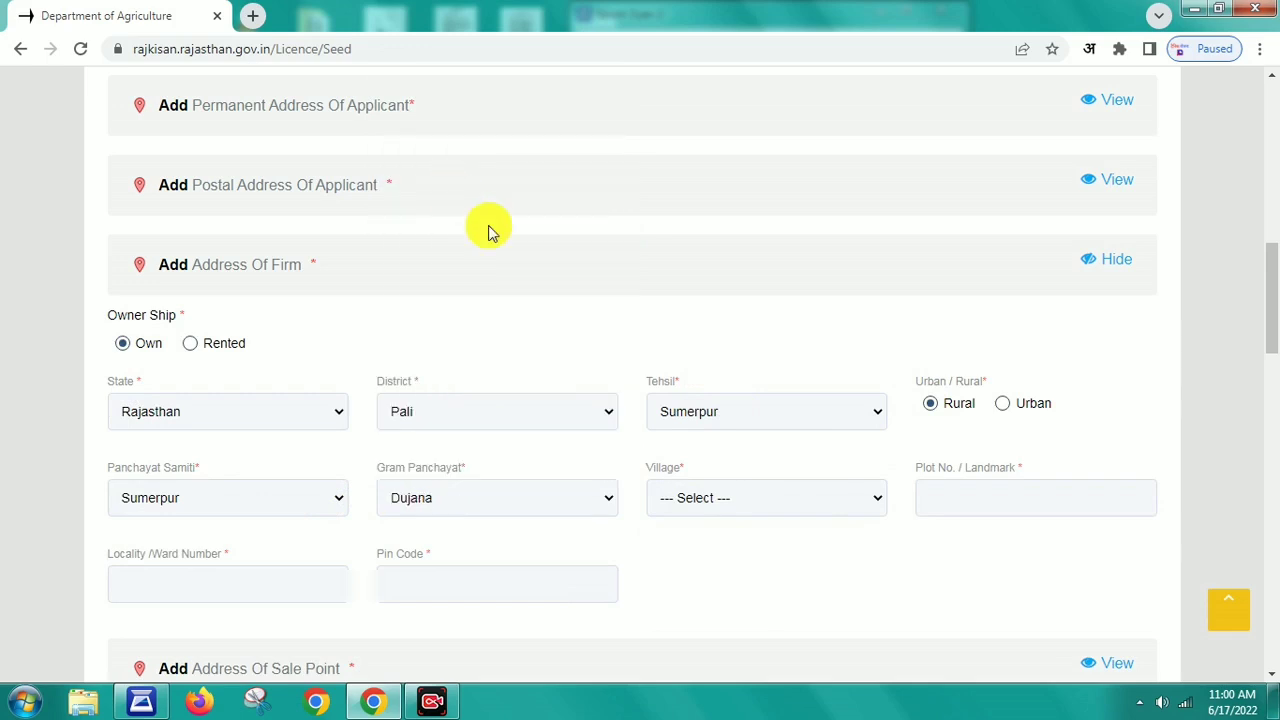
pyautogui.click(750, 500)
pyautogui.click(723, 541)
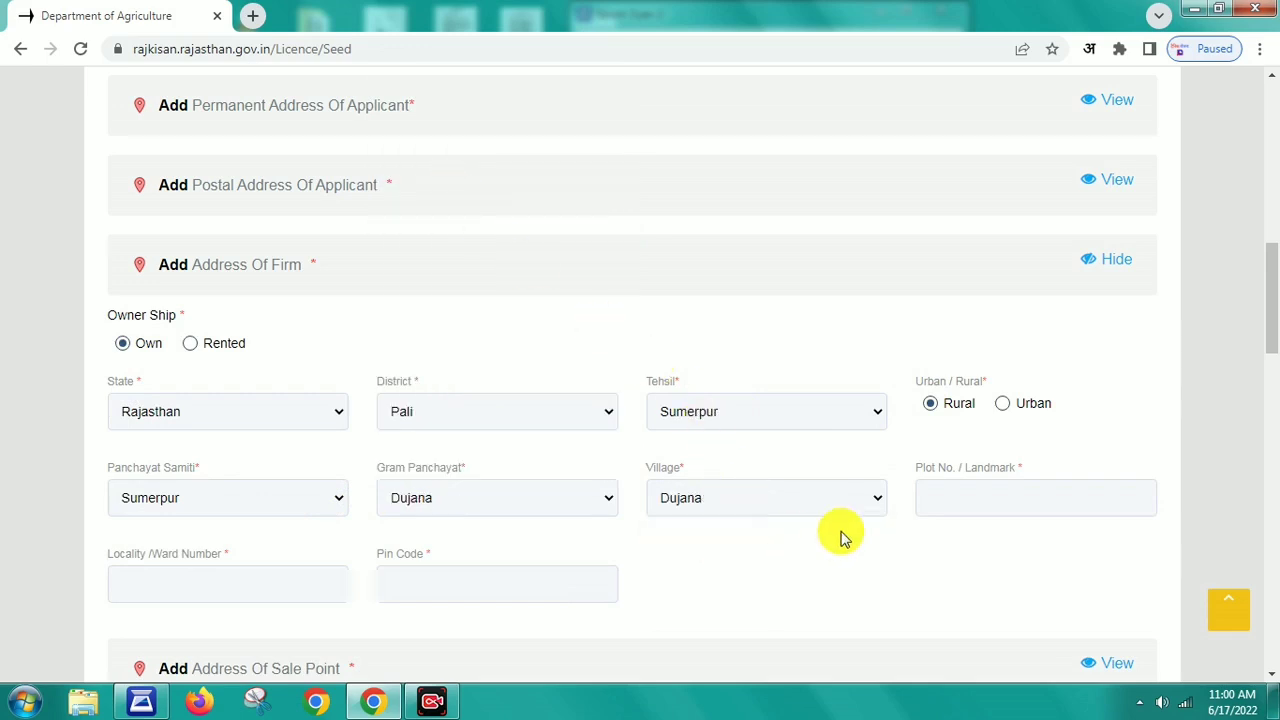
# Fill in the firm's plot or landmark, locality and postal pin code, and collapse the firm's address section
pyautogui.click(936, 502)
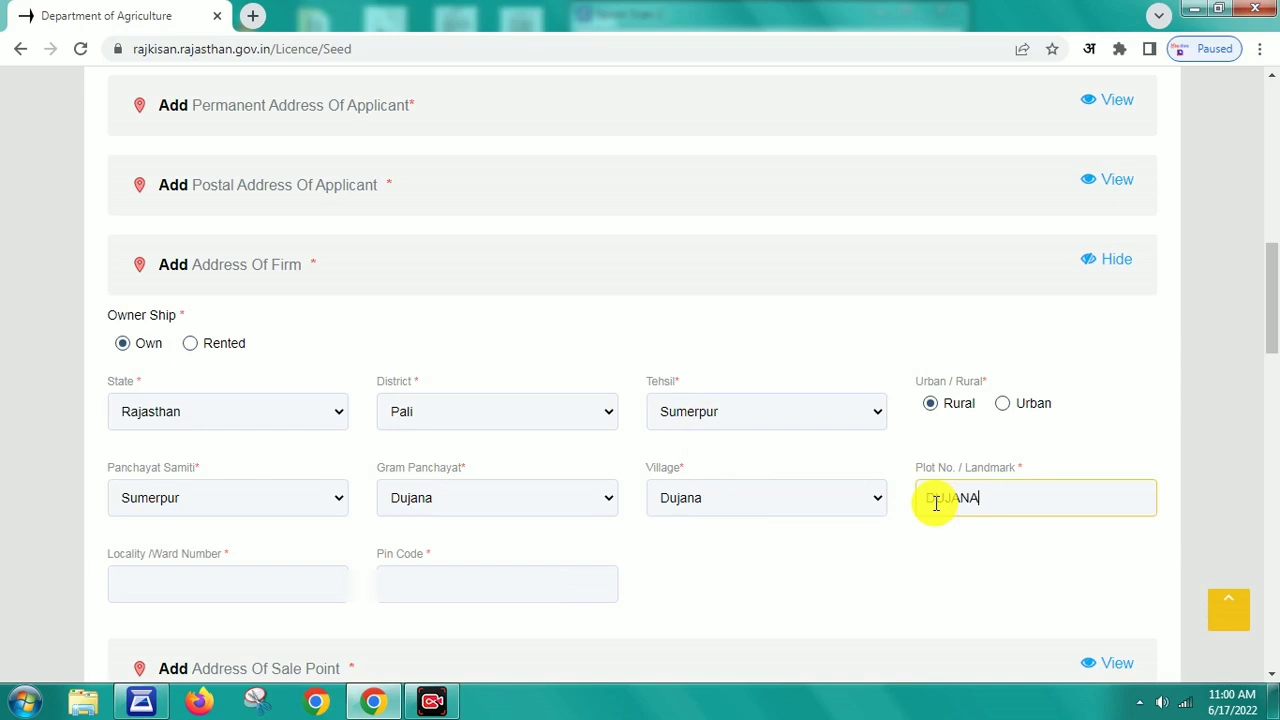
pyautogui.press('Tab')
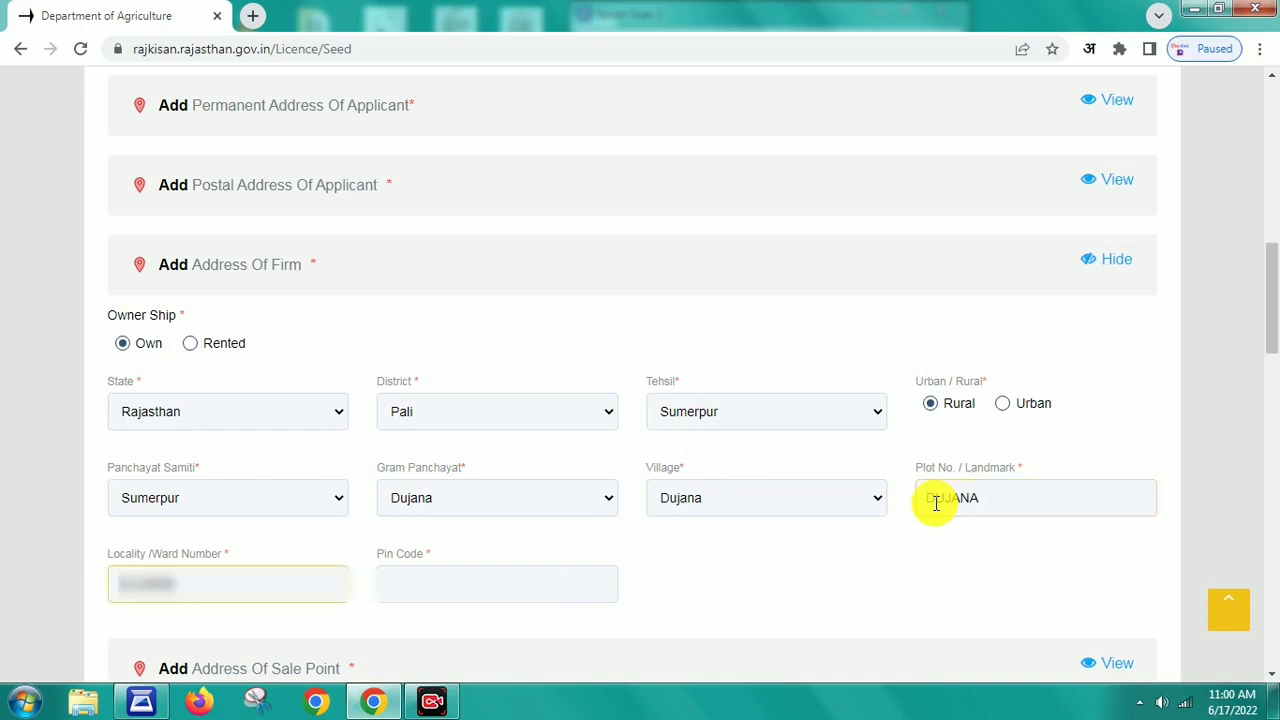
pyautogui.press('Tab')
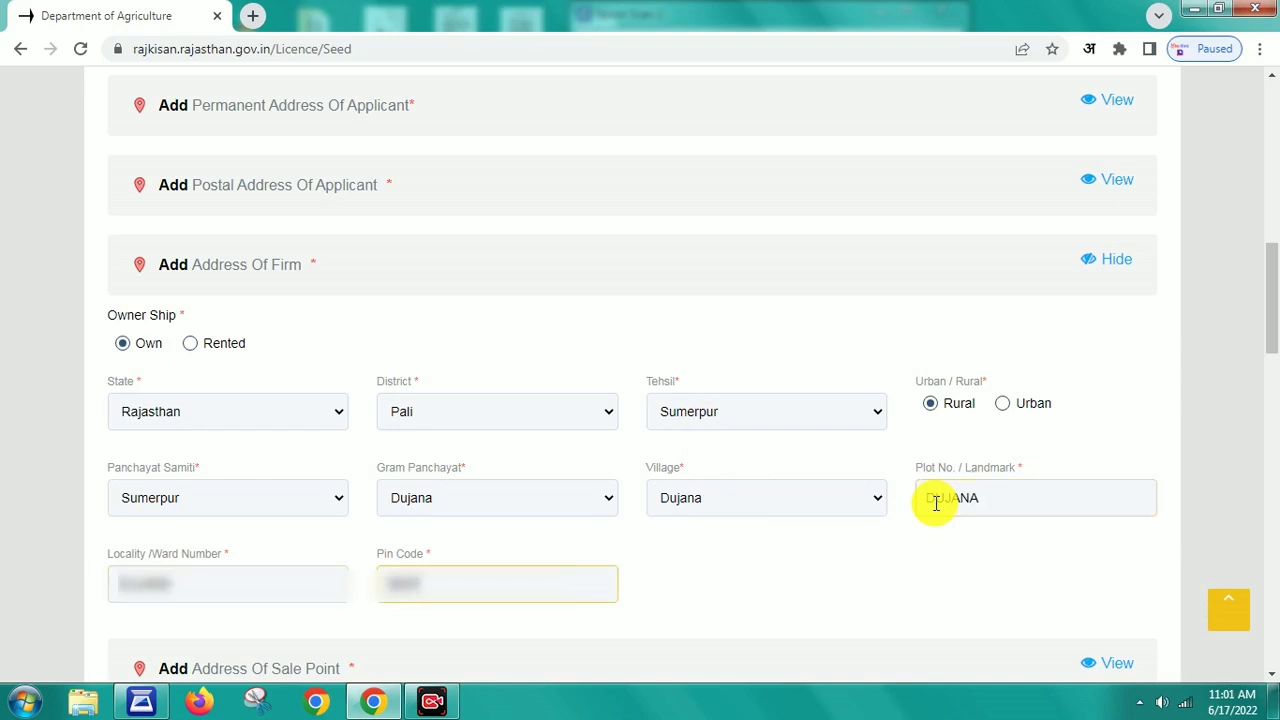
pyautogui.click(896, 564)
pyautogui.click(1106, 281)
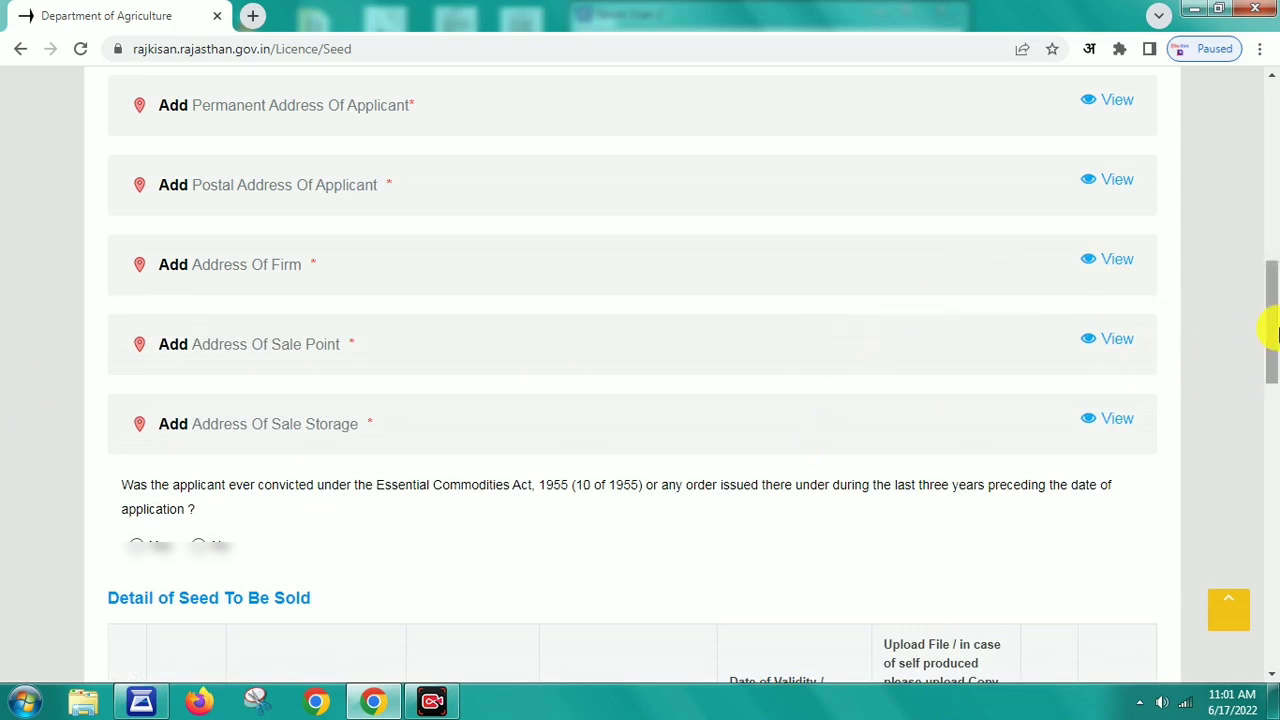
# Set the sale point address to be the same as the firm address and collapse that section
pyautogui.moveTo(1268, 331); pyautogui.dragTo(1270, 367)
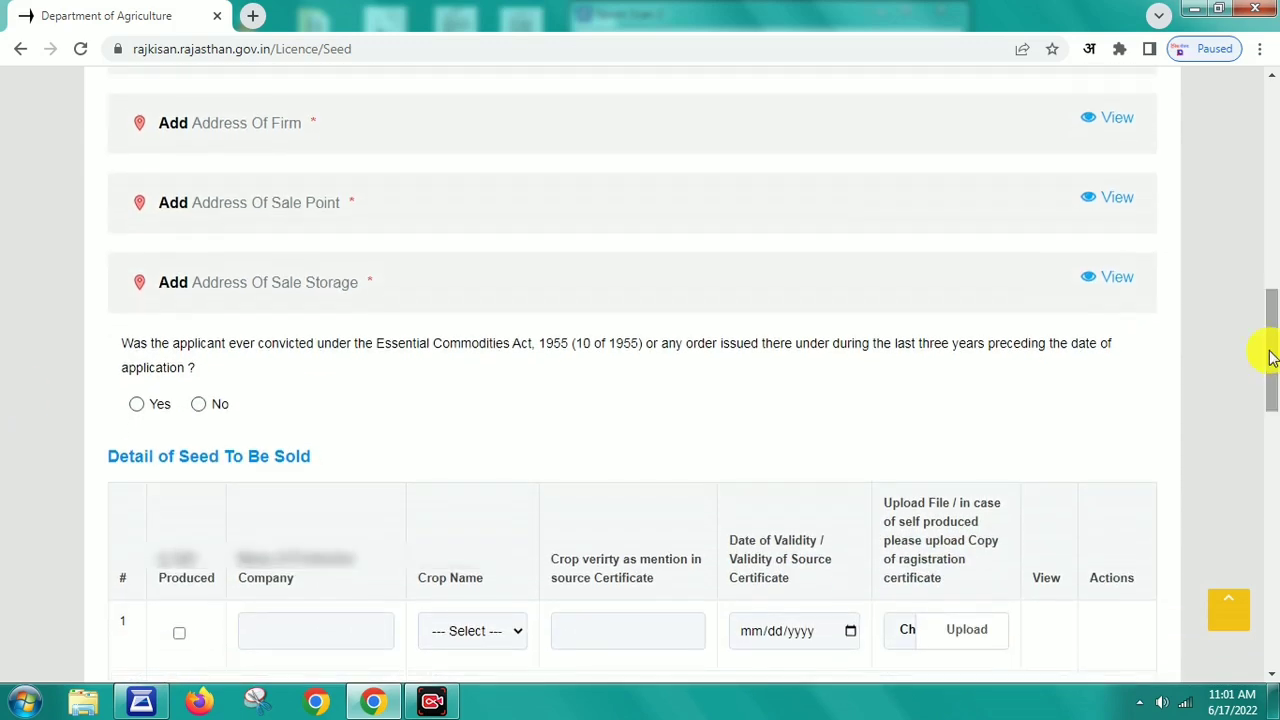
pyautogui.click(1119, 200)
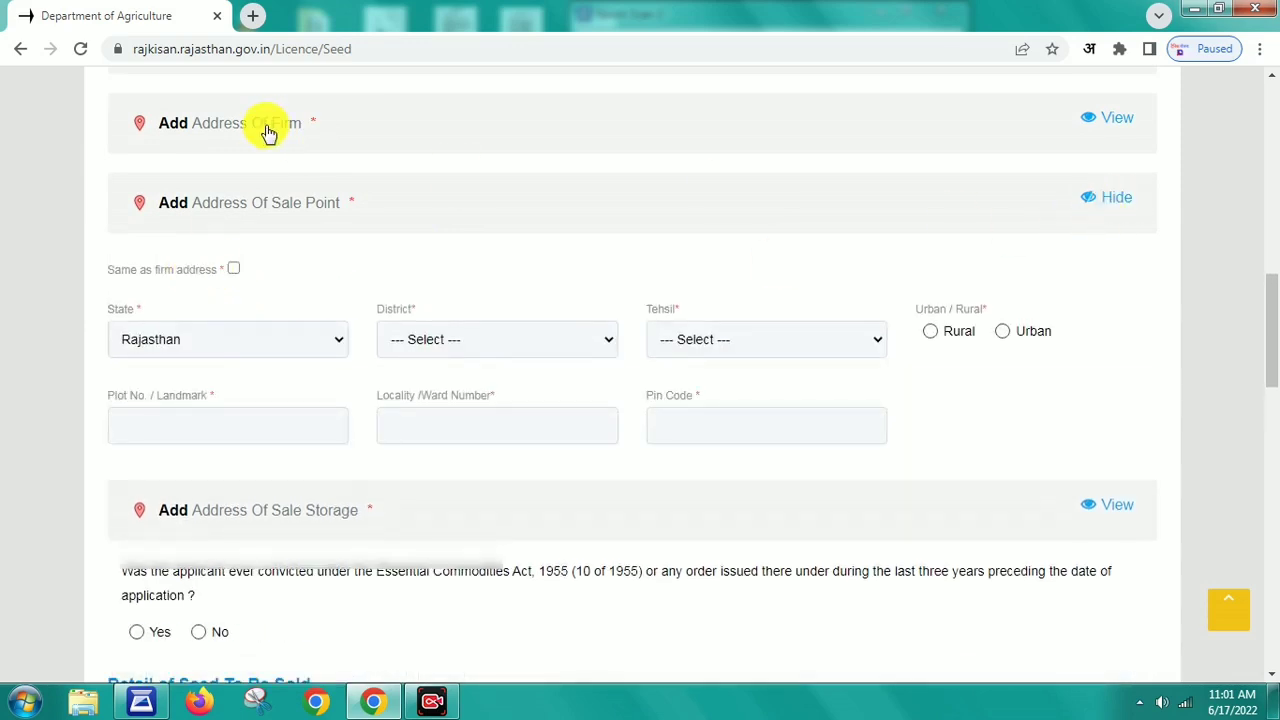
pyautogui.click(233, 268)
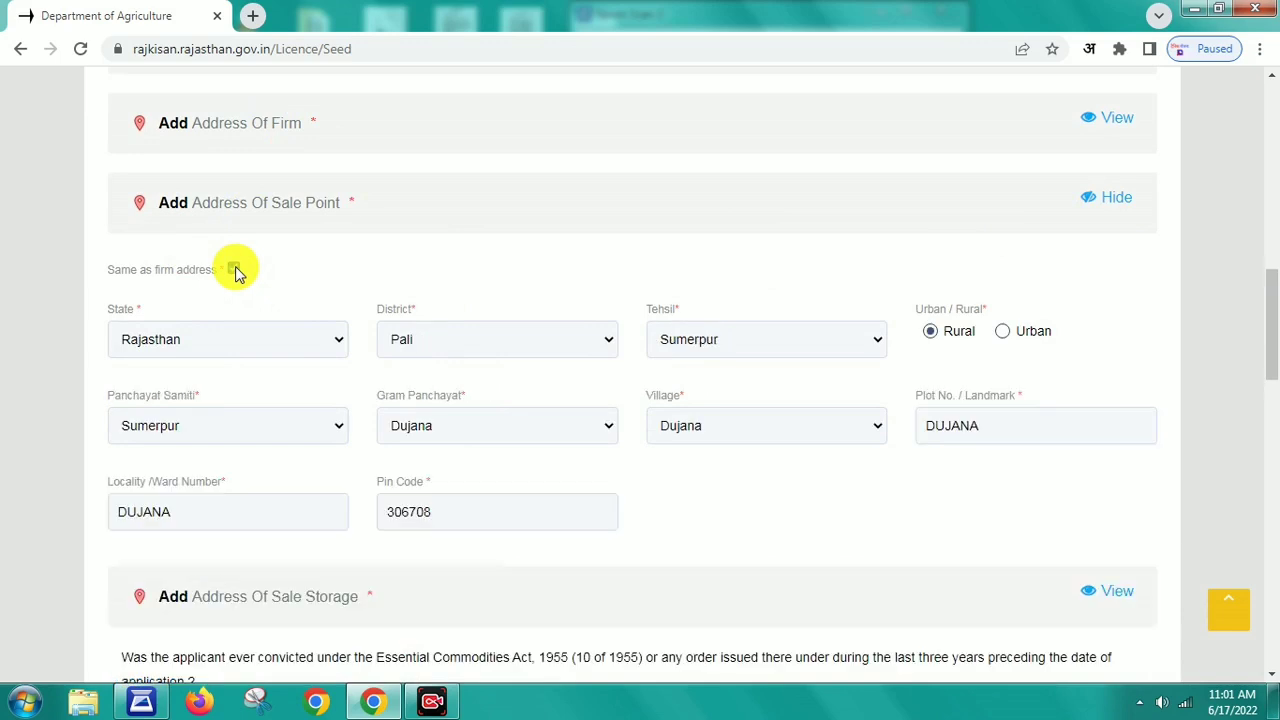
pyautogui.click(233, 268)
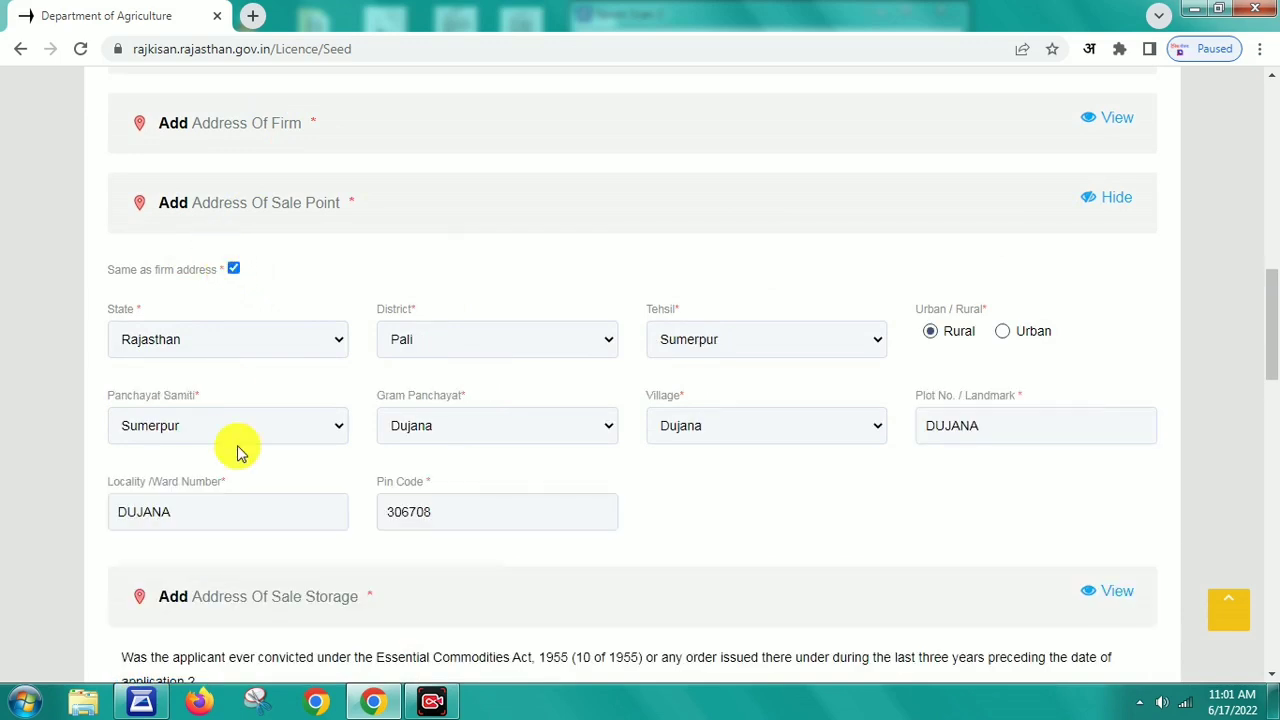
pyautogui.click(1133, 205)
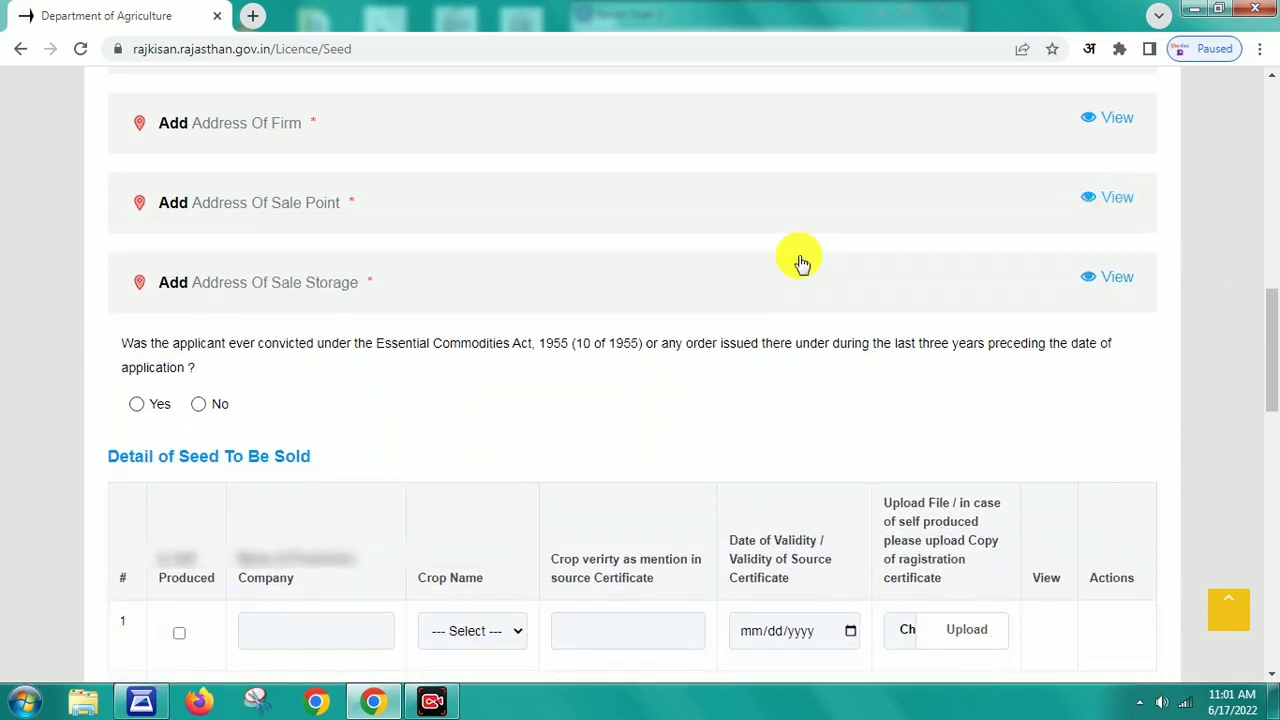
# Expand the sale storage address, choose its district and tehsil, and mark the area as Rural
pyautogui.click(1116, 282)
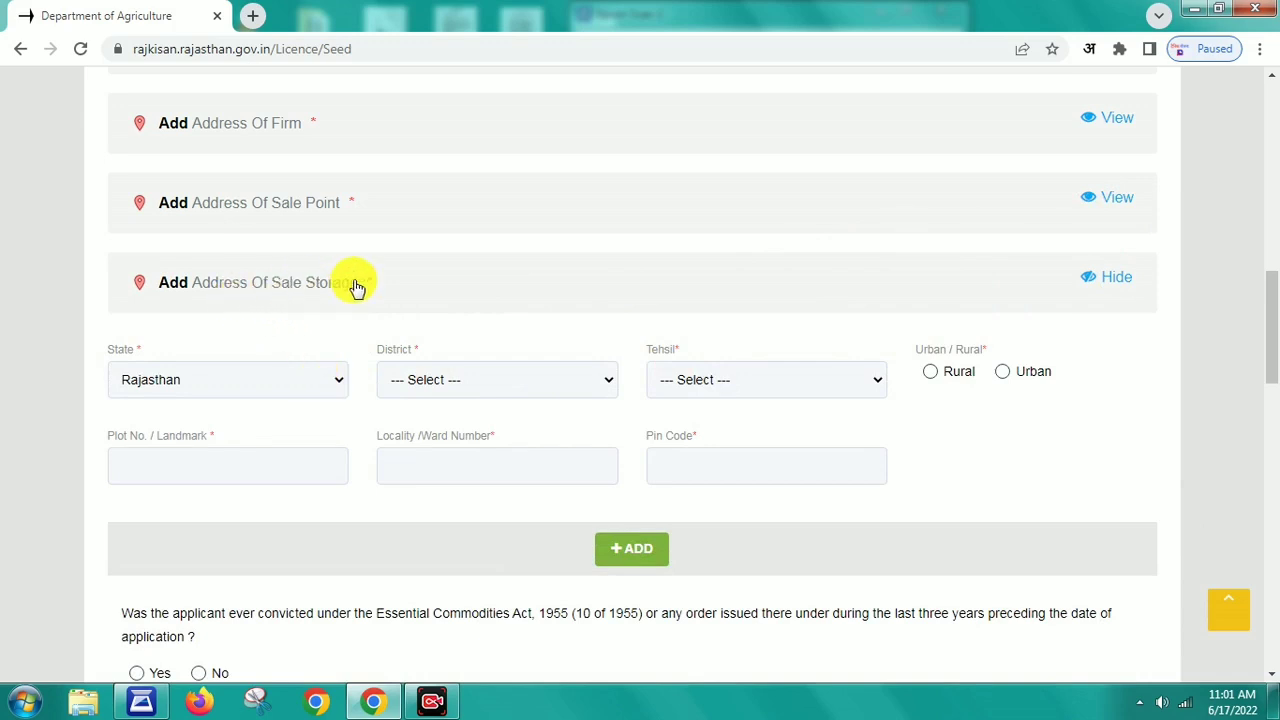
pyautogui.click(537, 381)
pyautogui.moveTo(608, 196); pyautogui.dragTo(591, 340)
pyautogui.click(458, 220)
pyautogui.click(777, 381)
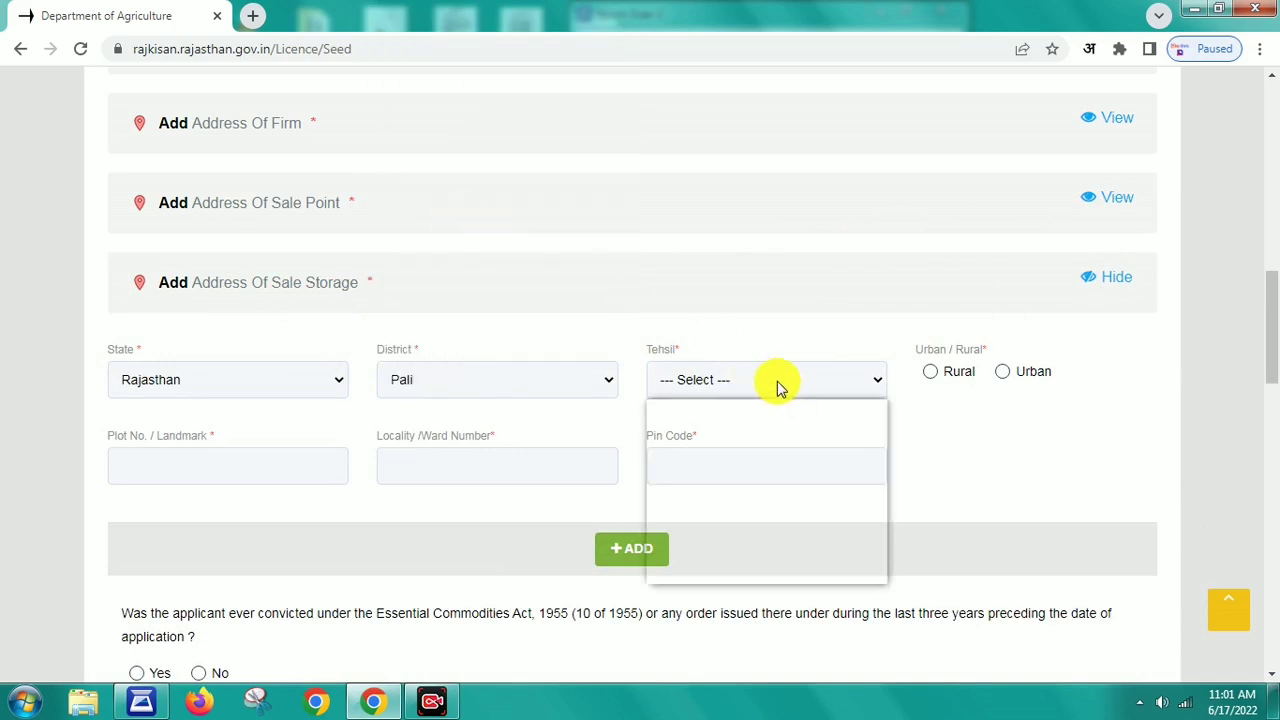
pyautogui.click(716, 526)
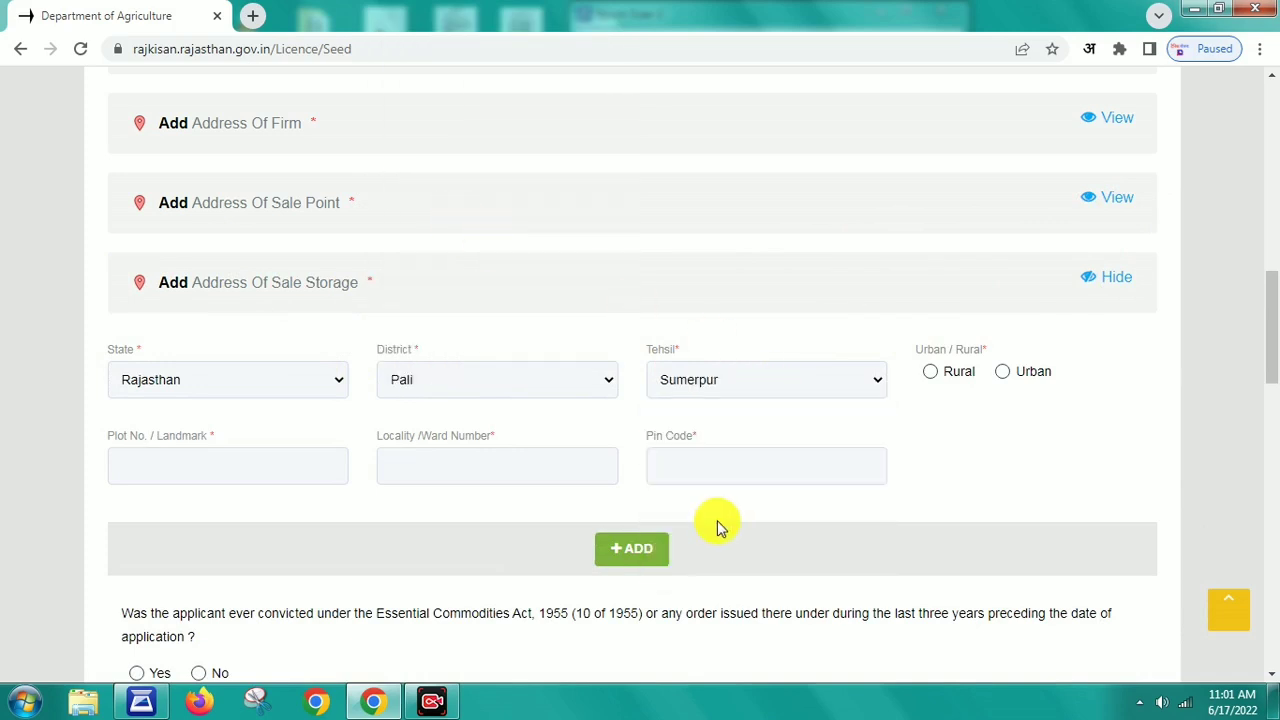
pyautogui.click(932, 374)
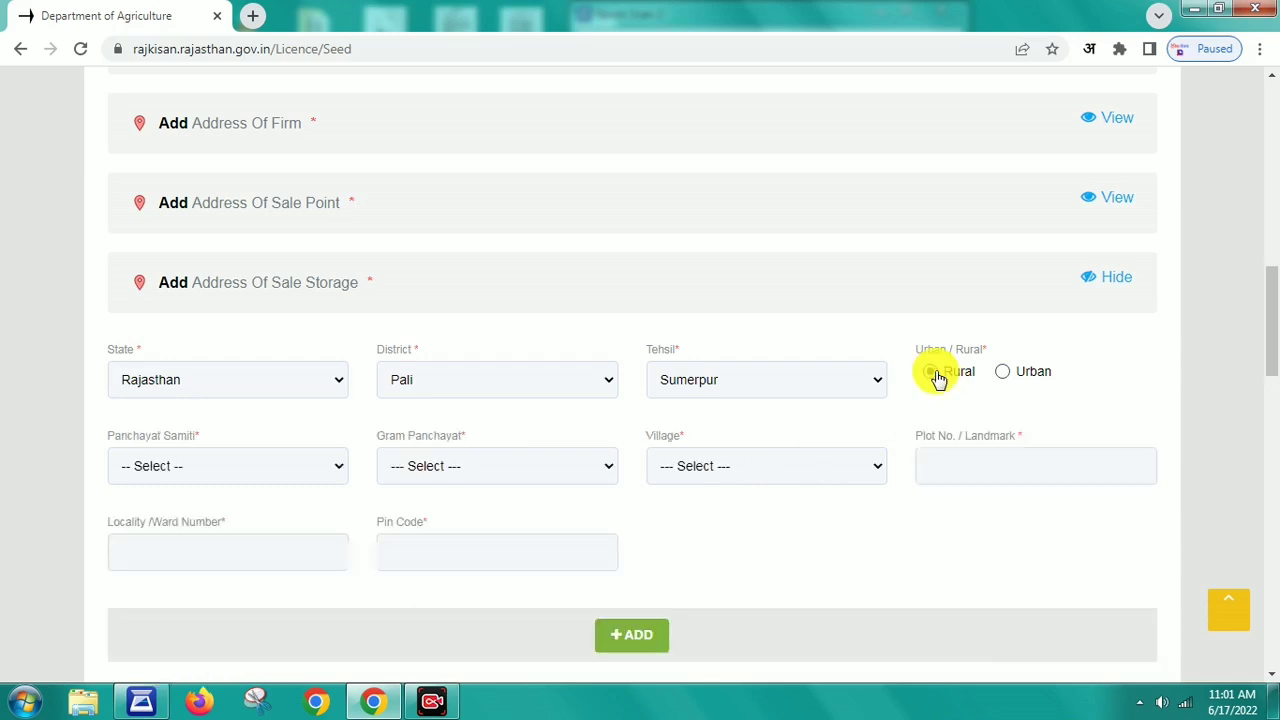
# Choose the Panchayat Samiti, Gram Panchayat and village for the sale storage address
pyautogui.click(266, 466)
pyautogui.click(172, 659)
pyautogui.click(445, 466)
pyautogui.scroll(-1, 566, 354)
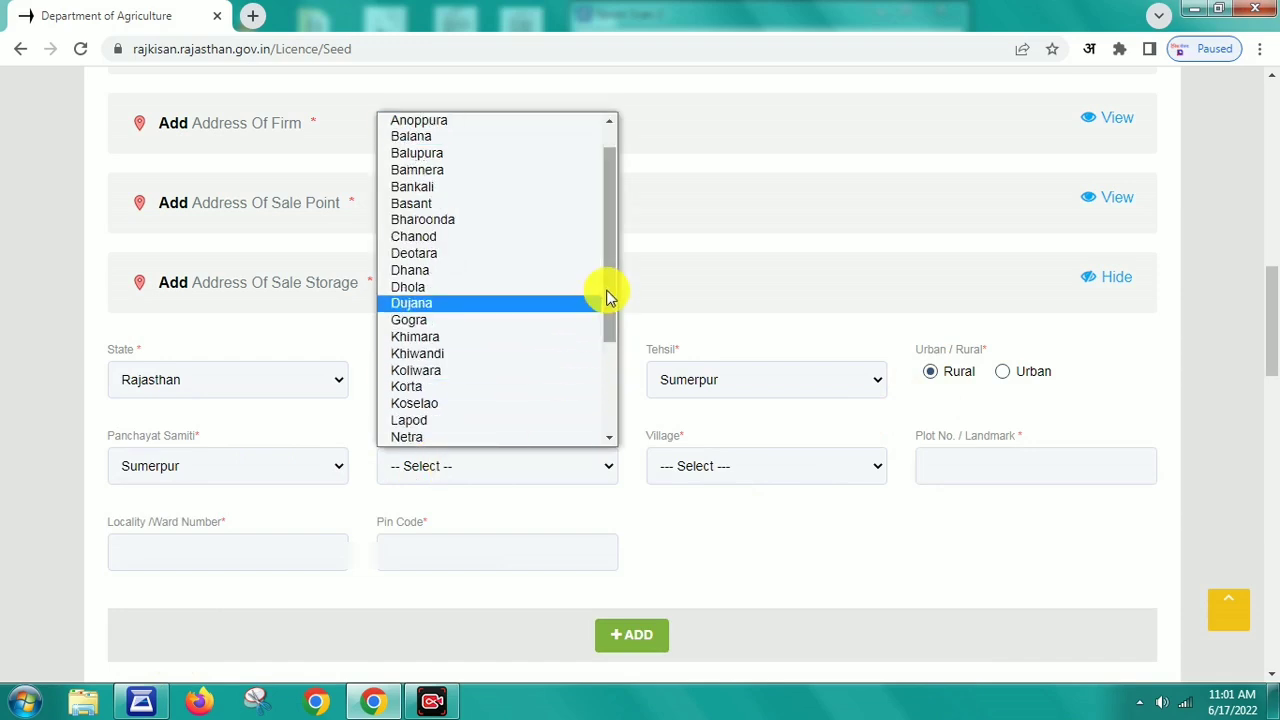
pyautogui.moveTo(606, 297); pyautogui.dragTo(631, 260)
pyautogui.scroll(-1, 608, 329)
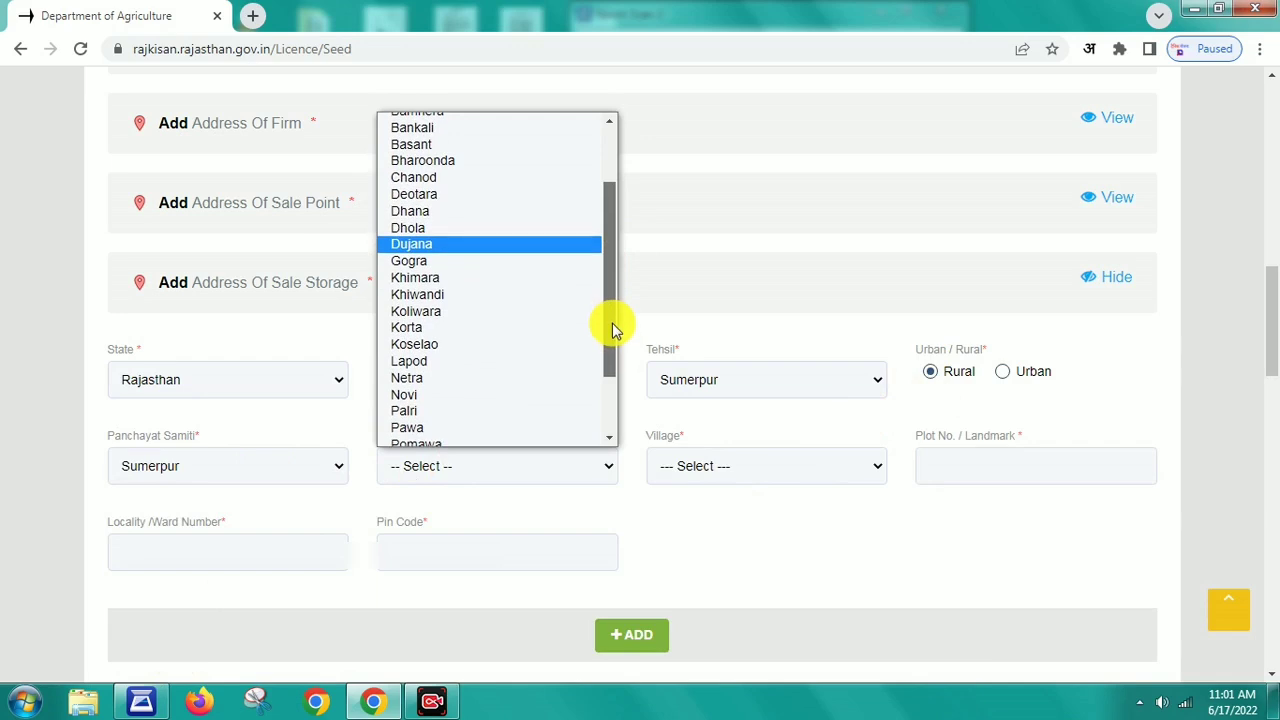
pyautogui.click(543, 260)
pyautogui.click(749, 470)
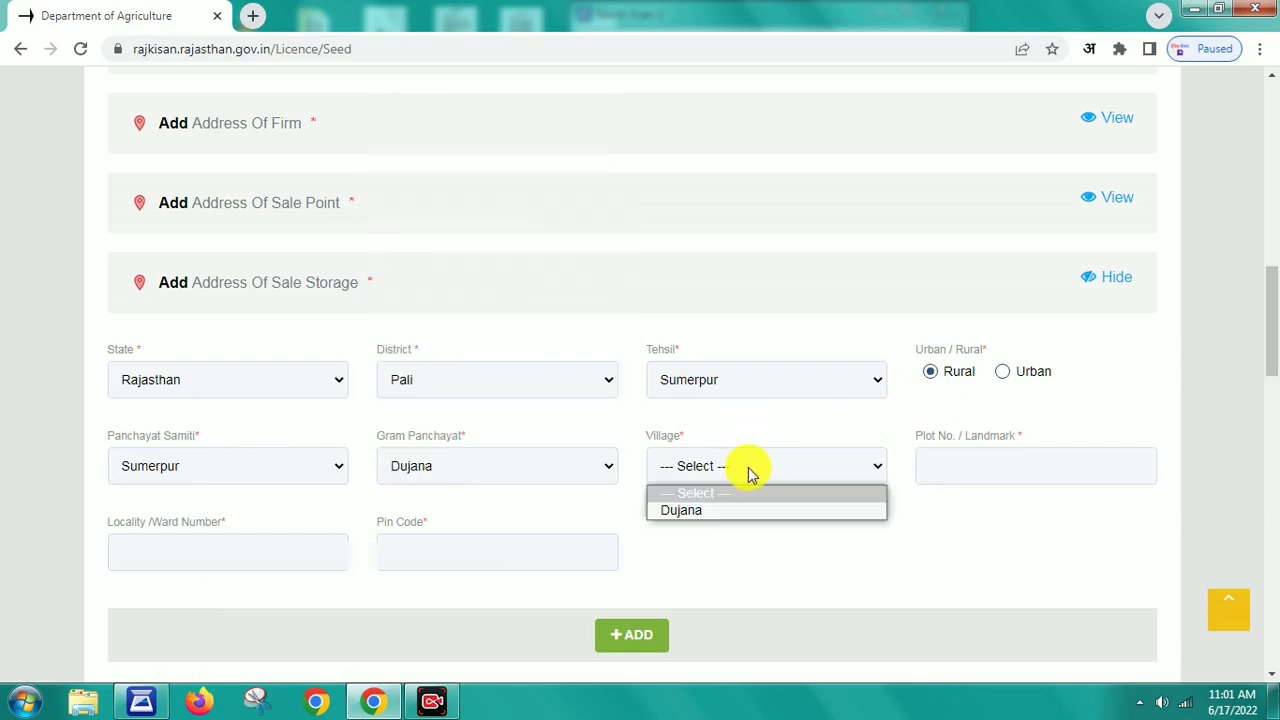
pyautogui.click(720, 508)
# Fill in the plot or landmark, locality and postal pin code of the sale storage address
pyautogui.click(984, 464)
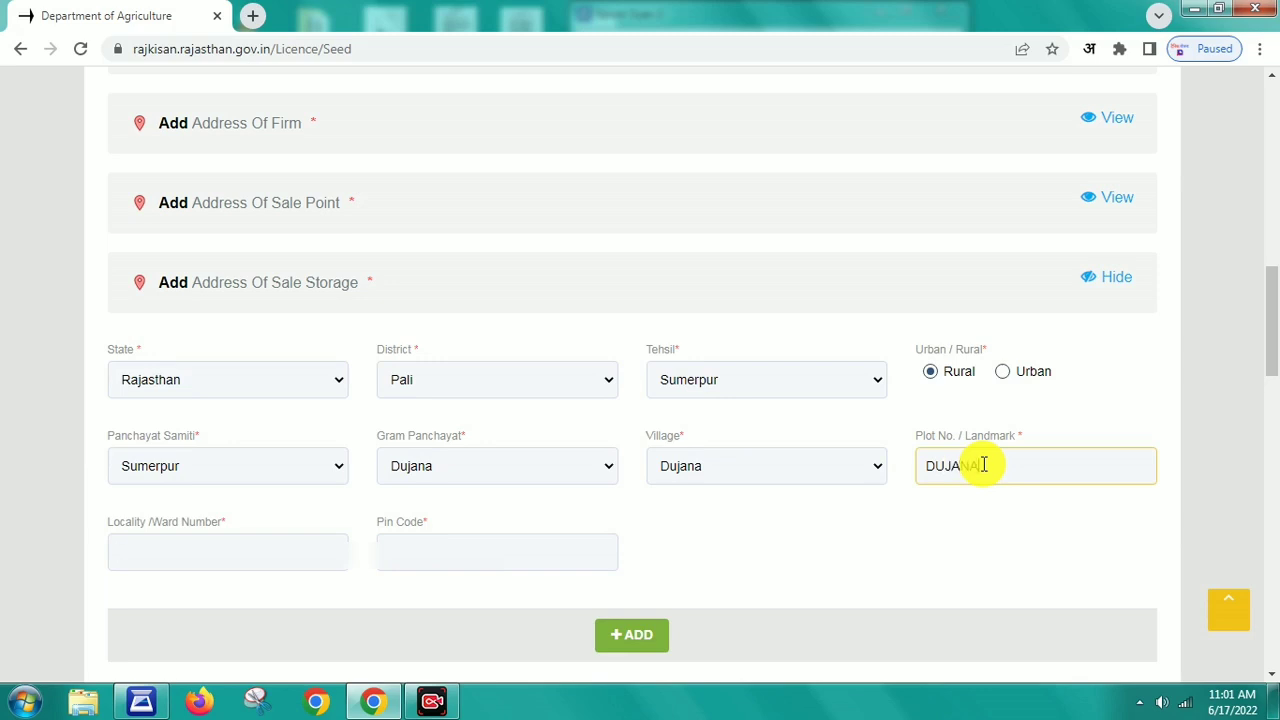
pyautogui.press('Tab')
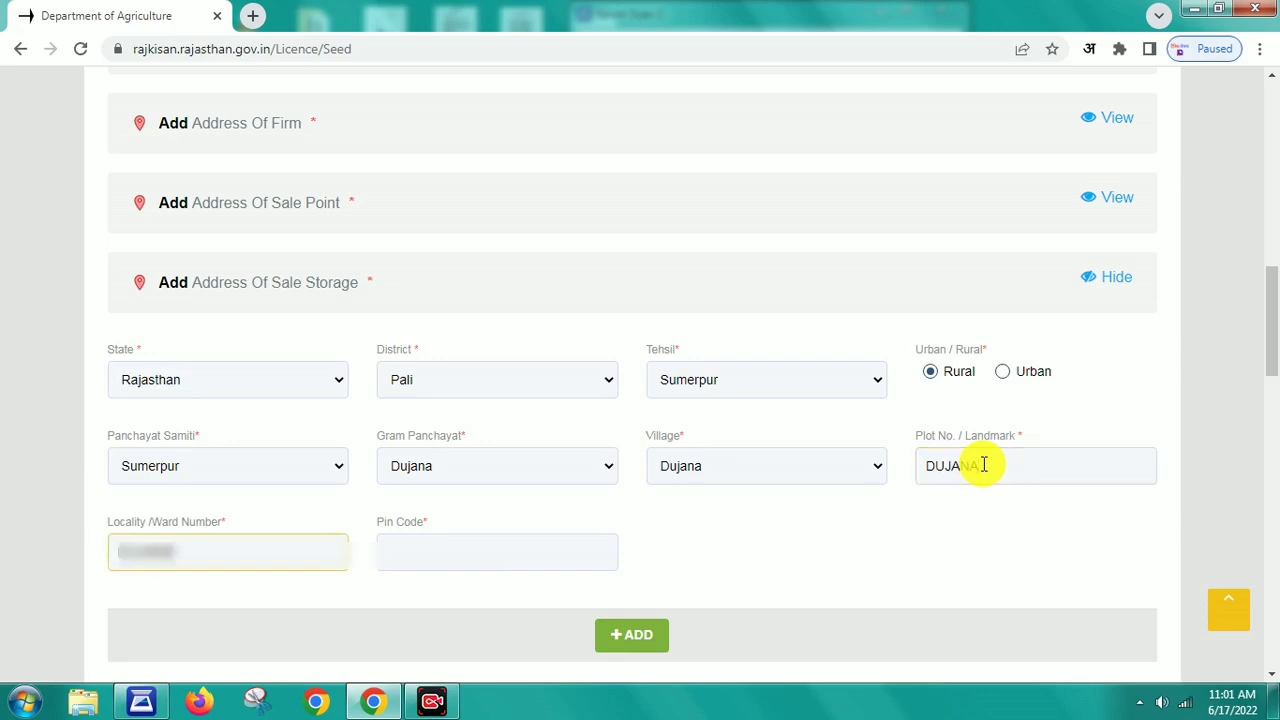
pyautogui.press('Tab')
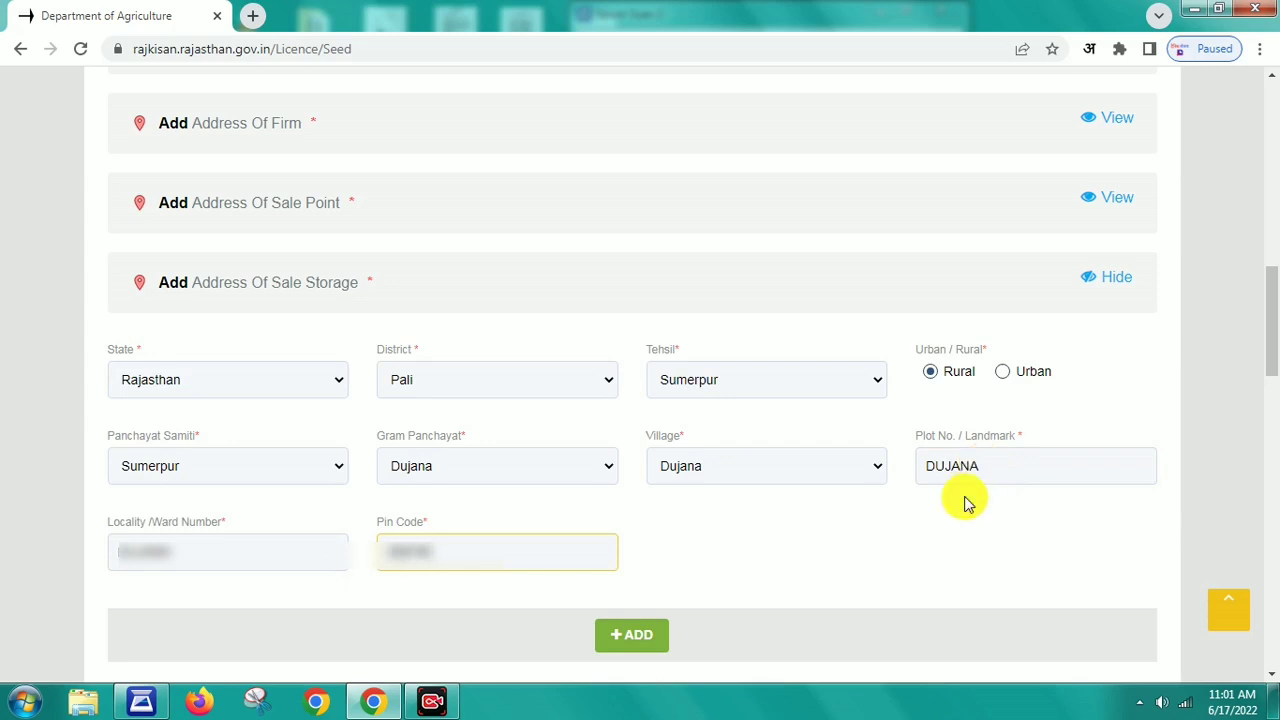
pyautogui.click(867, 540)
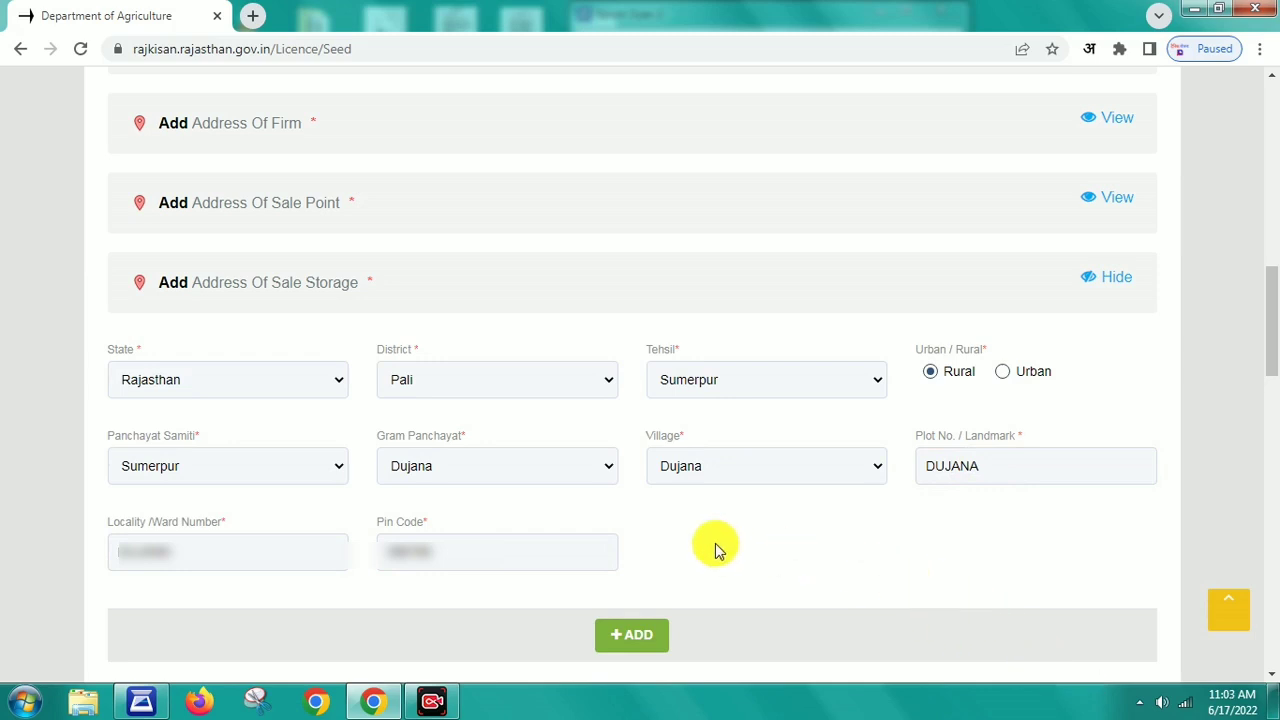
# Add a second sale storage address block and remove it again
pyautogui.click(641, 640)
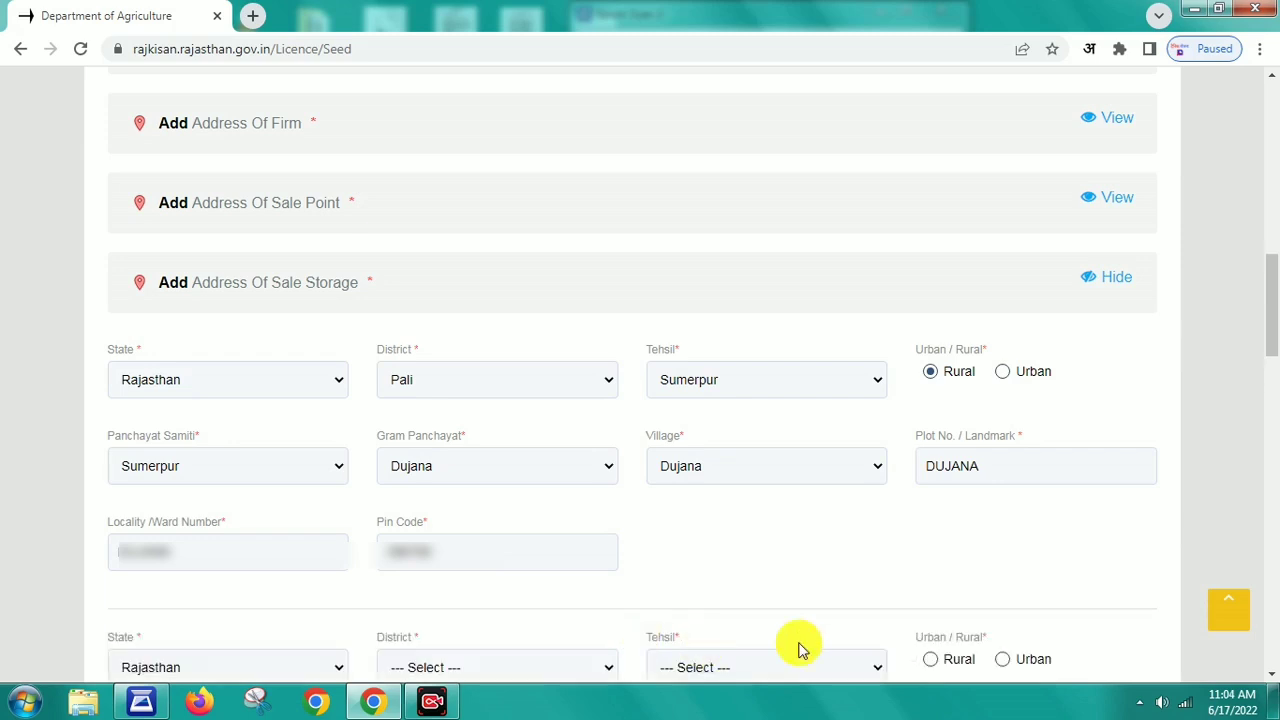
pyautogui.scroll(-5, 1134, 372)
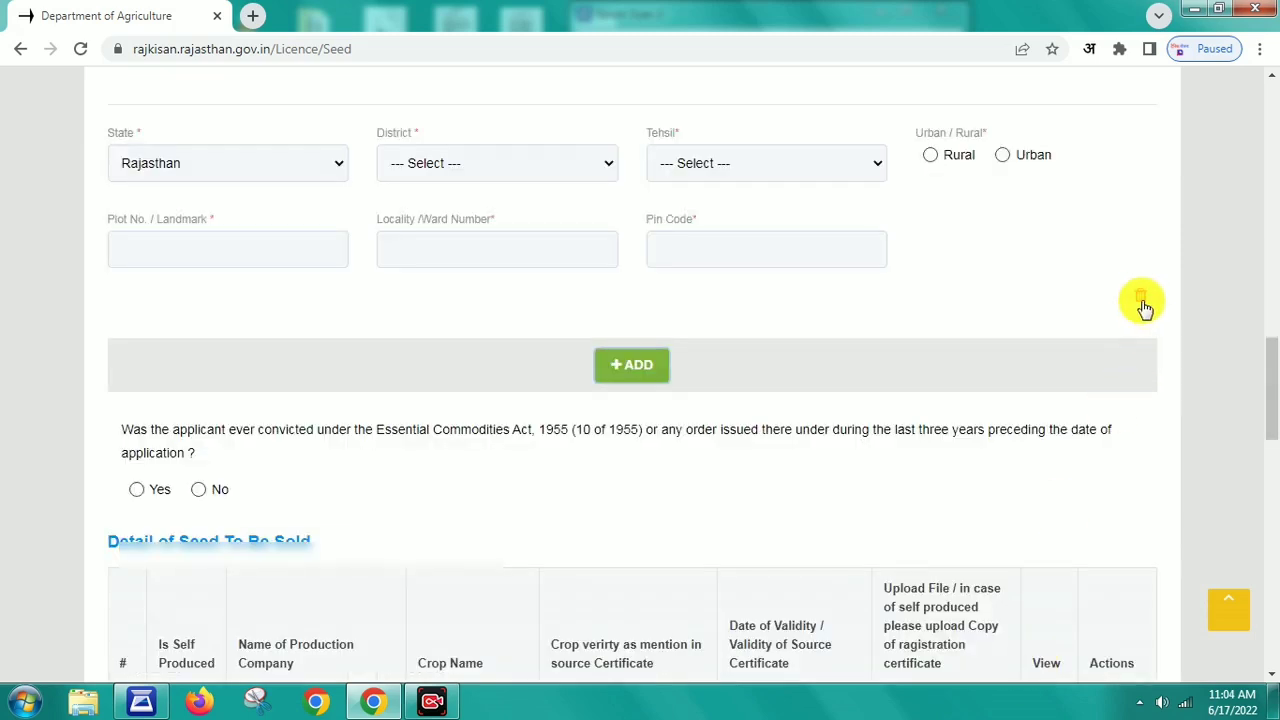
# Answer No to the Essential Commodities Act conviction question and enter RAJASTHAN STATE SEEDS CORP LTD JAIPUR as the seed production company
pyautogui.scroll(-2, 1140, 298)
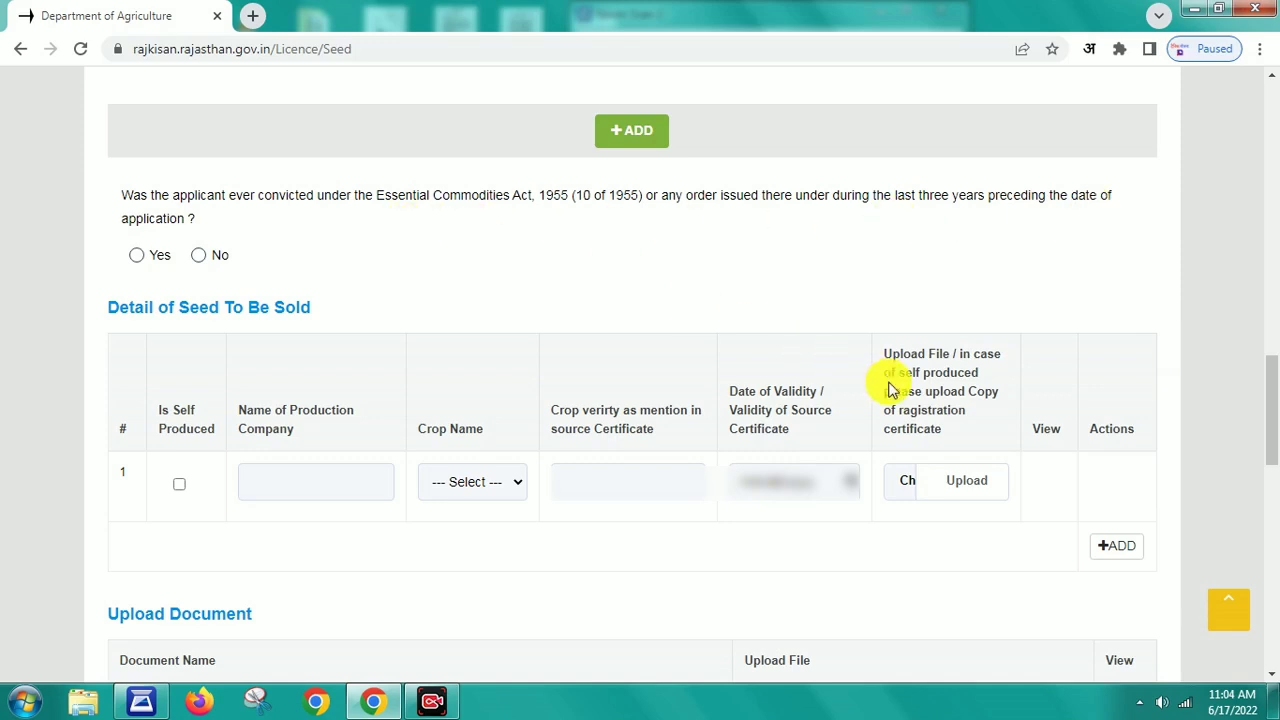
pyautogui.click(201, 258)
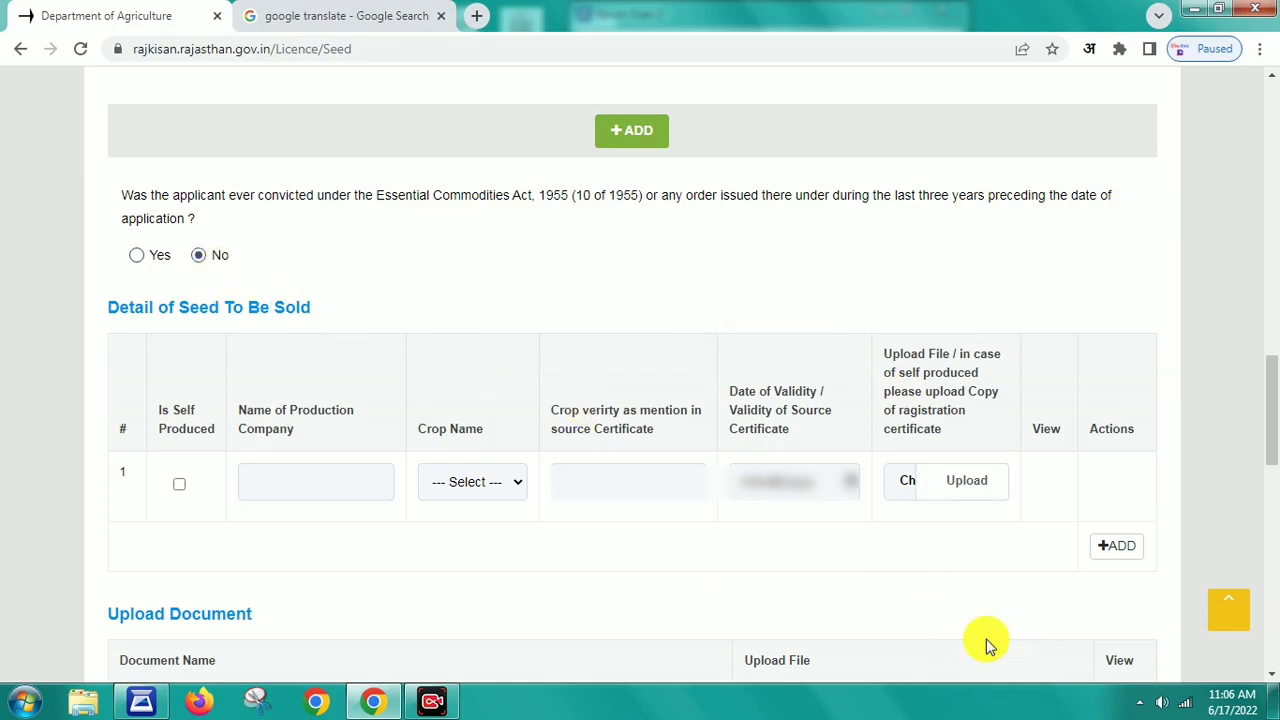
pyautogui.click(289, 483)
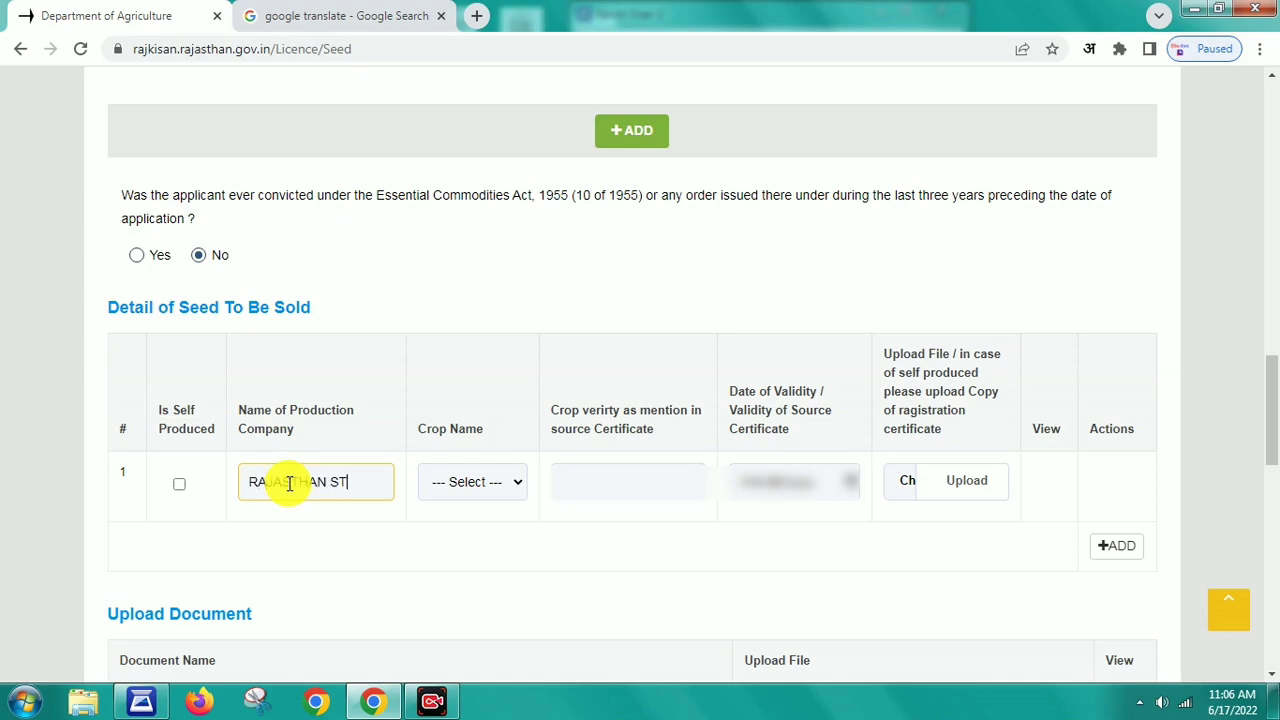
pyautogui.write('RAJASTHAN STATE SEEDS')
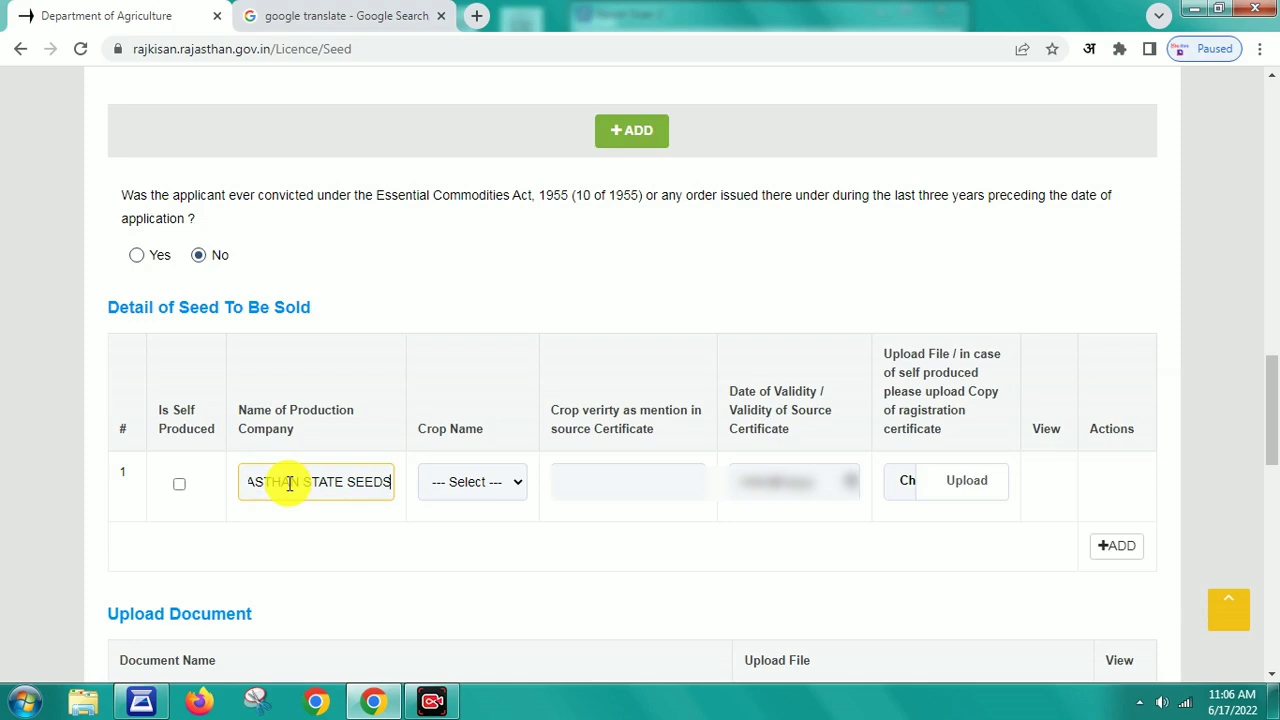
pyautogui.write(' CORP')
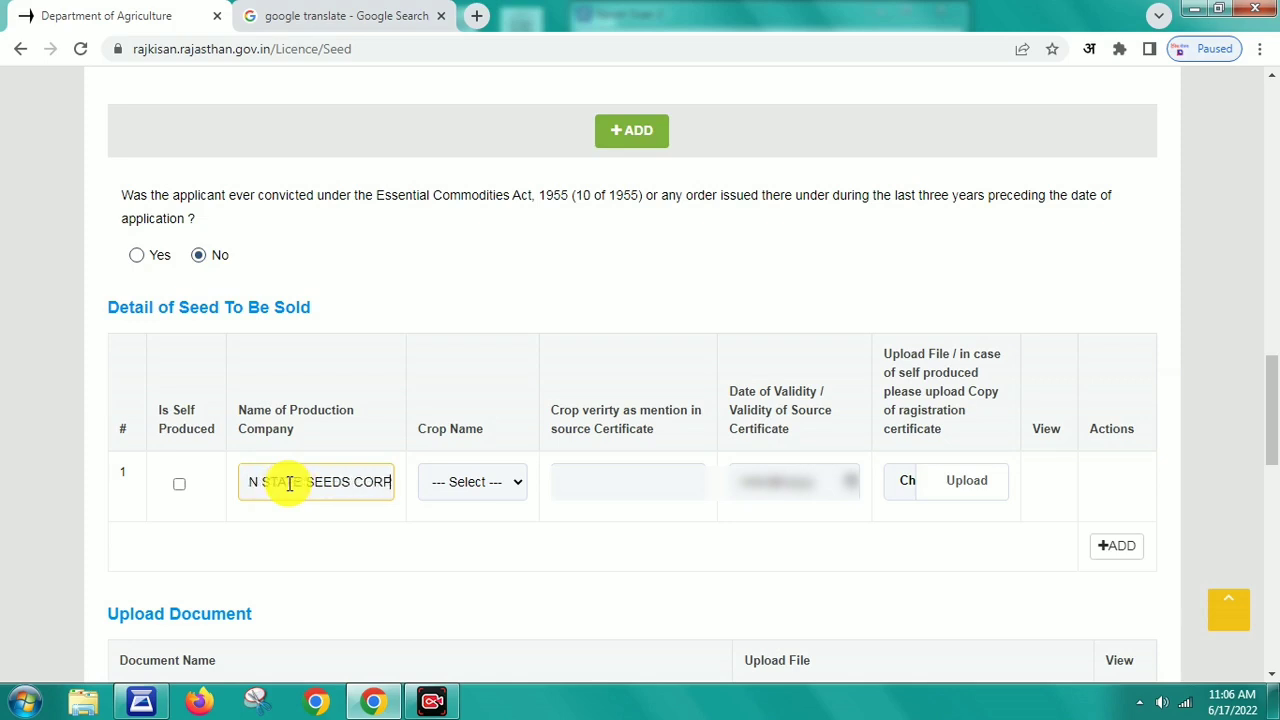
pyautogui.write(' LTD')
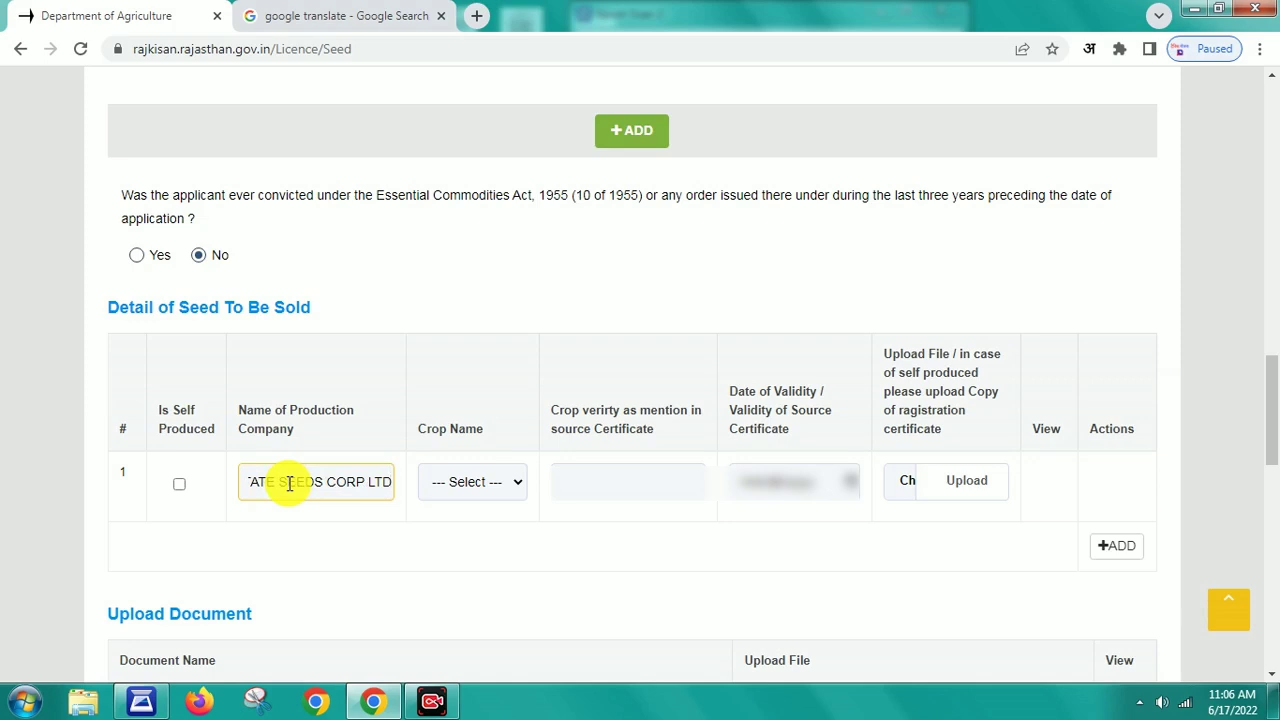
pyautogui.write(' JAI')
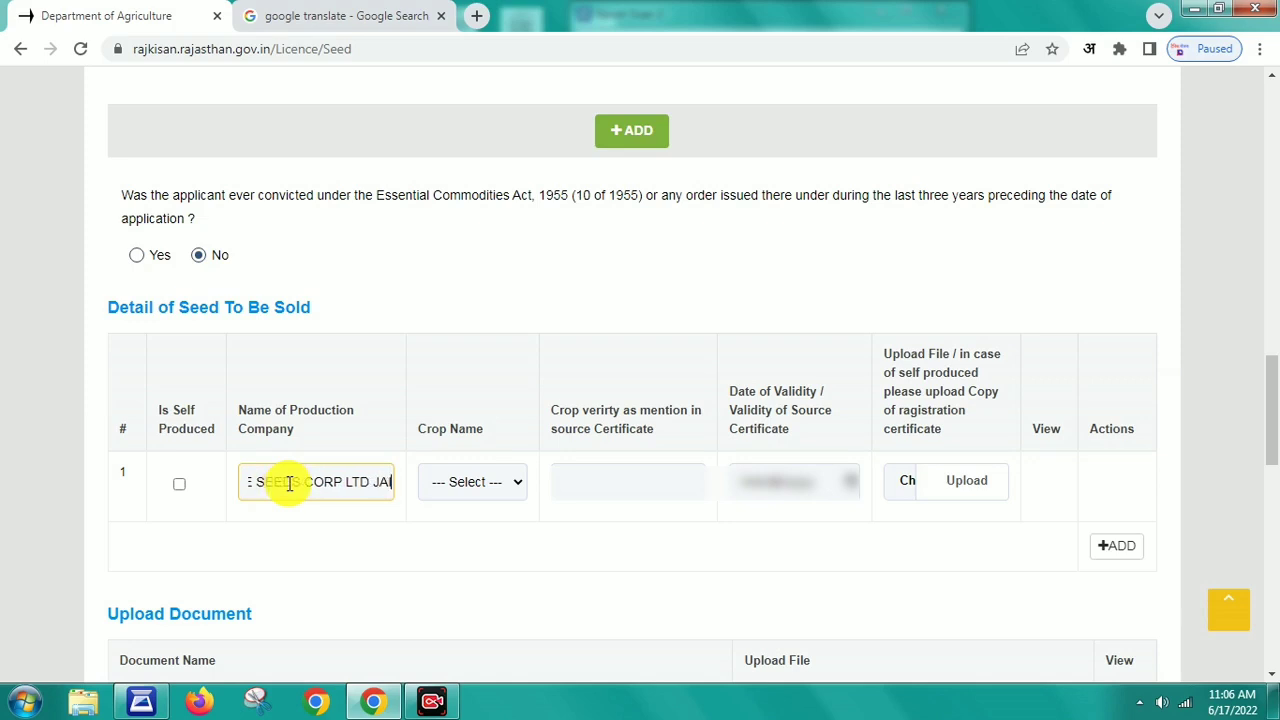
pyautogui.write('PUR')
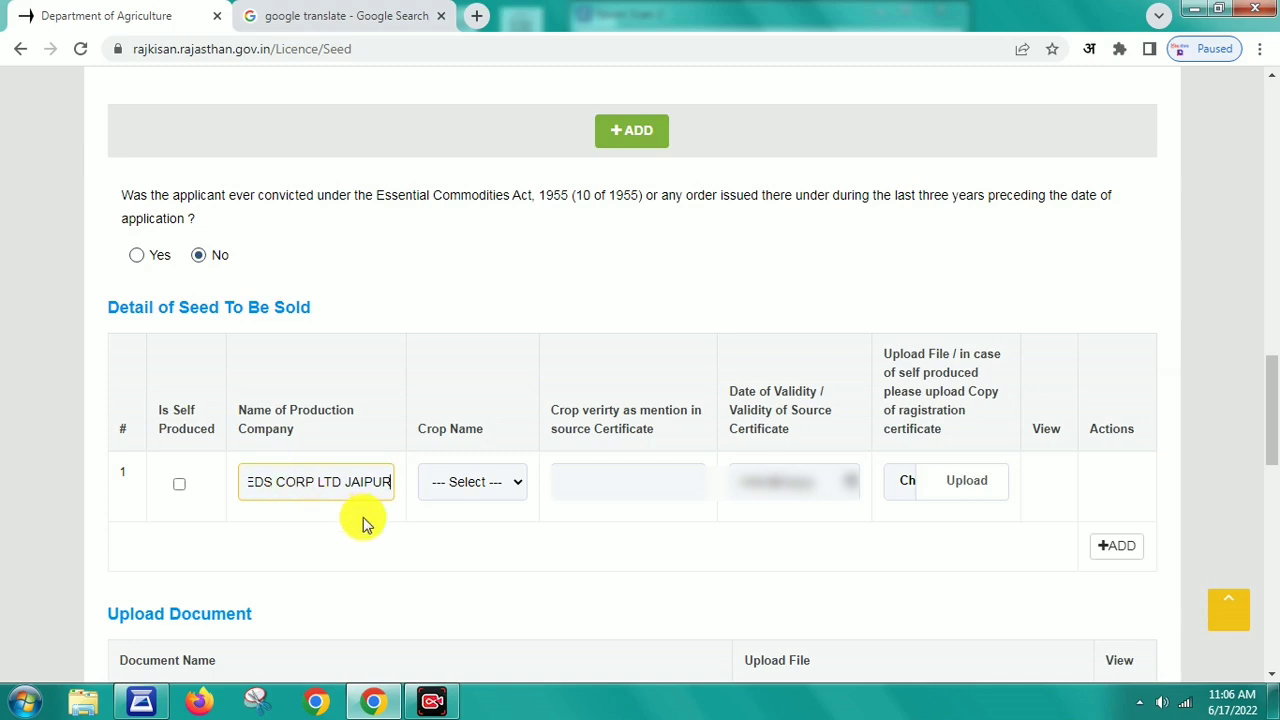
pyautogui.click(418, 527)
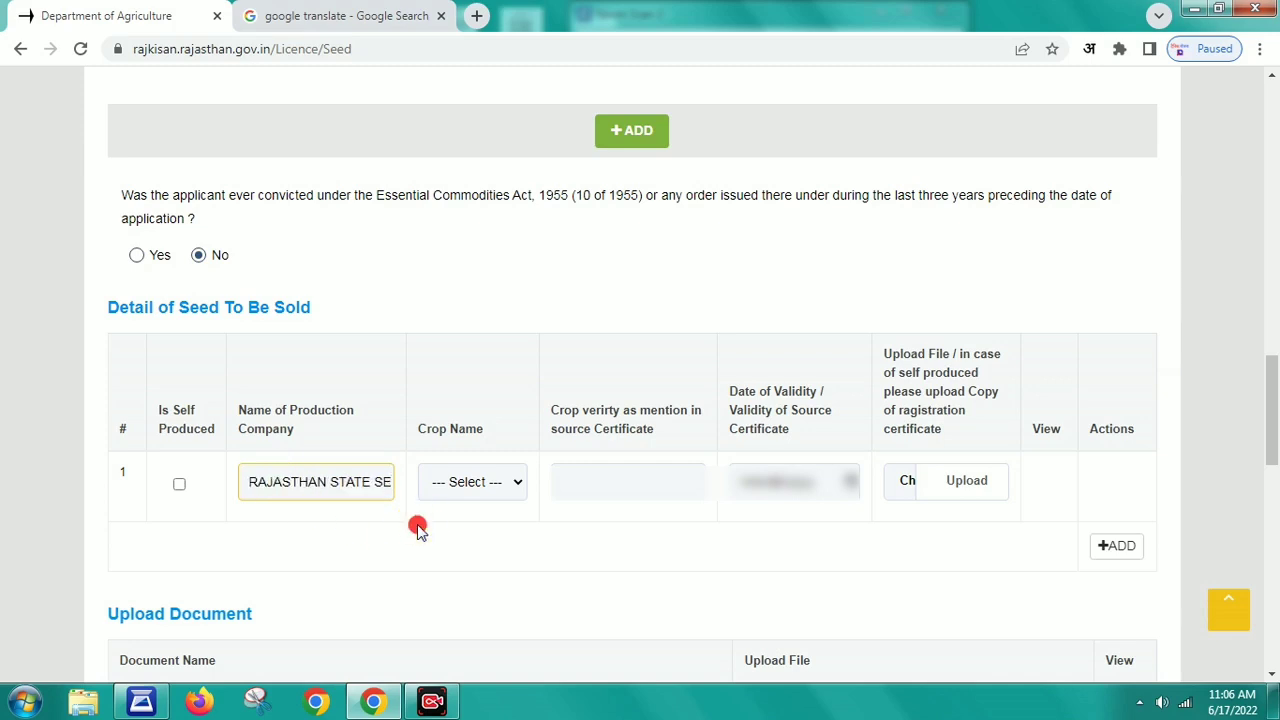
# Set the crop name to All Approved Crop and Varieties by Department and enter the crop variety and certificate validity date
pyautogui.click(515, 487)
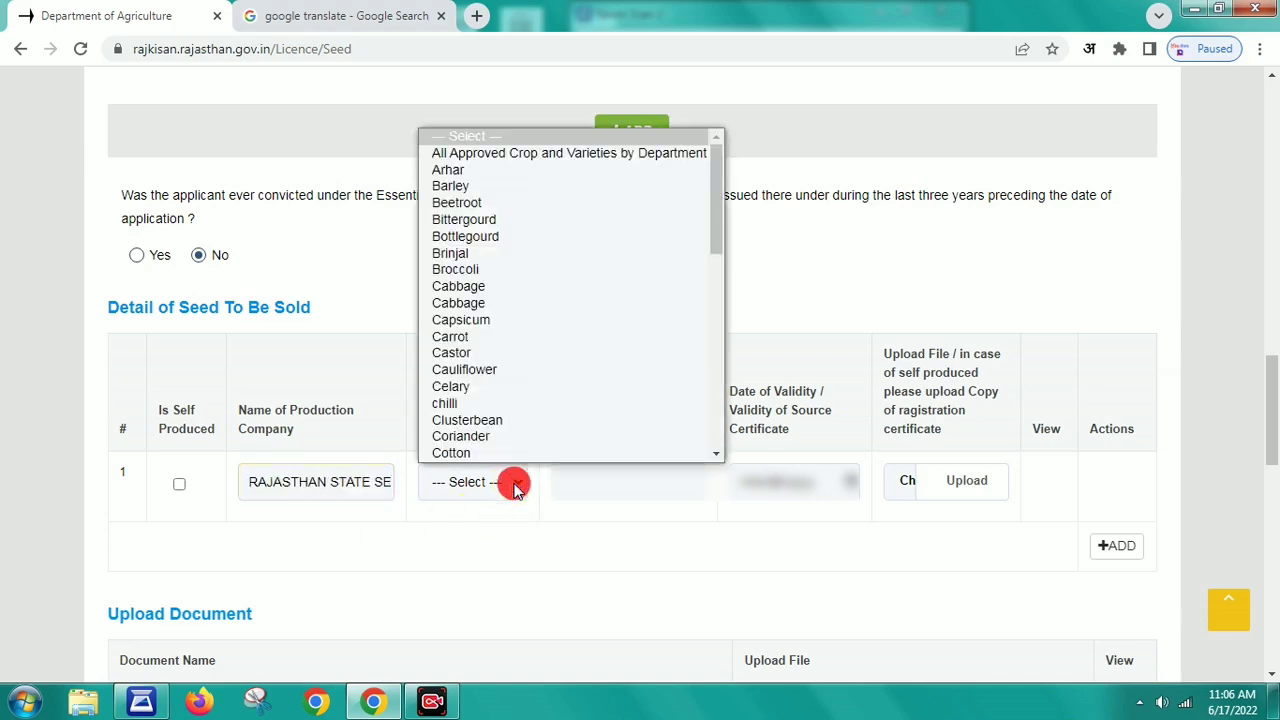
pyautogui.click(560, 160)
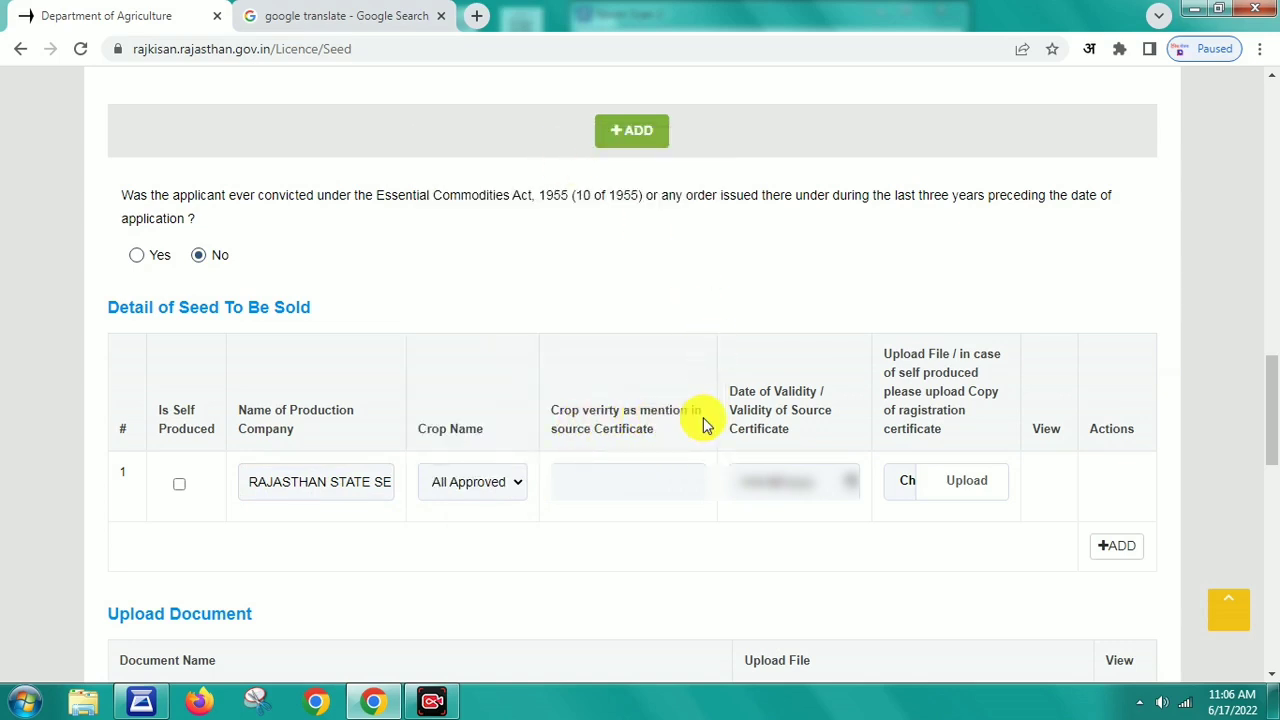
pyautogui.click(624, 482)
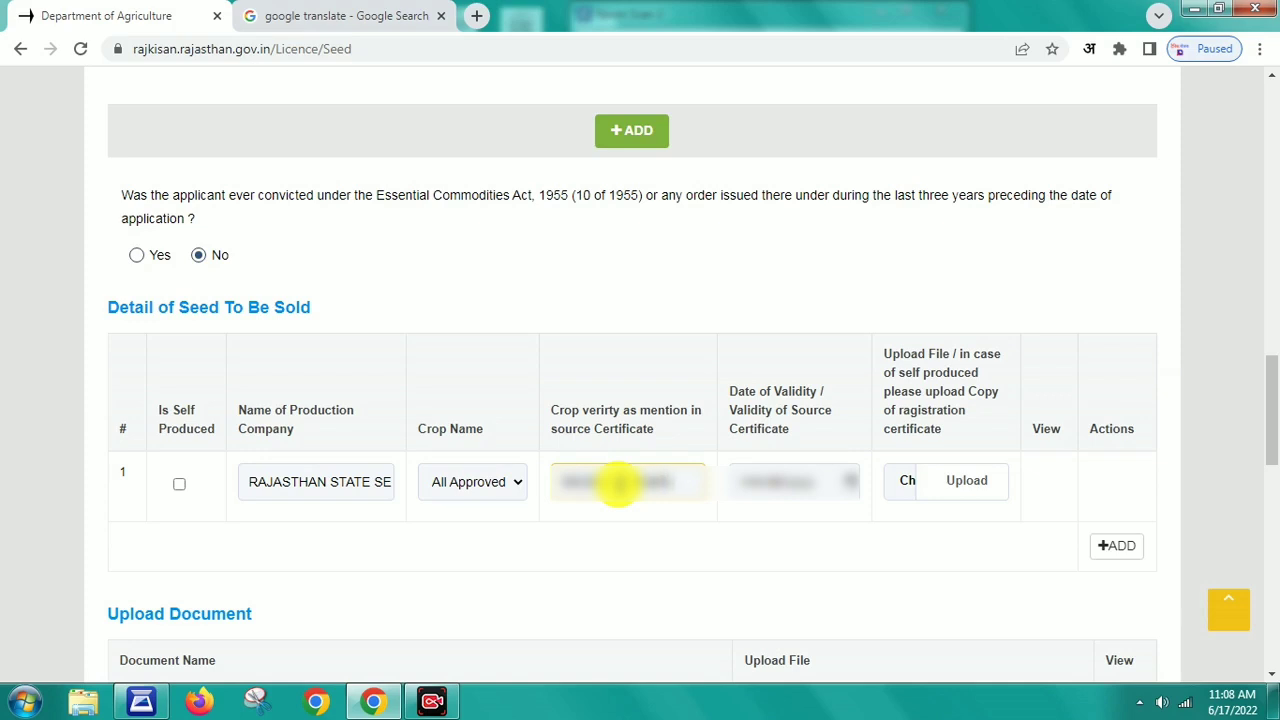
pyautogui.click(743, 487)
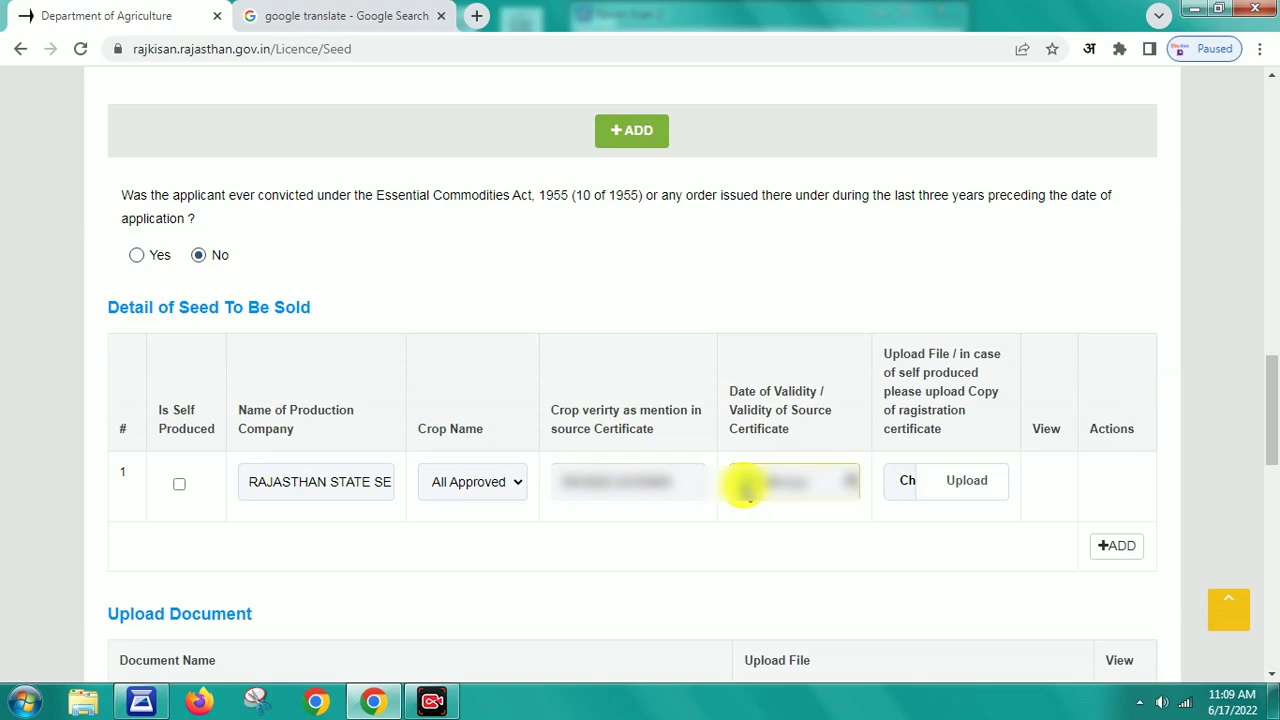
pyautogui.write('3')
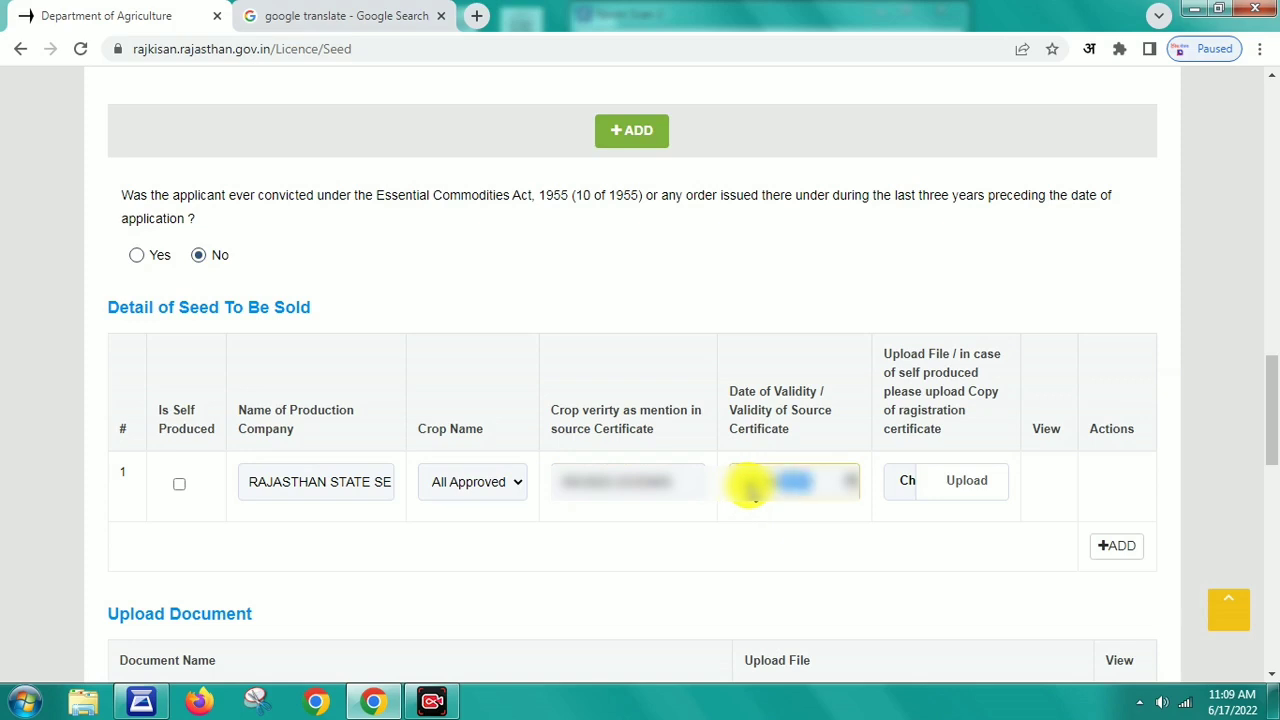
pyautogui.click(810, 522)
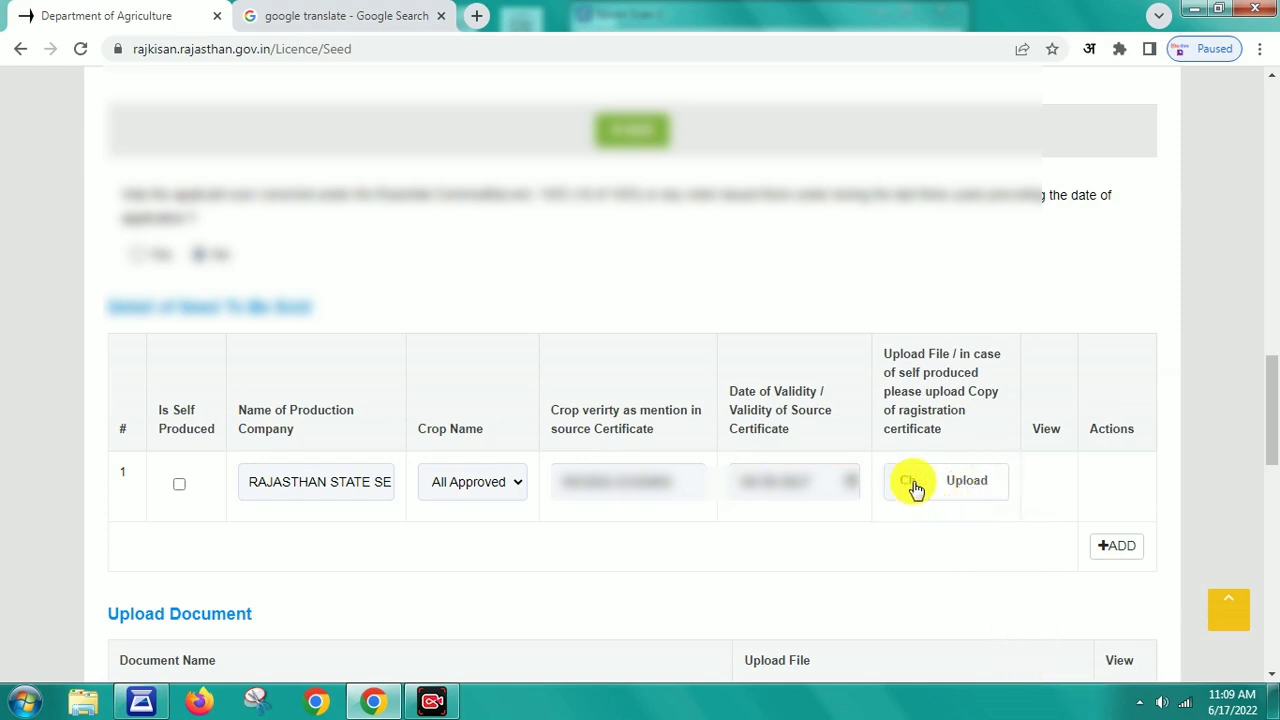
# Upload the file PC as the certificate in the seed details row and preview the uploaded document
pyautogui.click(977, 488)
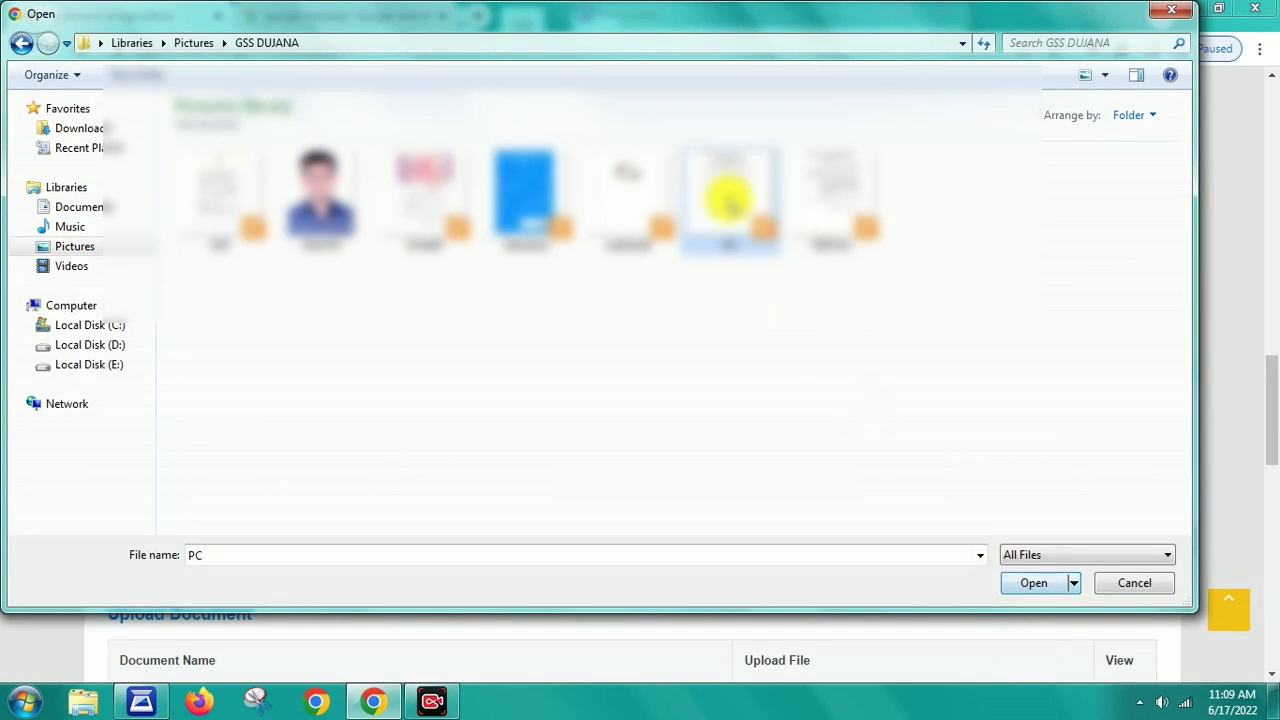
pyautogui.click(1038, 585)
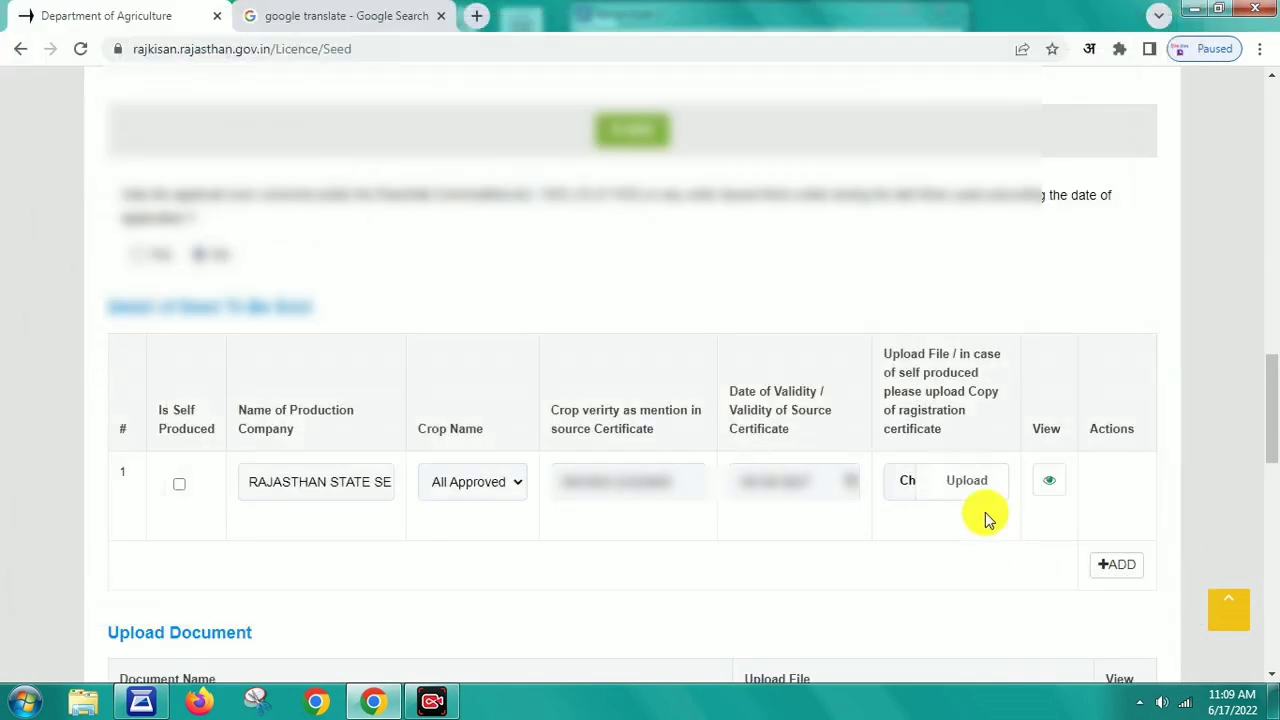
pyautogui.click(1045, 482)
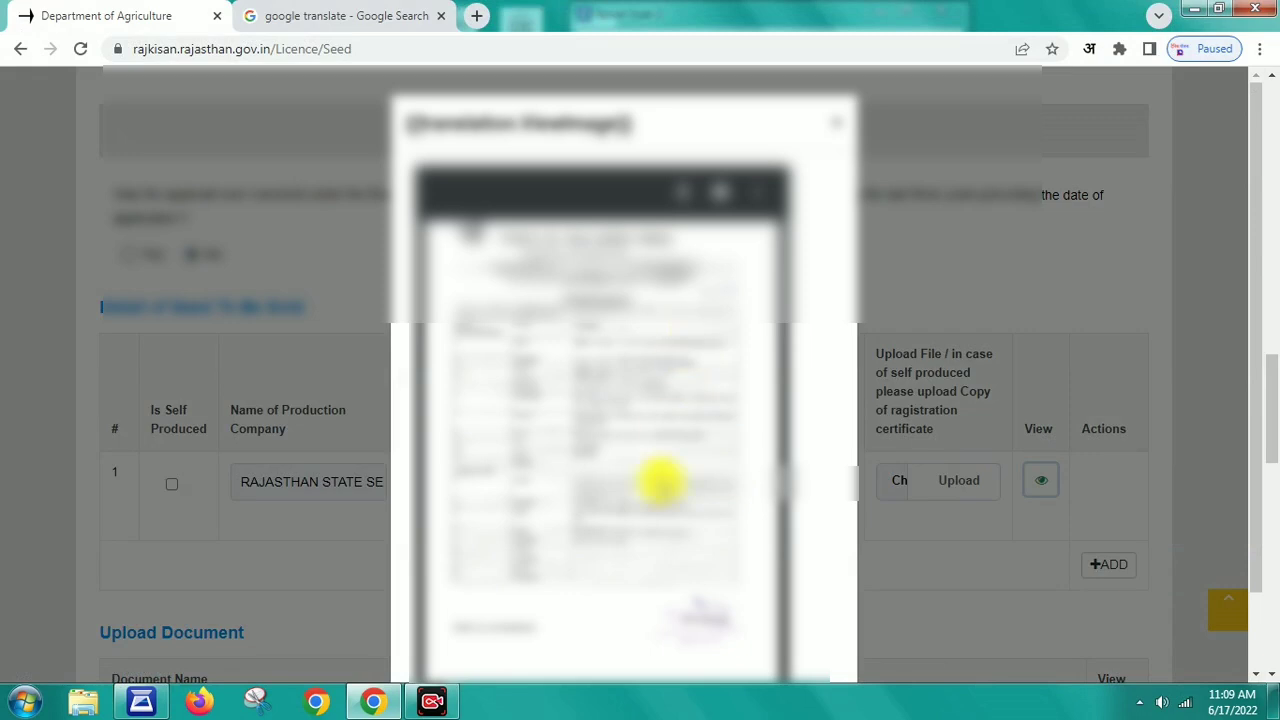
pyautogui.click(834, 125)
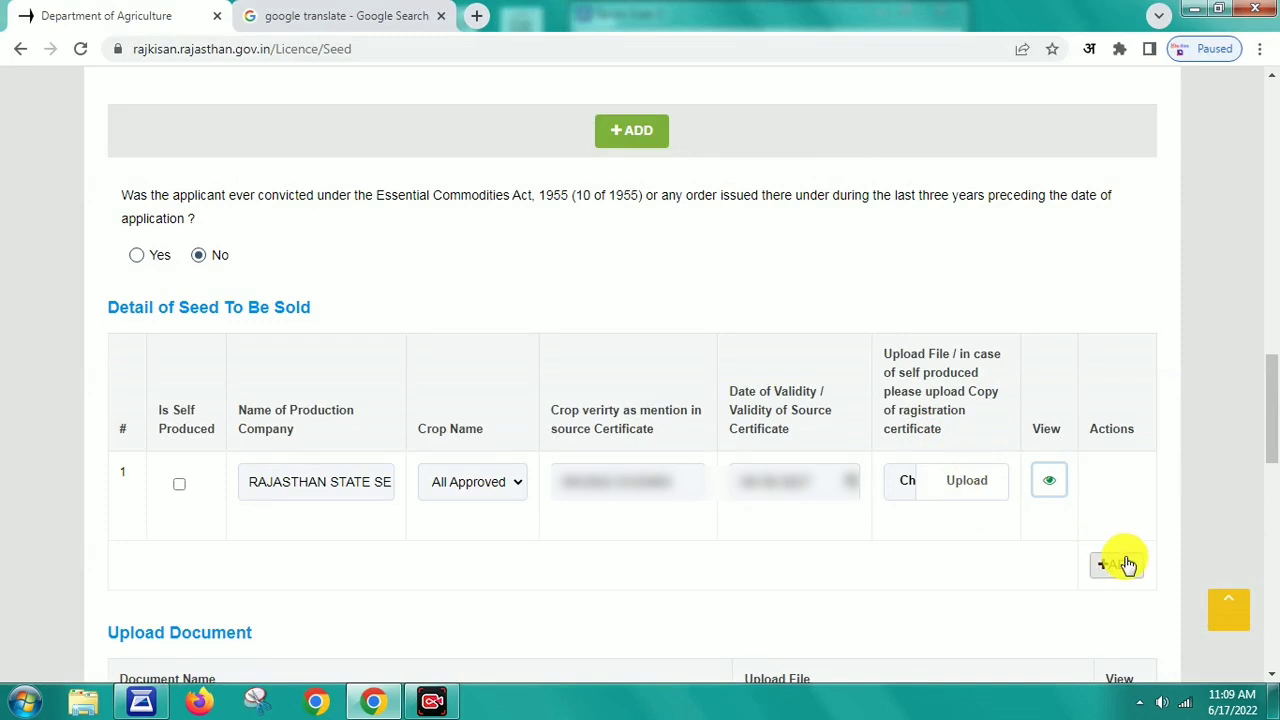
pyautogui.click(1062, 555)
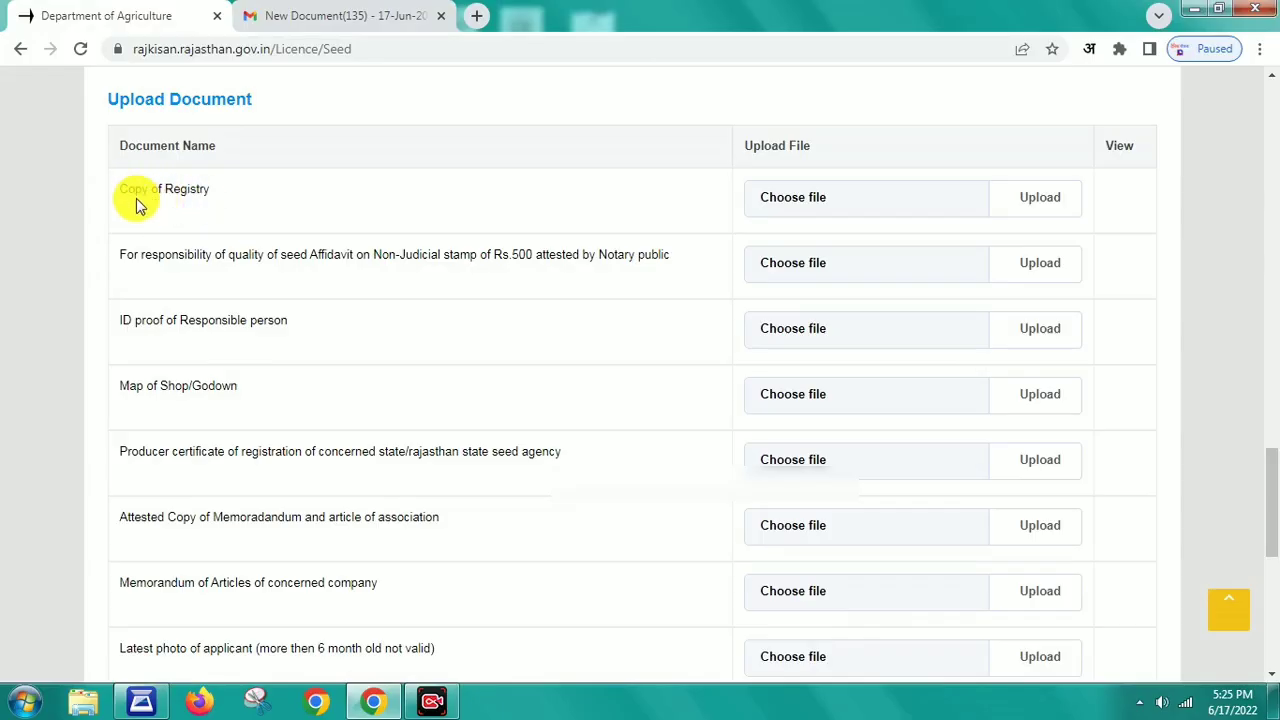
# Upload the file REGISTY as the Copy of Registry and look through its preview
pyautogui.click(810, 199)
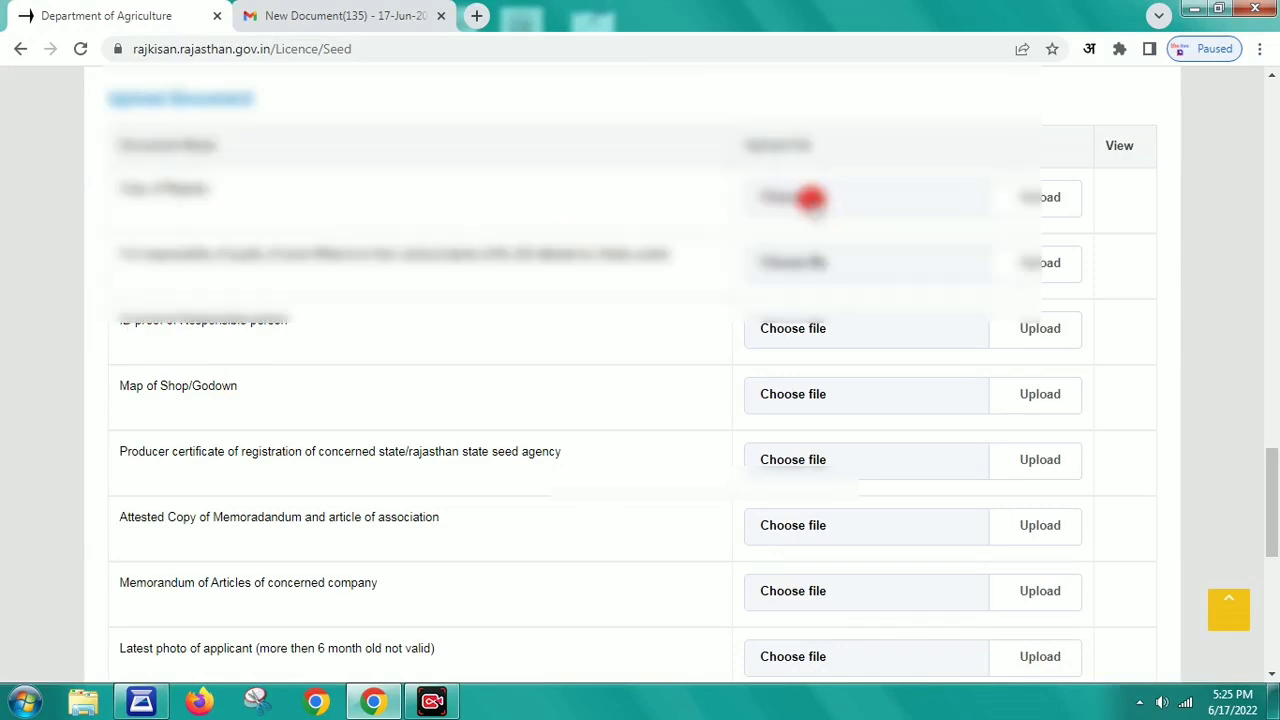
pyautogui.click(933, 197)
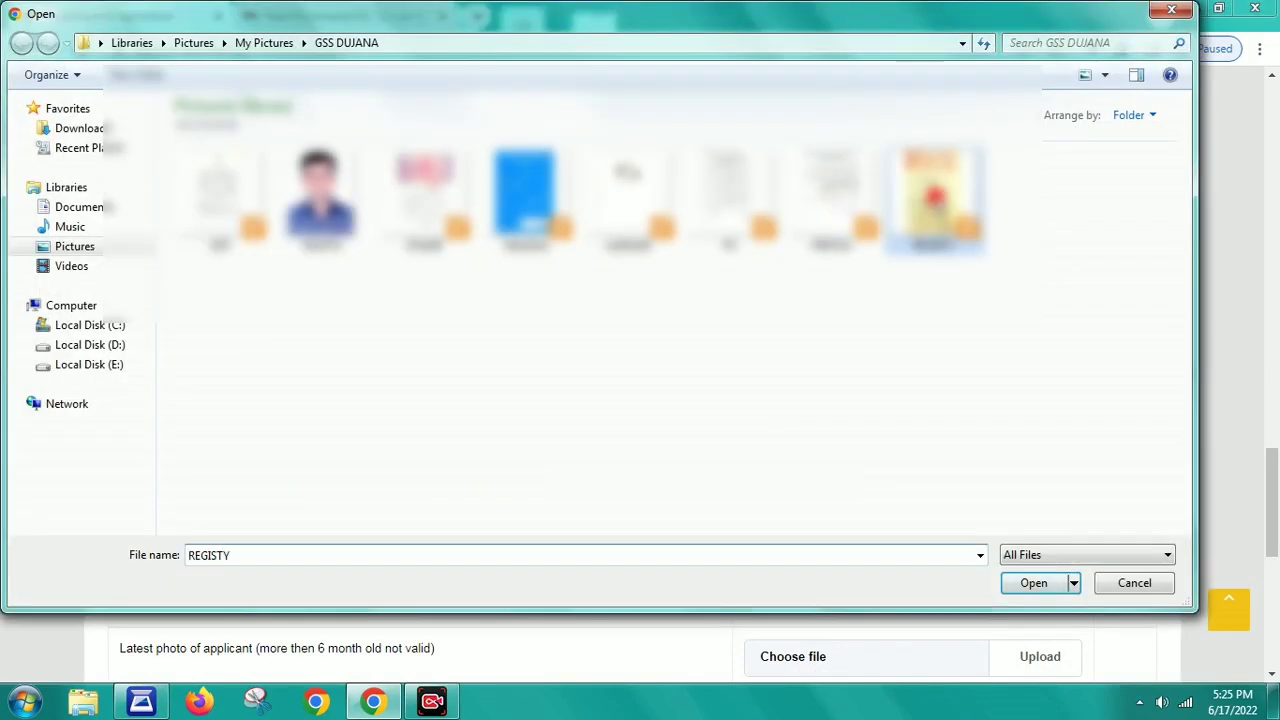
pyautogui.click(1040, 587)
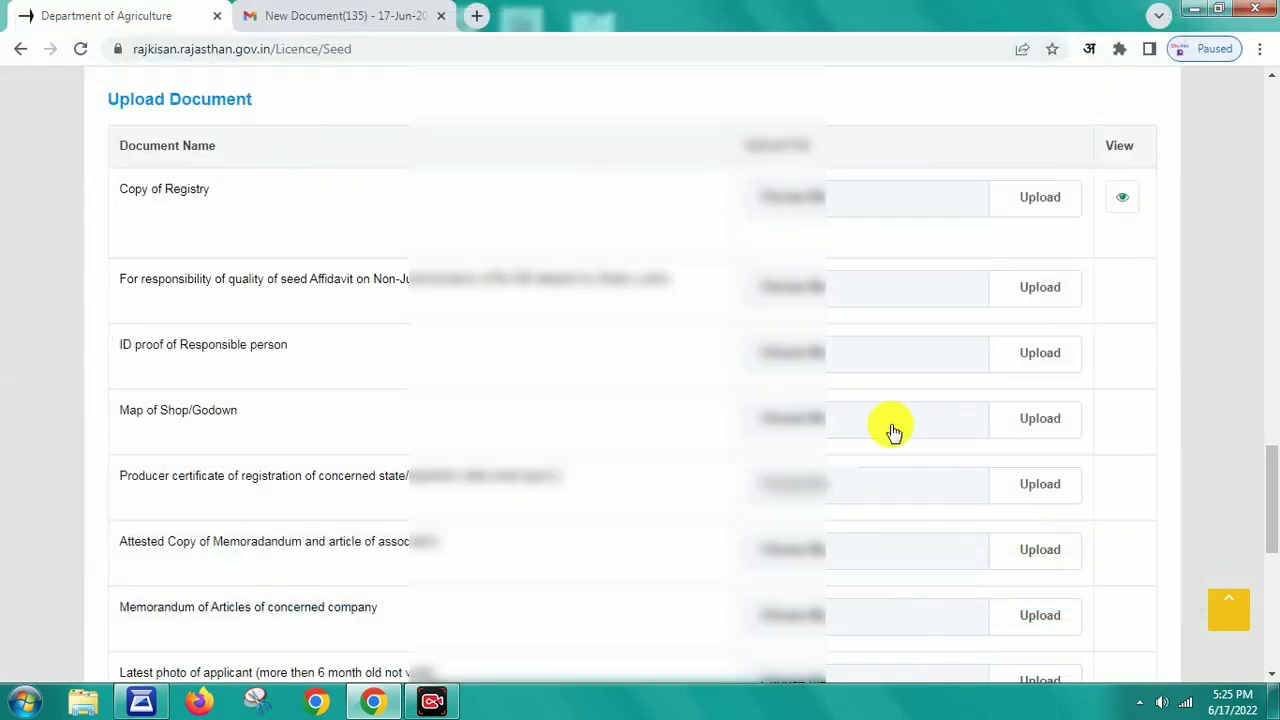
pyautogui.click(1126, 200)
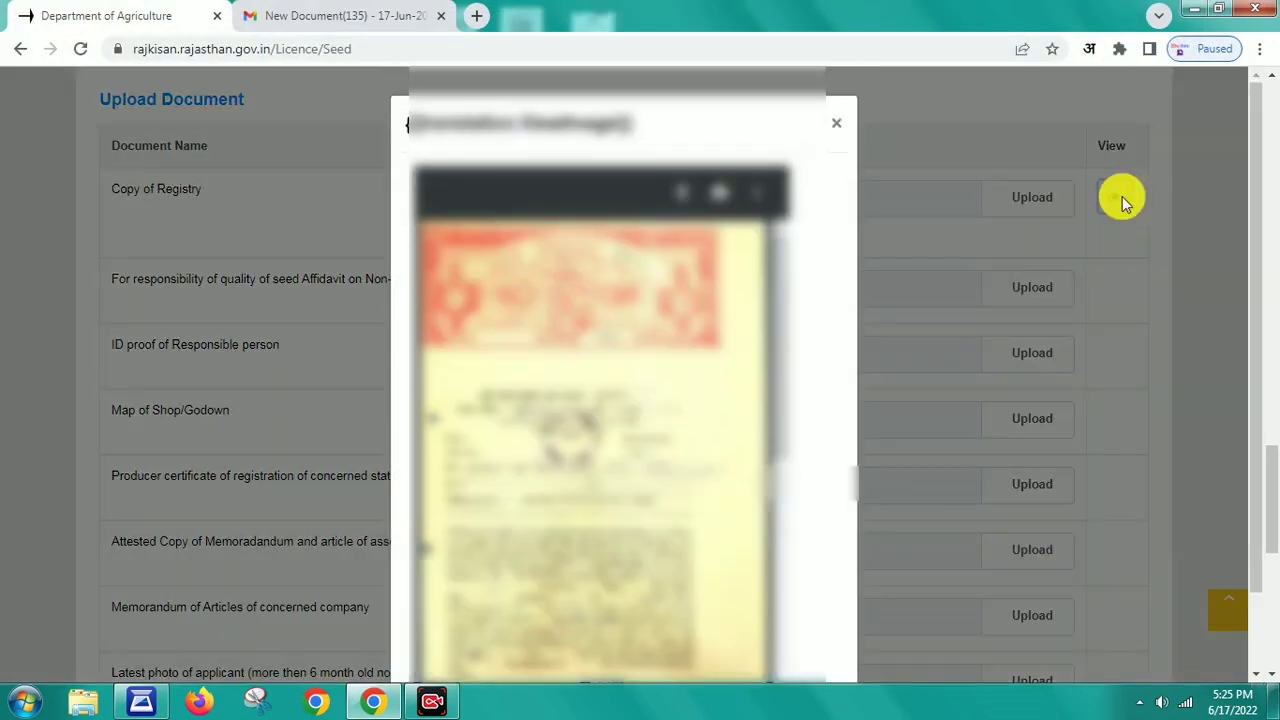
pyautogui.moveTo(777, 306); pyautogui.dragTo(767, 578)
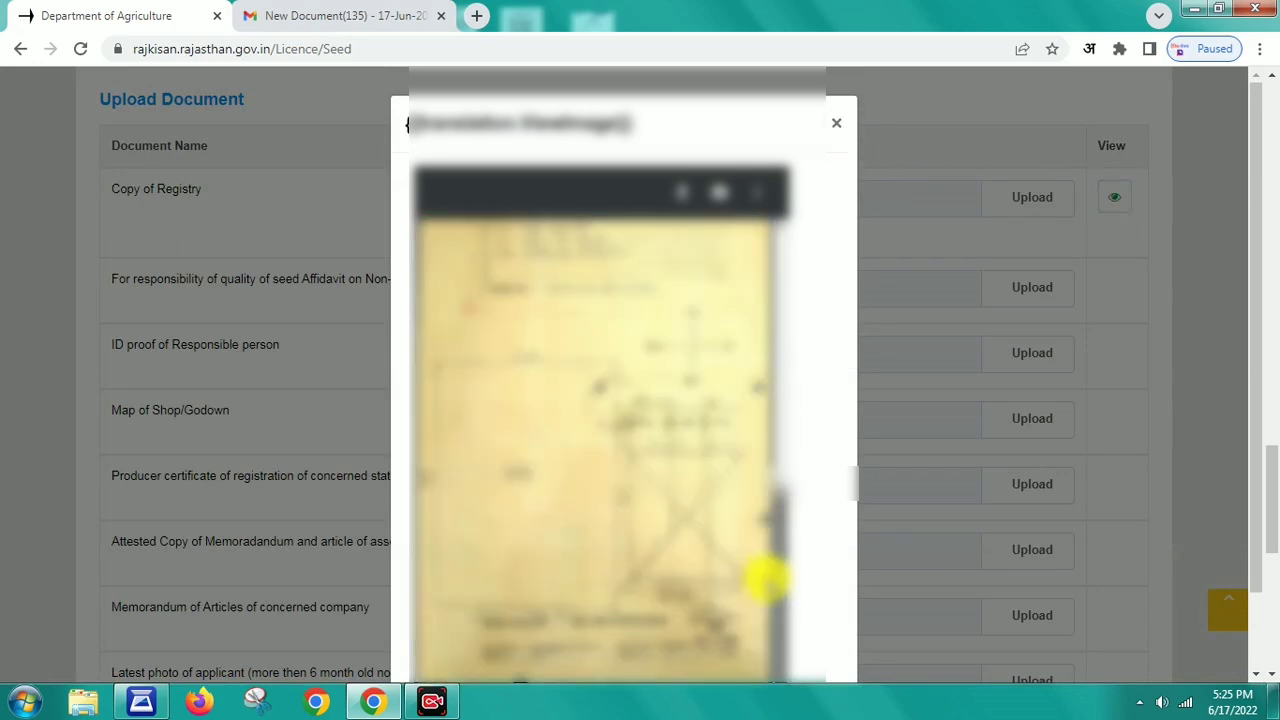
pyautogui.click(837, 124)
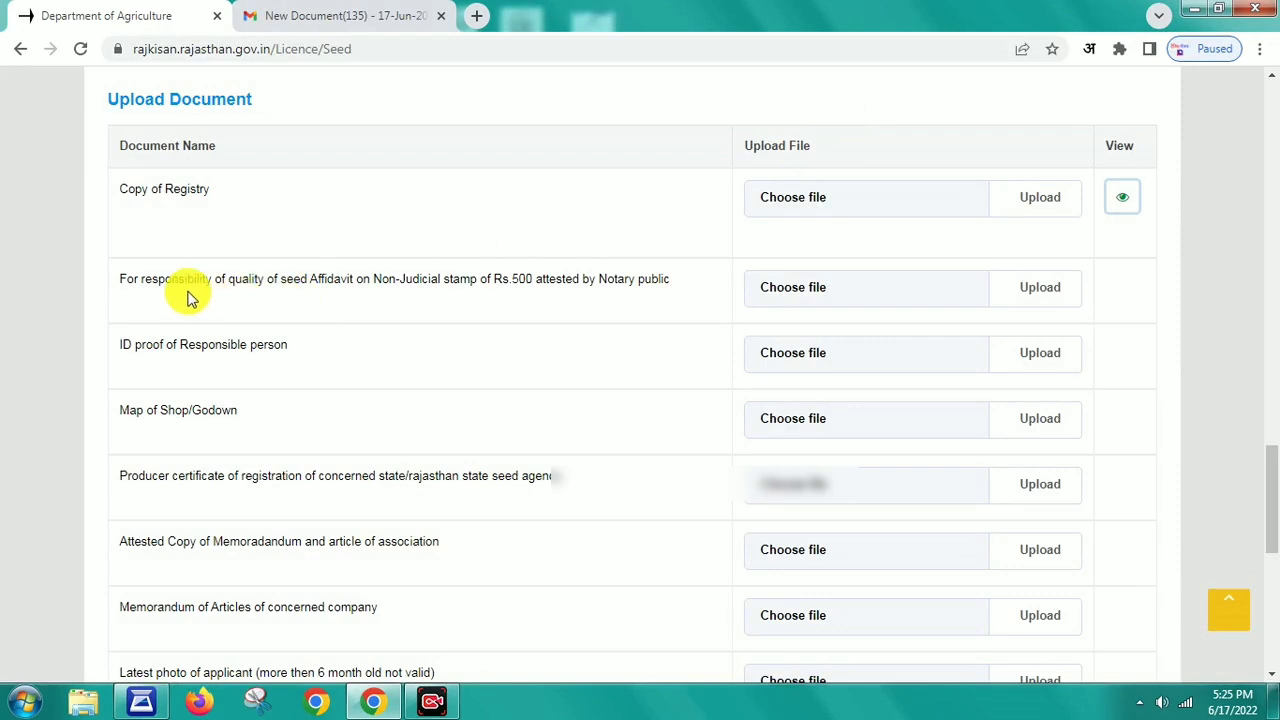
# Upload the stamp-paper scan as the notarised Rs.500 Affidavit for responsibility of seed quality and look through its preview
pyautogui.click(805, 290)
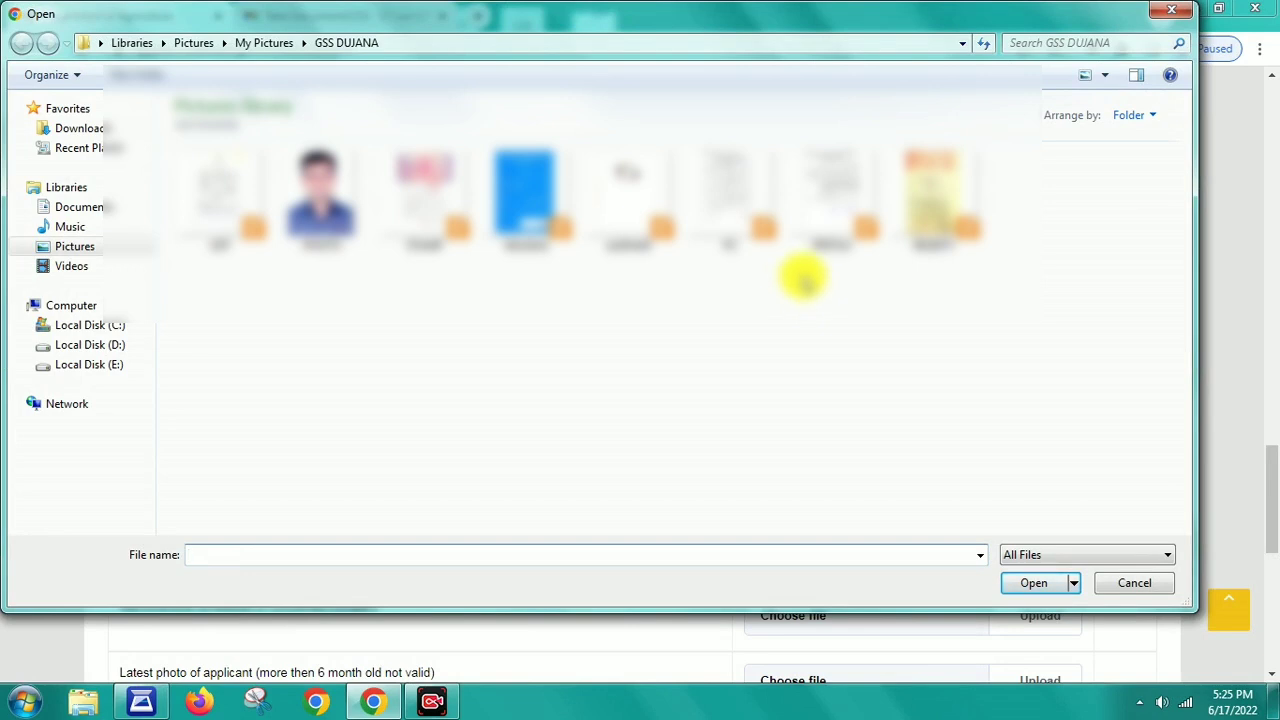
pyautogui.click(410, 207)
pyautogui.doubleClick(408, 209)
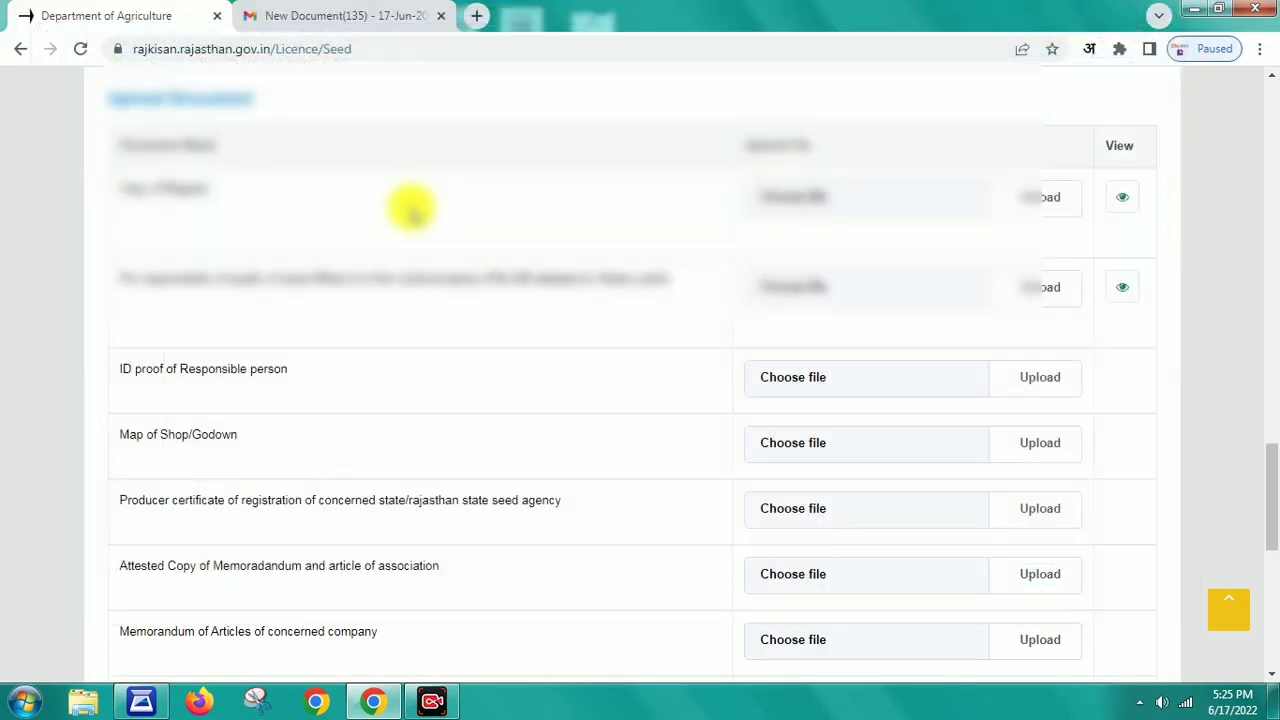
pyautogui.click(1122, 289)
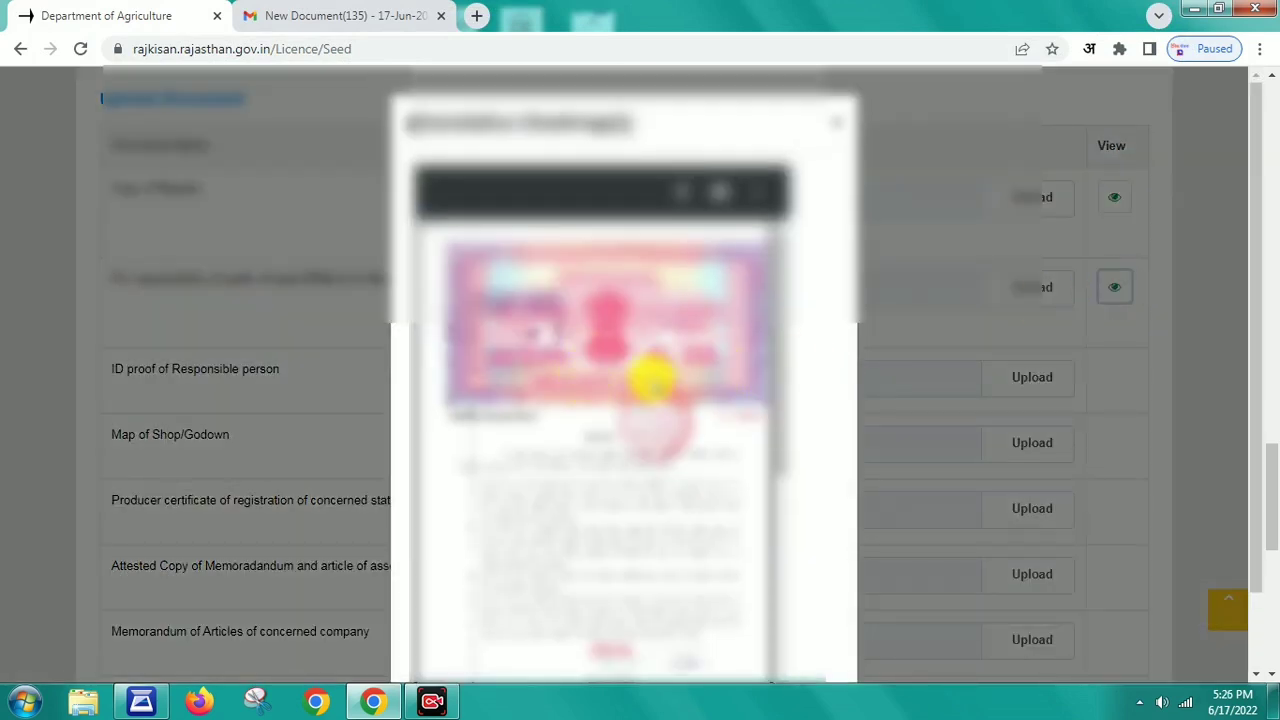
pyautogui.moveTo(771, 343); pyautogui.dragTo(771, 586)
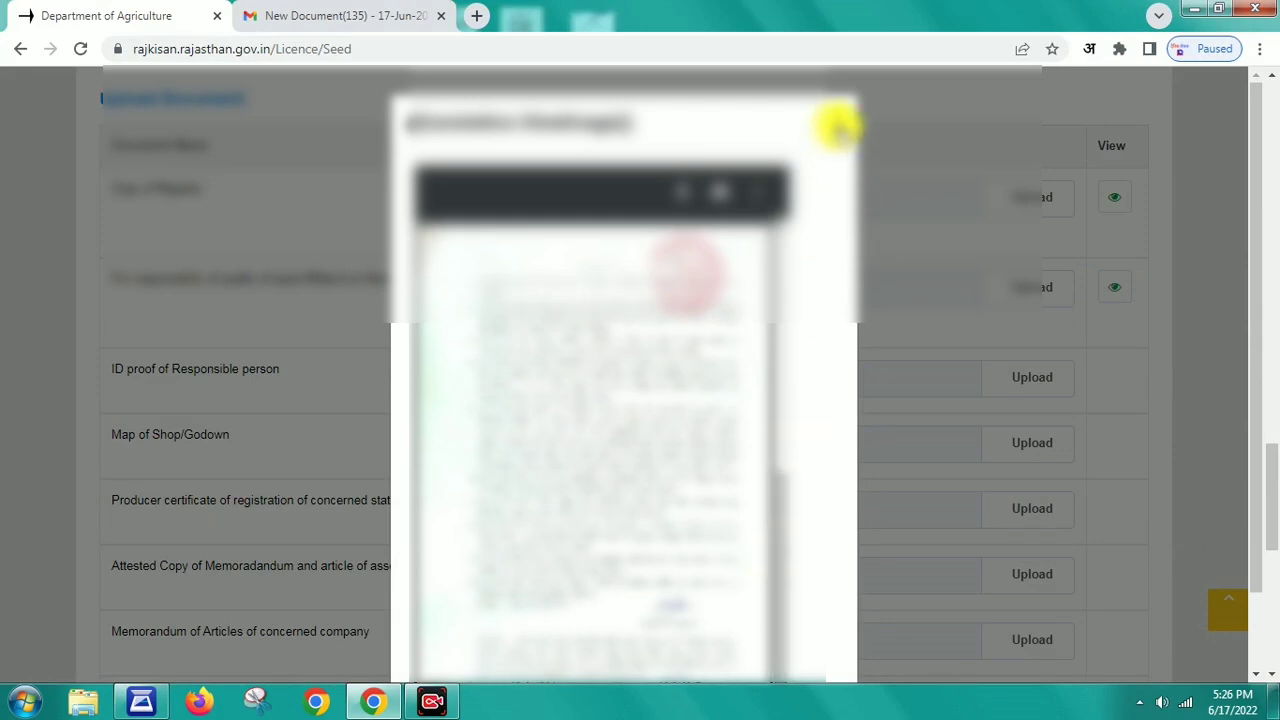
pyautogui.click(838, 125)
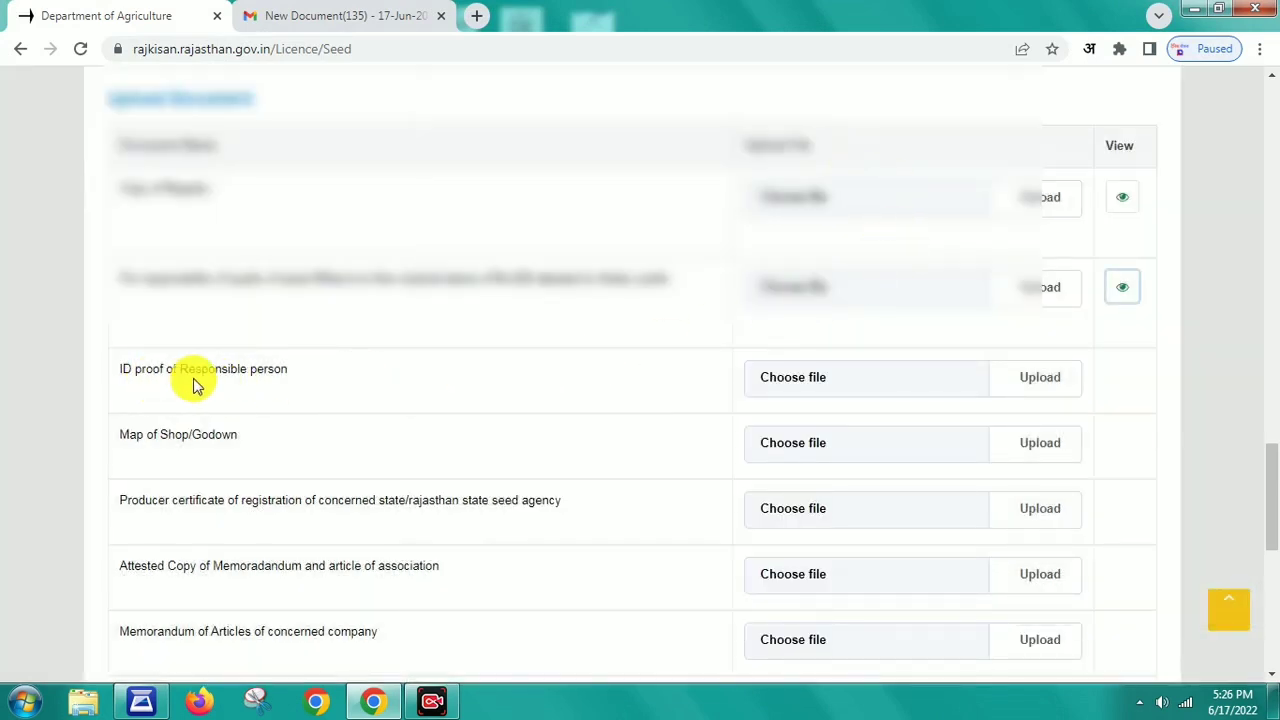
# Upload the file AADHAR as the ID proof of Responsible person and look through its preview
pyautogui.click(808, 387)
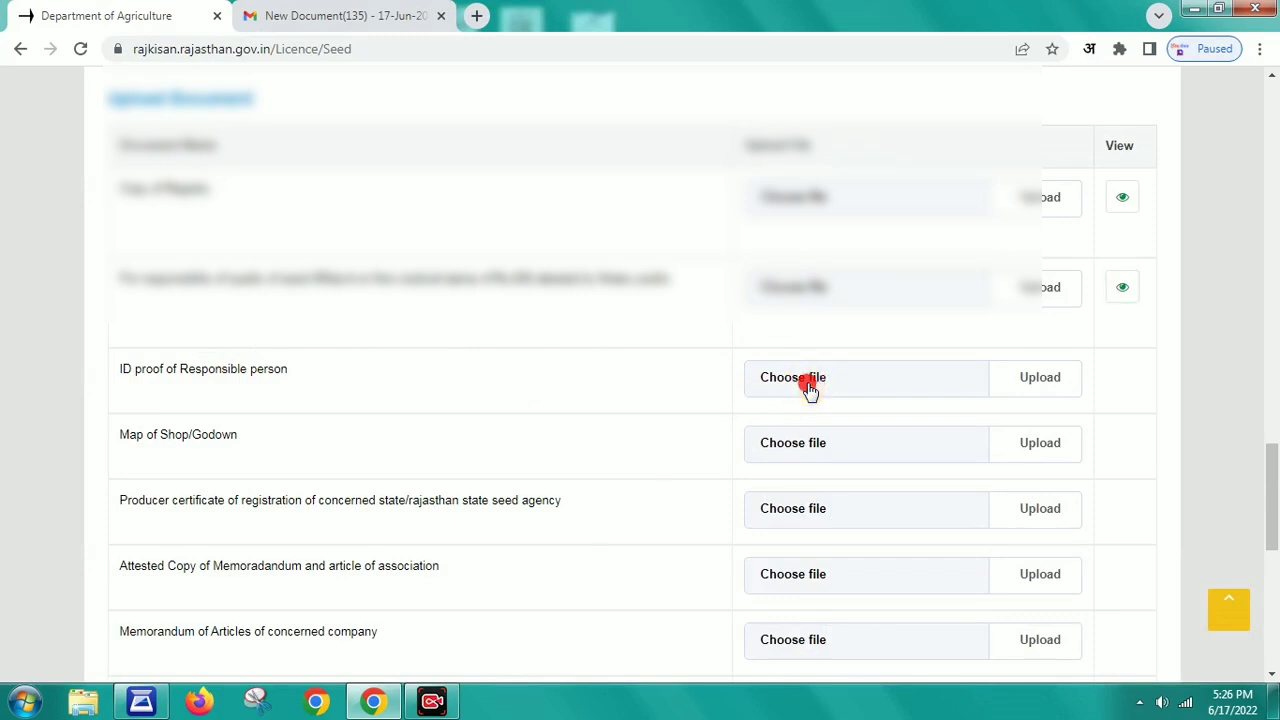
pyautogui.click(612, 205)
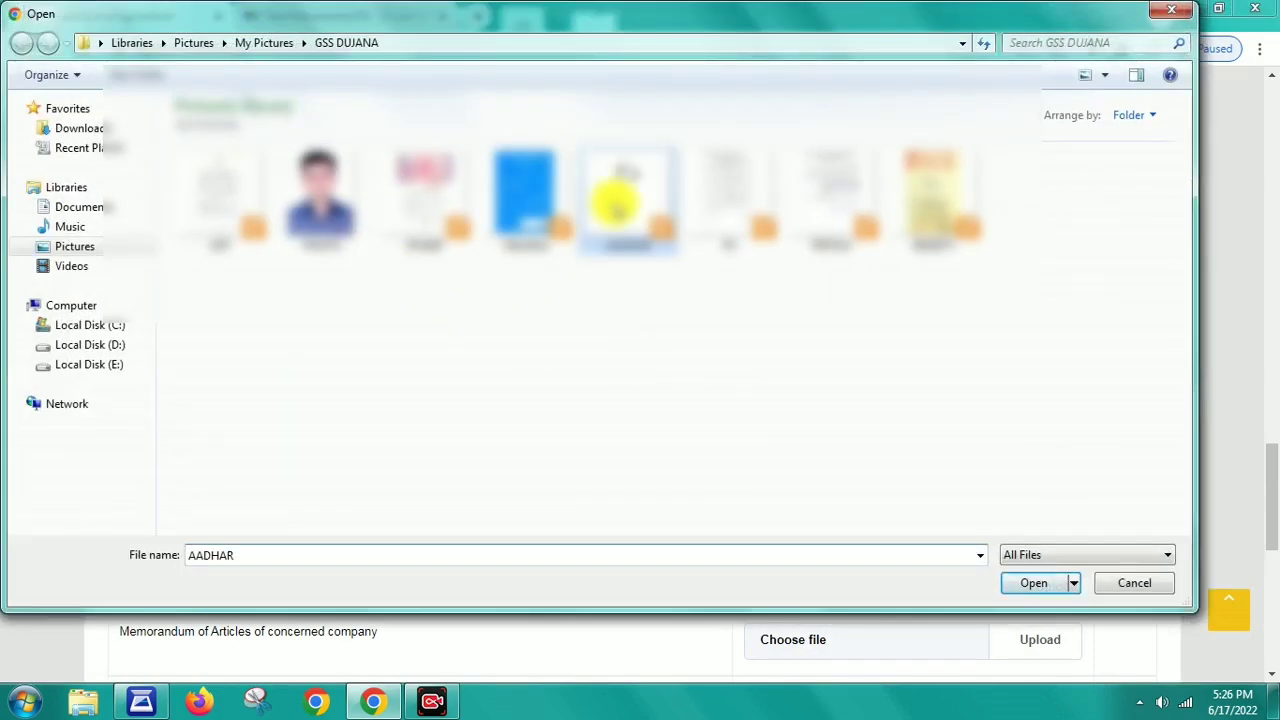
pyautogui.click(1023, 583)
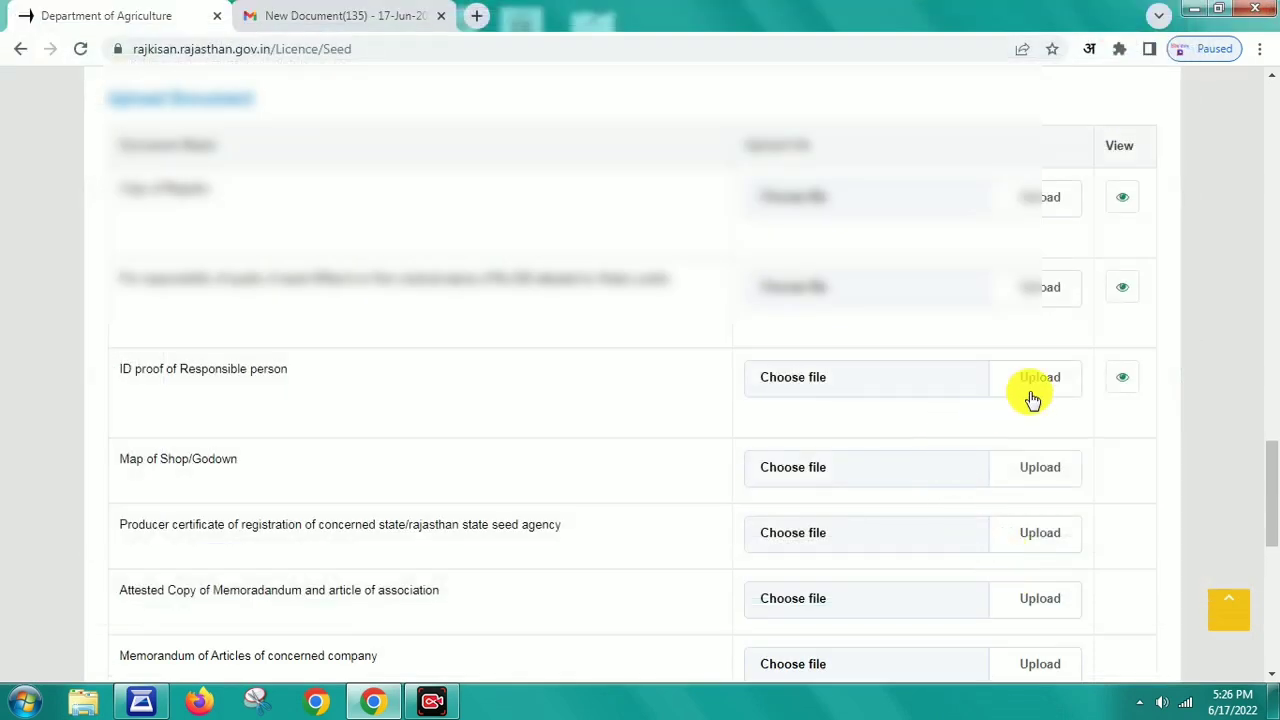
pyautogui.click(1122, 380)
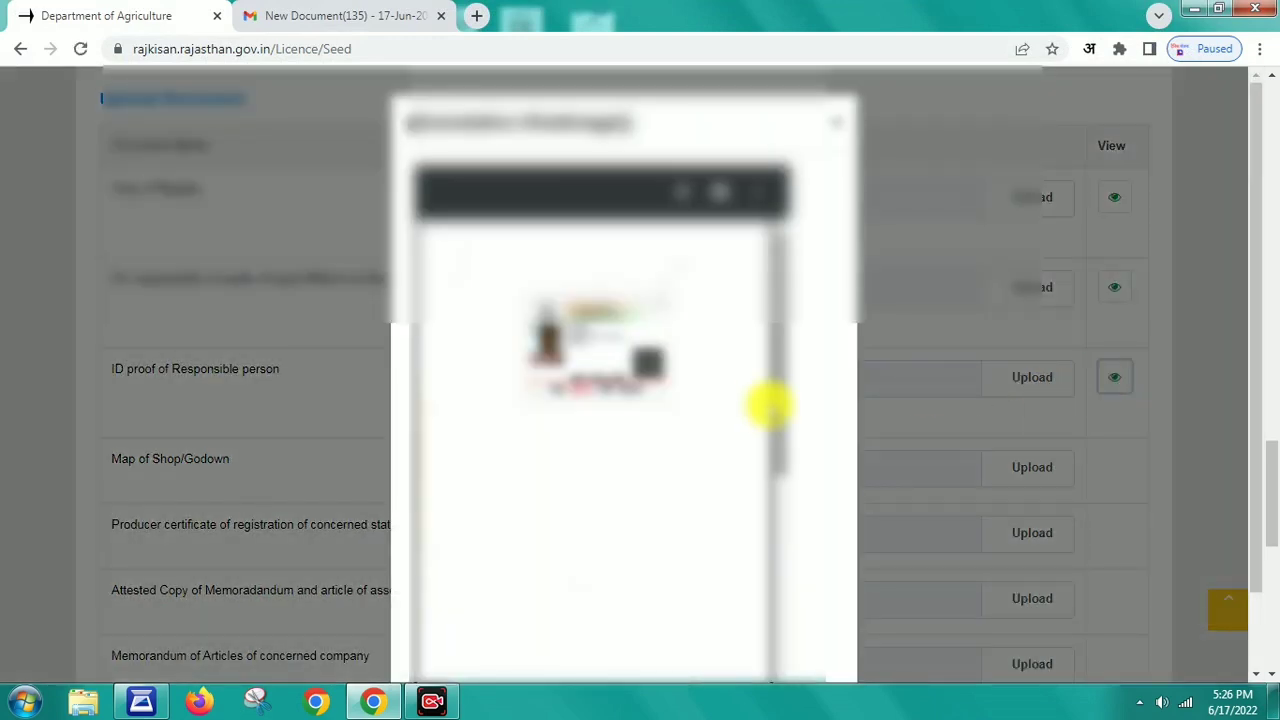
pyautogui.moveTo(777, 380); pyautogui.dragTo(778, 563)
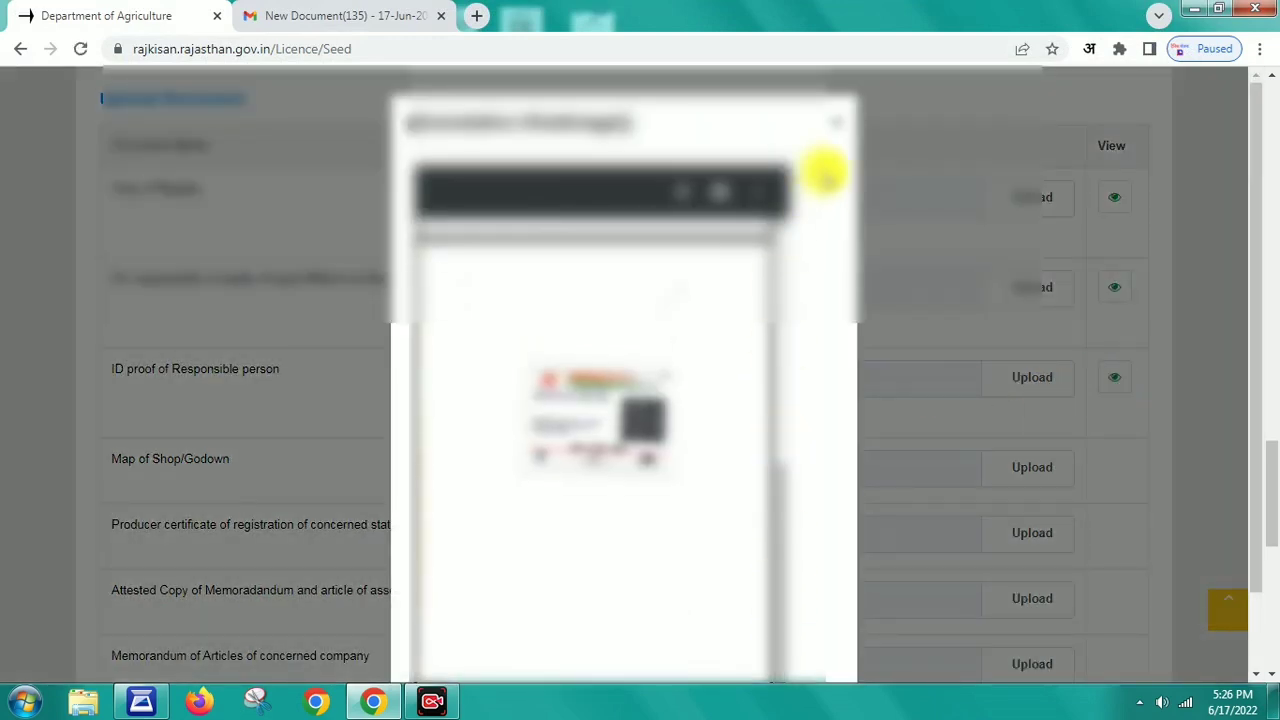
pyautogui.click(834, 122)
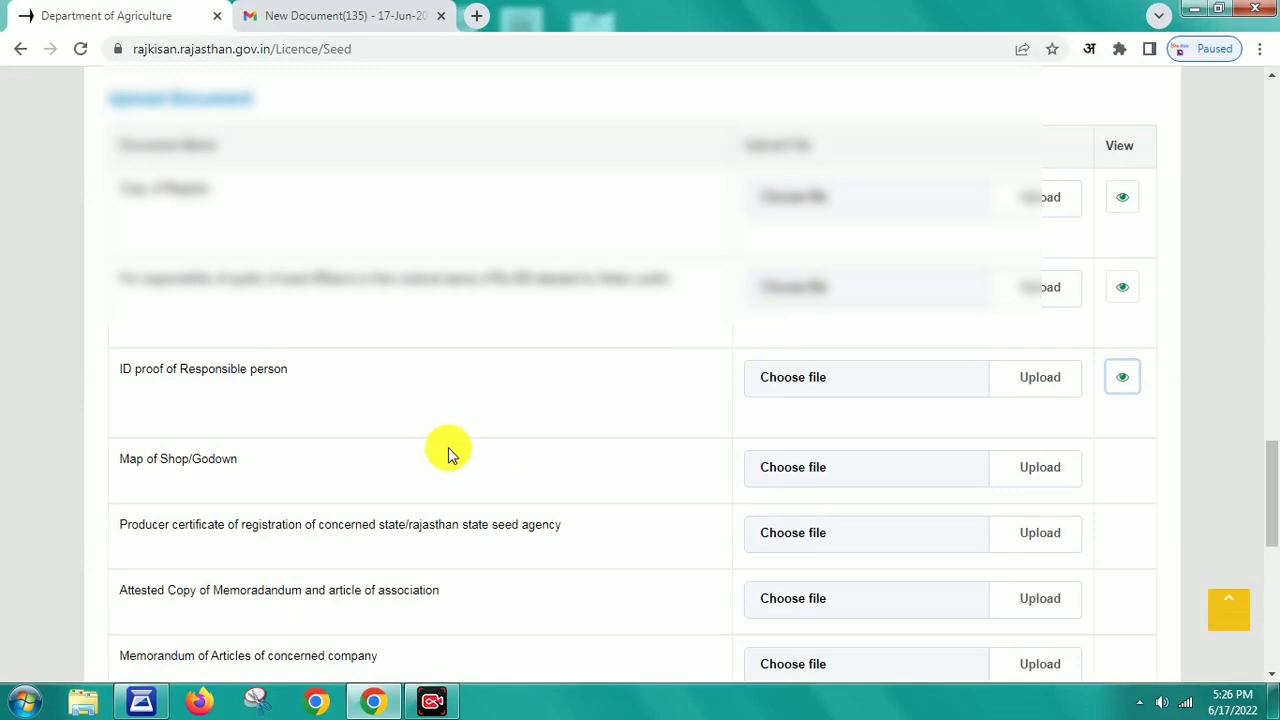
# Upload the blue site plan image as the Map of Shop/Godown and preview the uploaded document
pyautogui.click(805, 469)
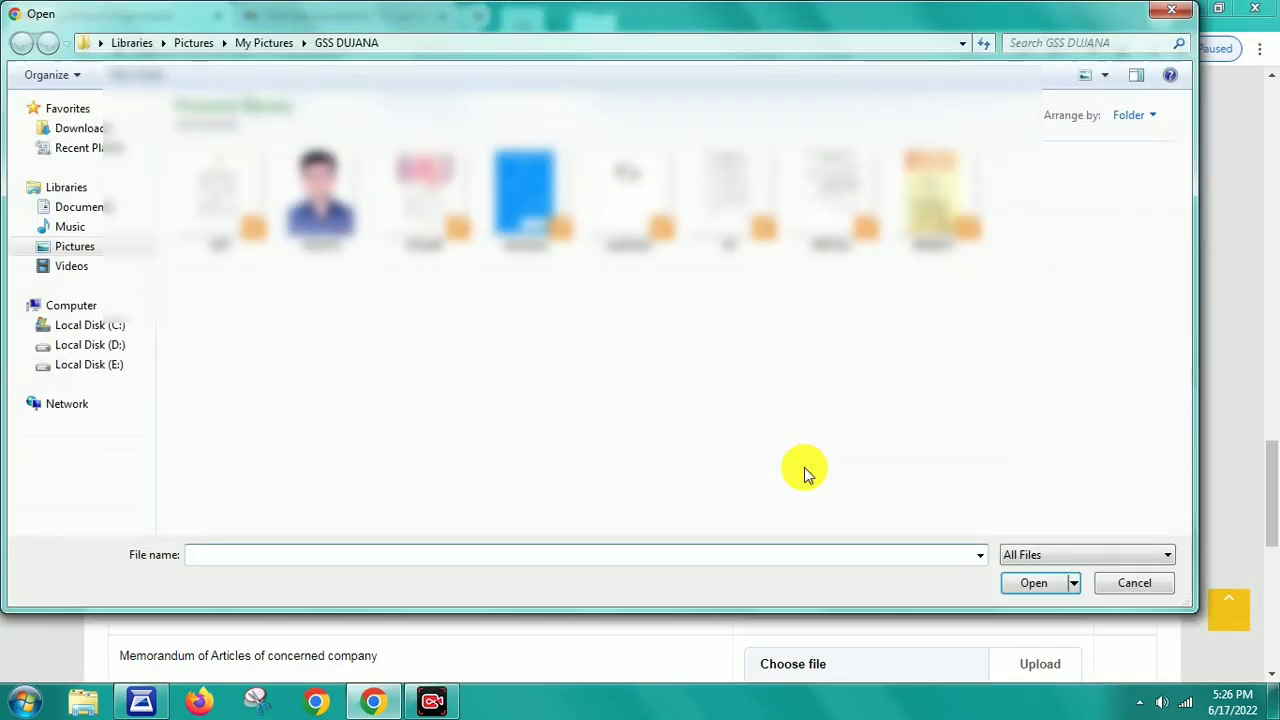
pyautogui.doubleClick(530, 200)
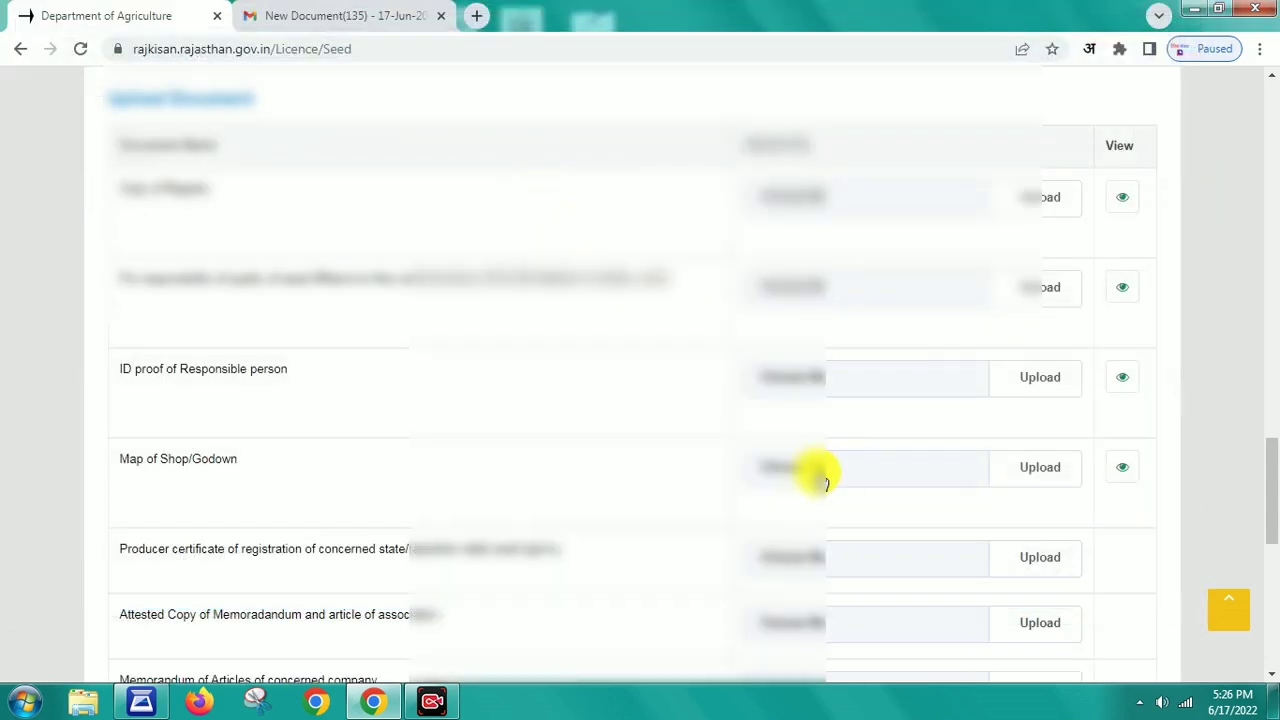
pyautogui.click(1122, 467)
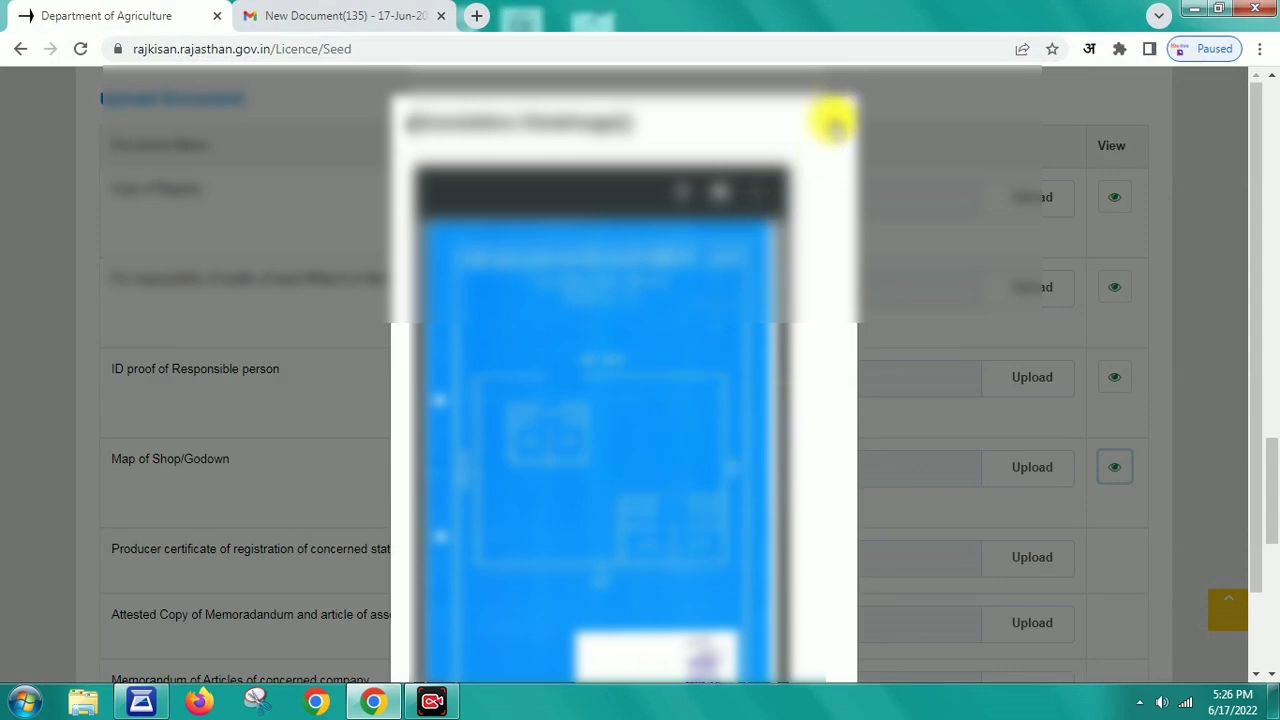
pyautogui.click(831, 122)
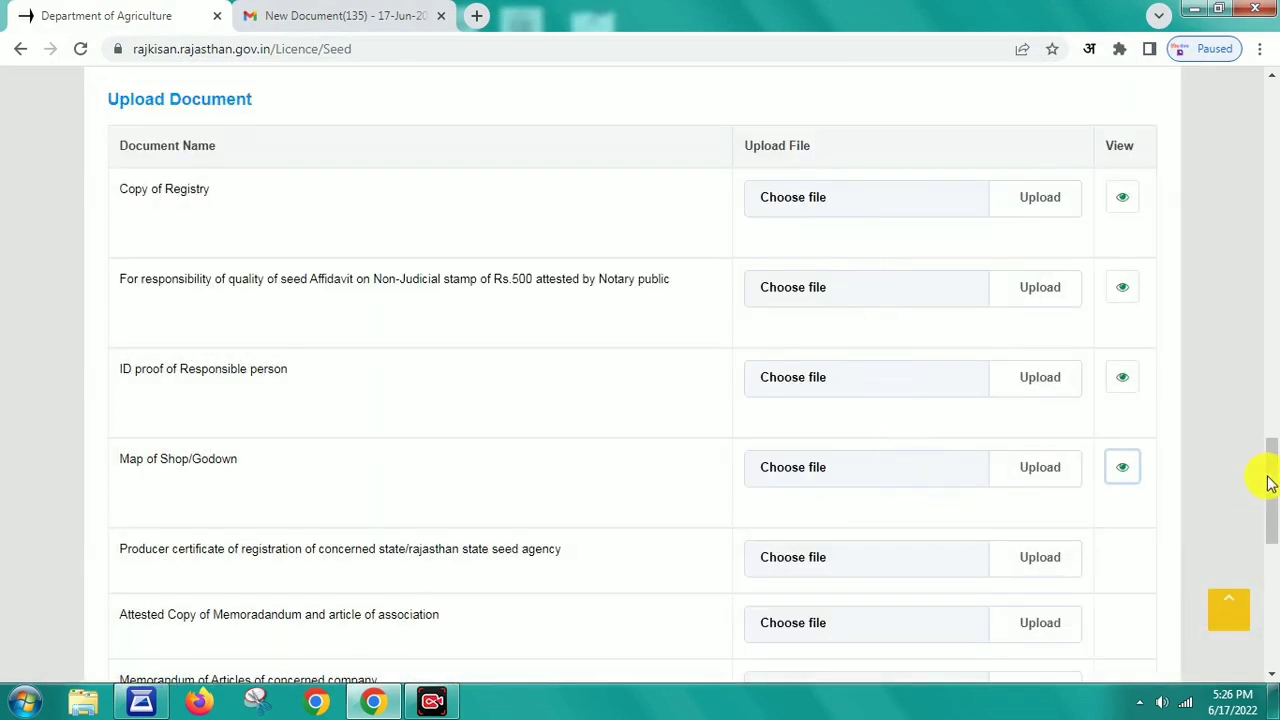
# Upload the file PC as the Producer certificate of registration of the state seed agency and preview it
pyautogui.moveTo(1270, 476); pyautogui.dragTo(1272, 545)
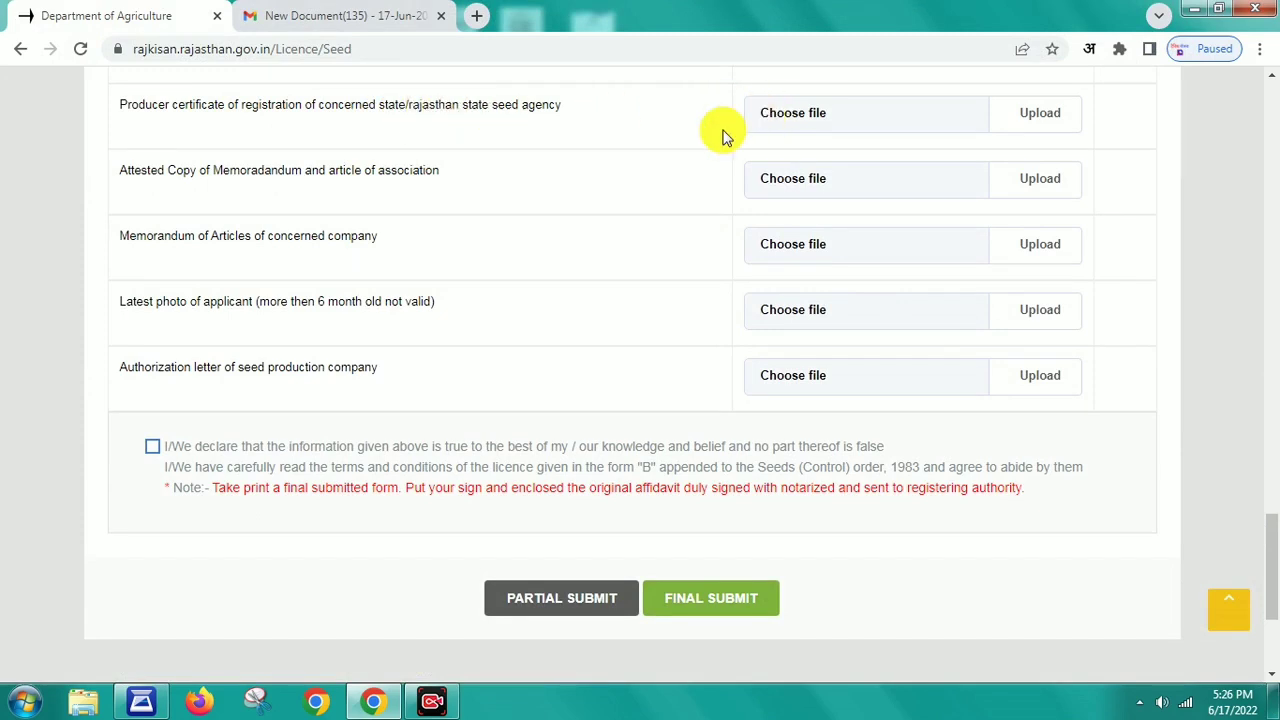
pyautogui.click(786, 118)
pyautogui.doubleClick(728, 212)
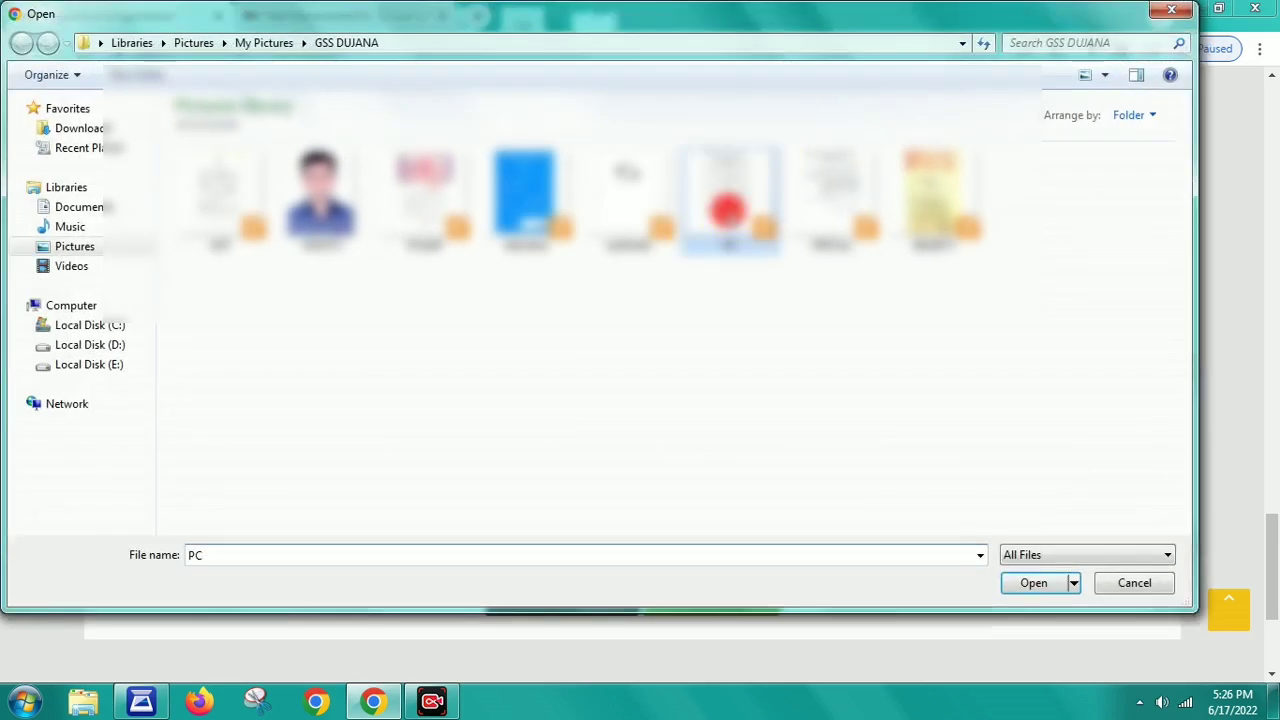
pyautogui.click(1121, 112)
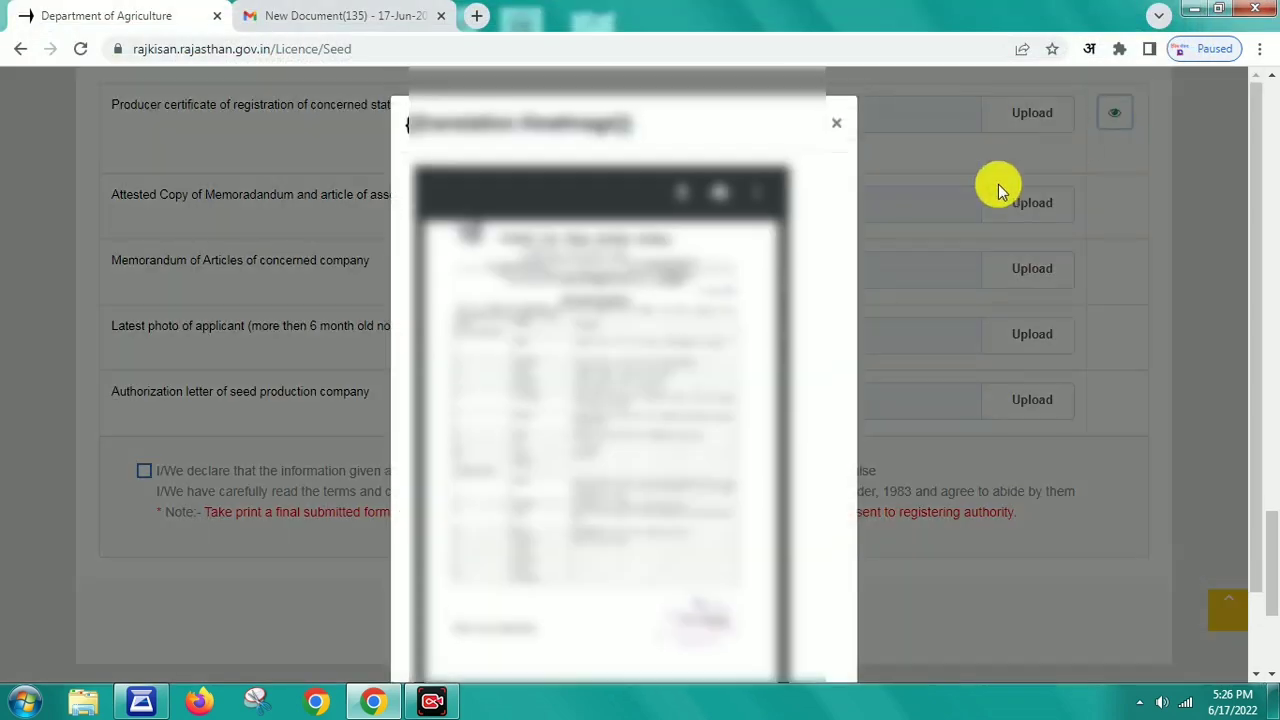
pyautogui.click(836, 127)
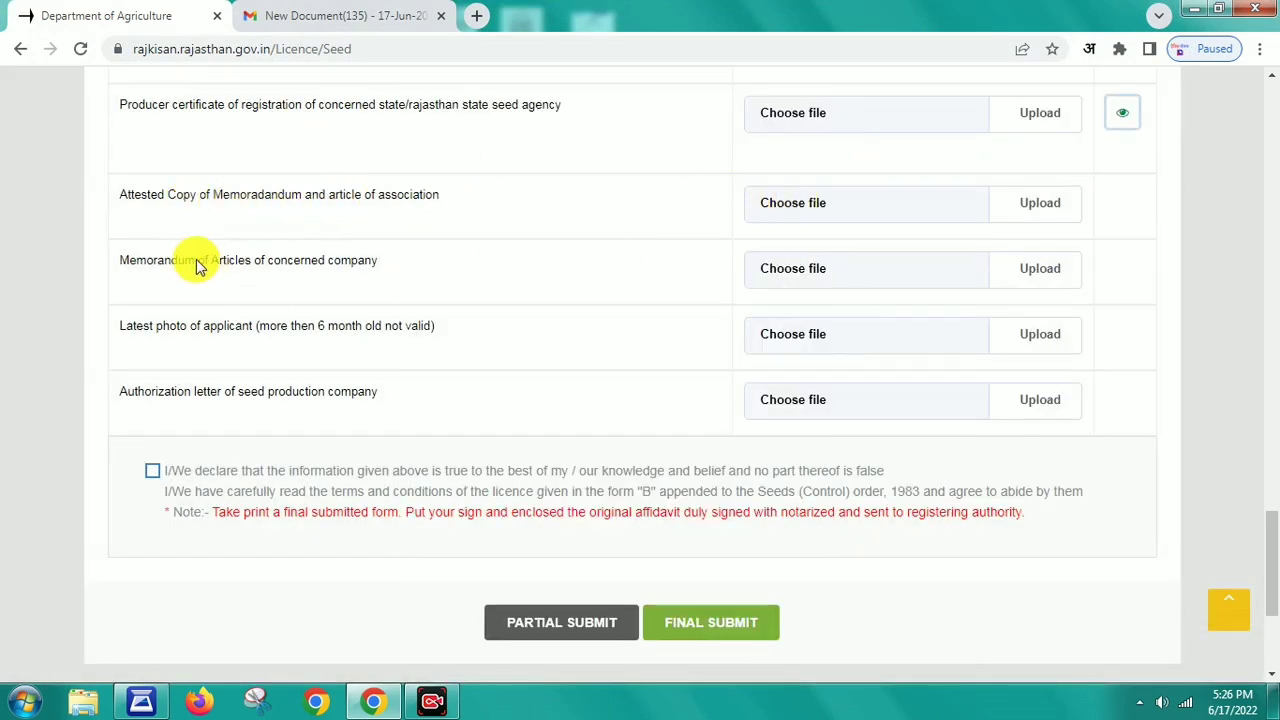
# Upload the file PRSTAV as the Memorandum of Articles of concerned company and preview it
pyautogui.click(772, 268)
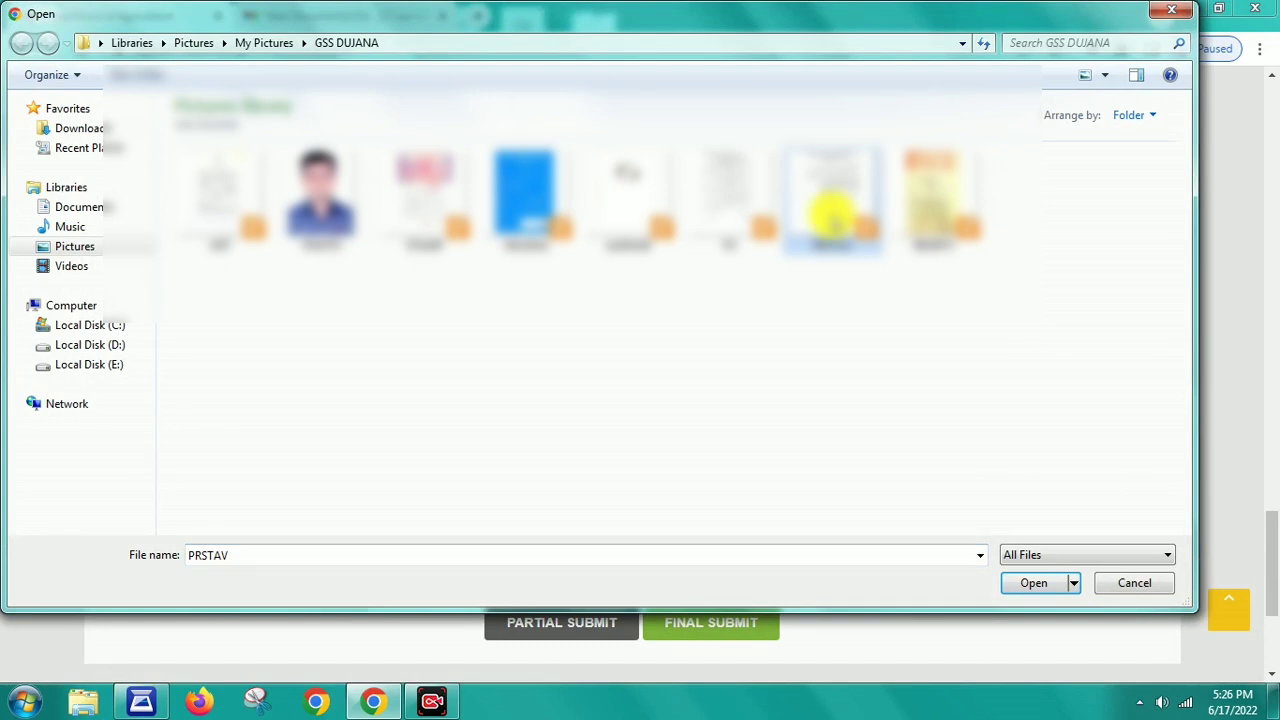
pyautogui.click(1043, 583)
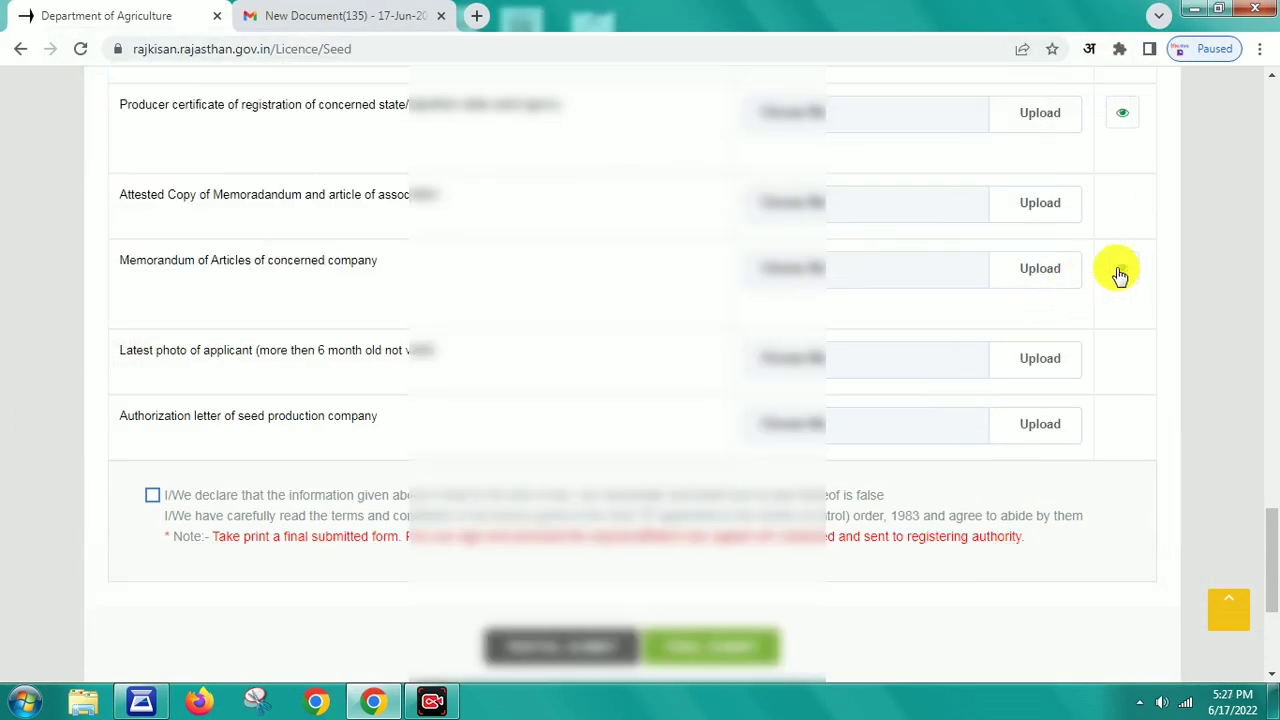
pyautogui.click(1118, 272)
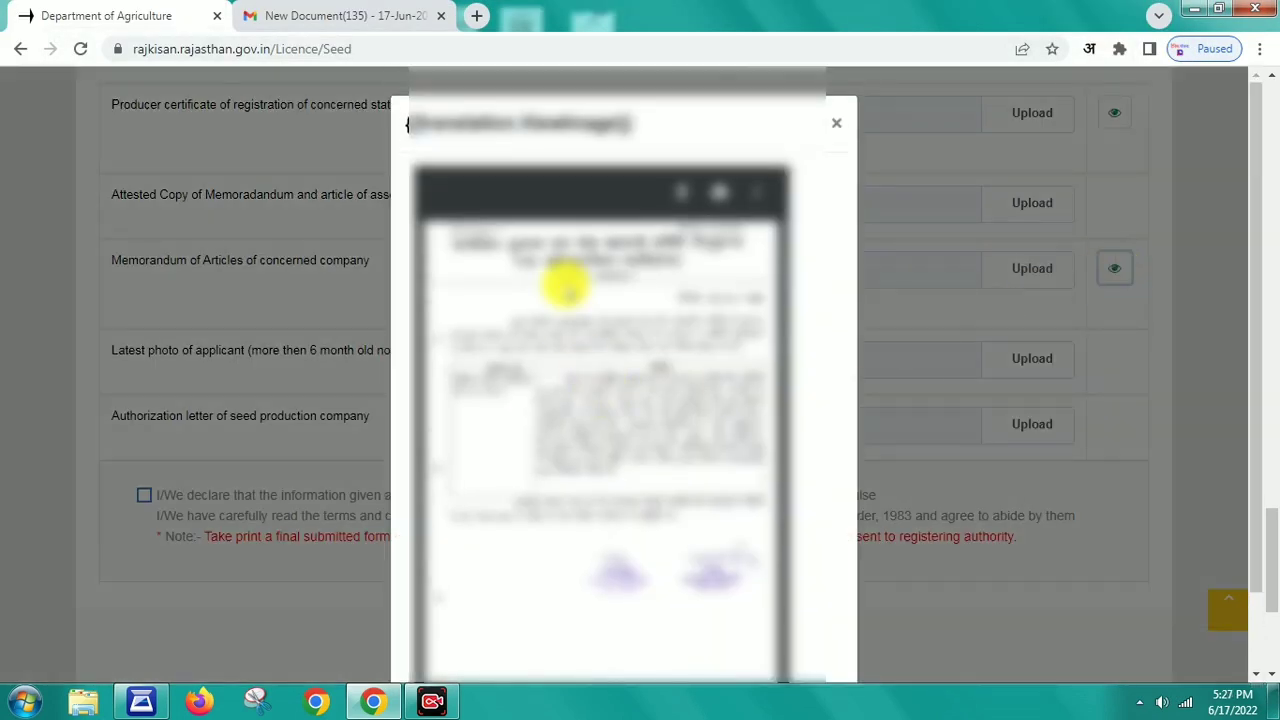
pyautogui.click(834, 124)
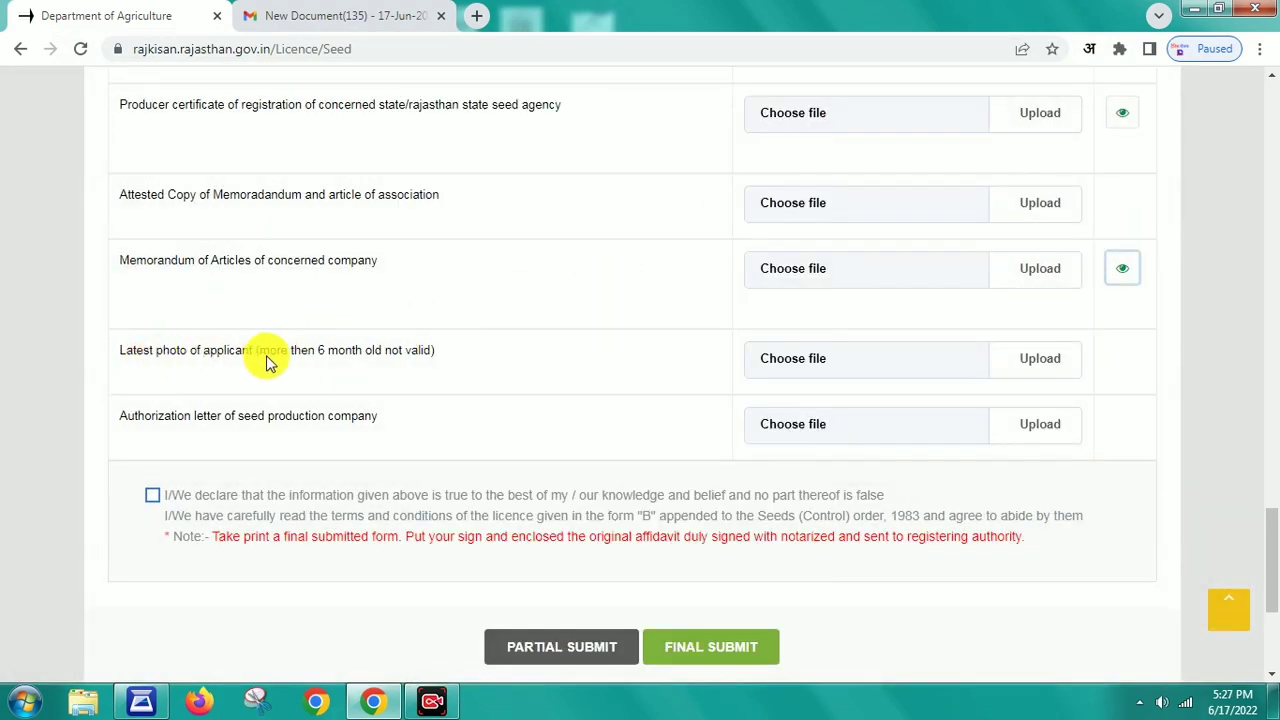
# Upload the portrait picture as the Latest photo of applicant and preview it
pyautogui.click(800, 367)
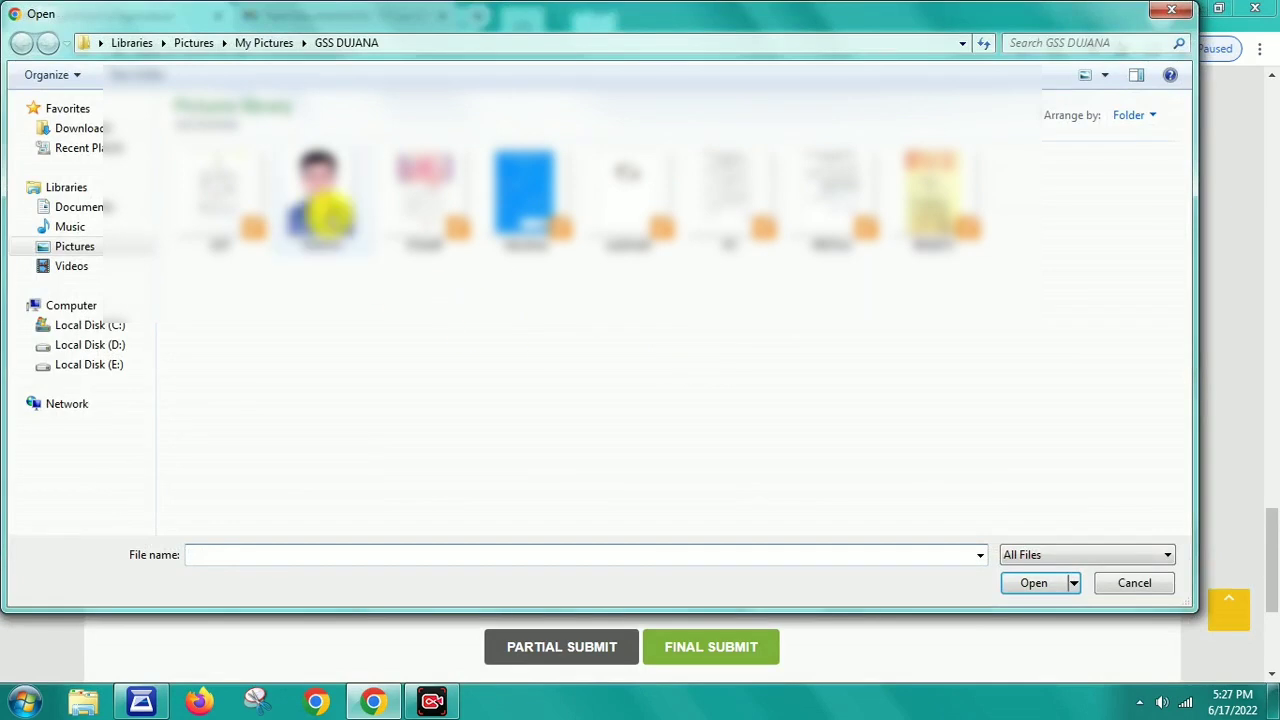
pyautogui.doubleClick(320, 210)
pyautogui.click(1123, 362)
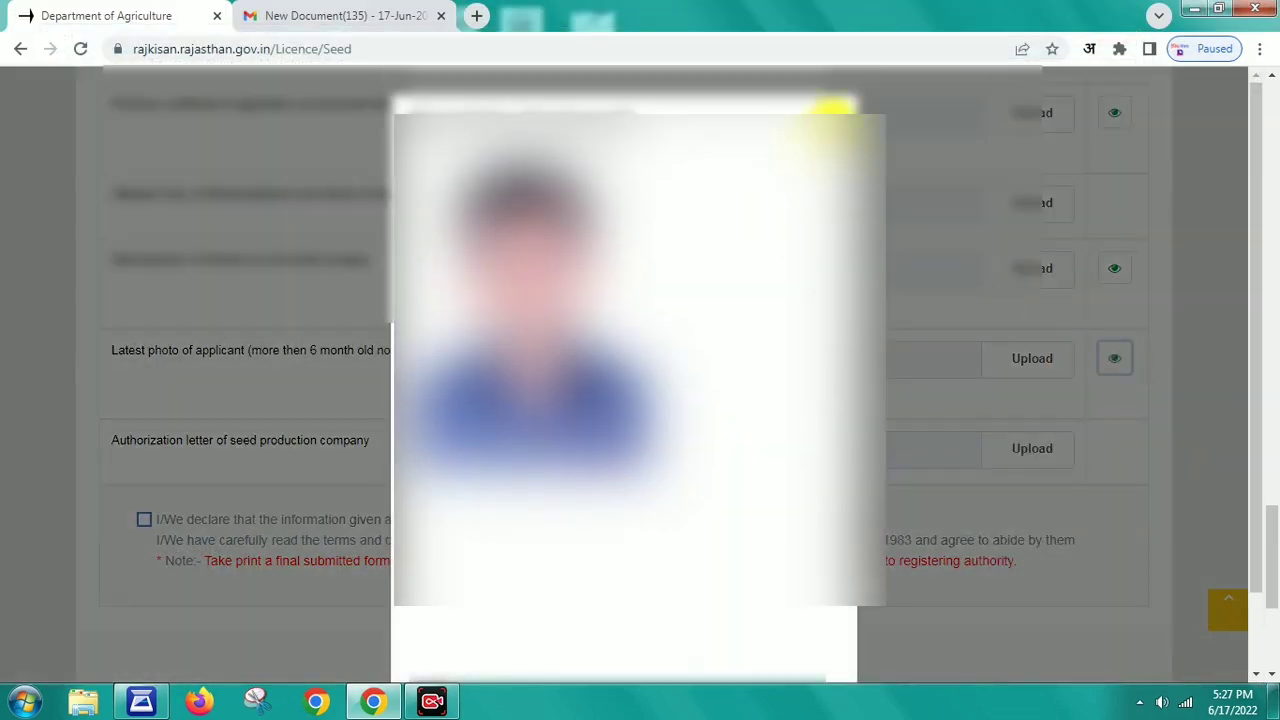
pyautogui.click(834, 110)
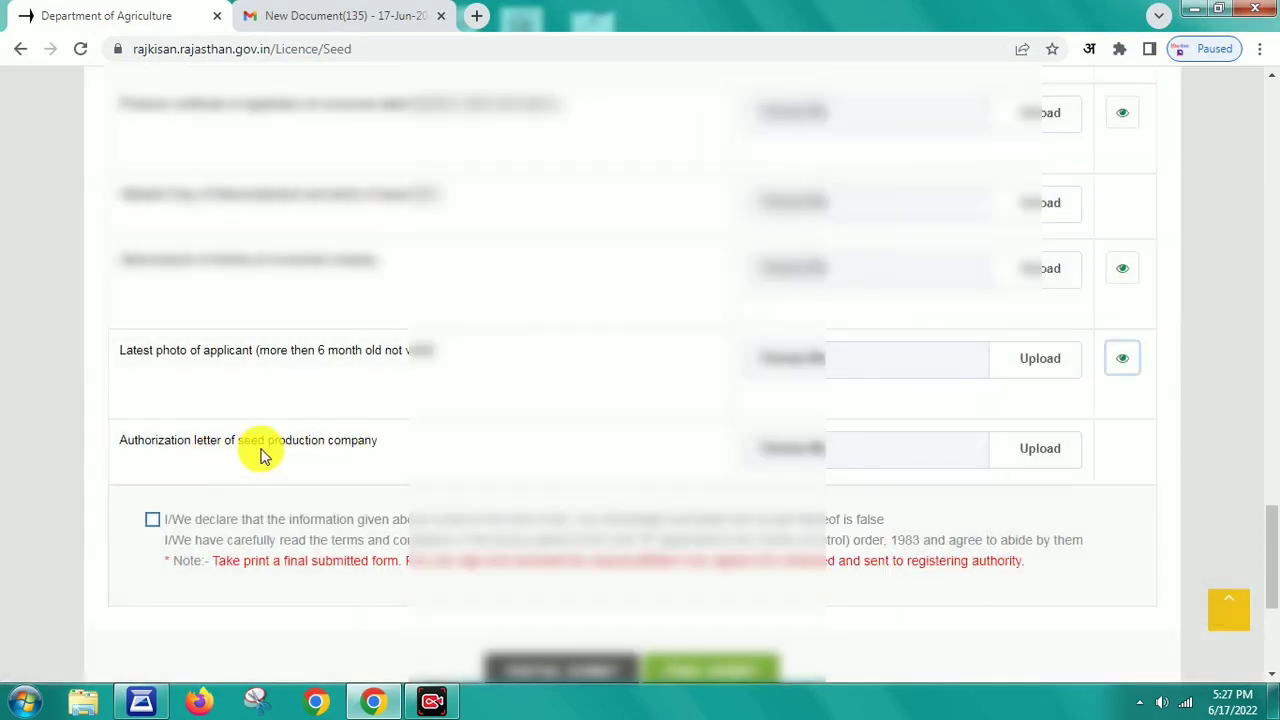
# Upload the file PC as the Authorization letter of seed production company and preview it
pyautogui.click(778, 448)
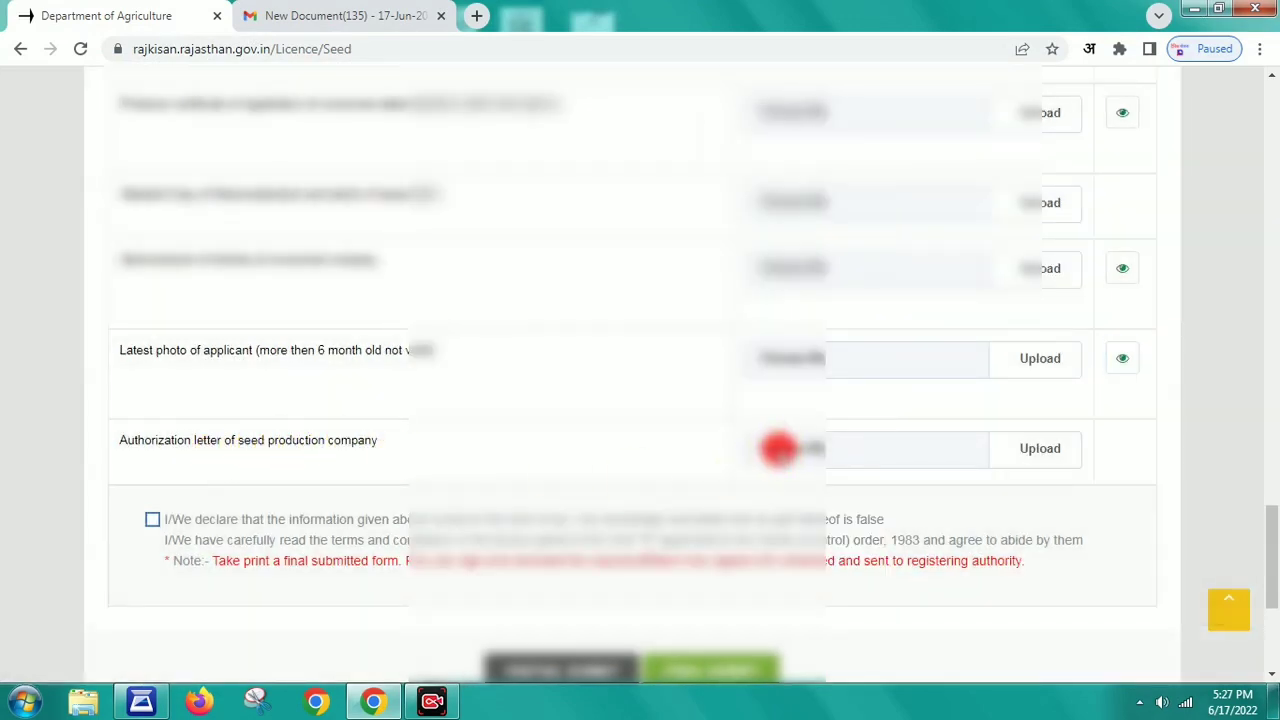
pyautogui.click(740, 200)
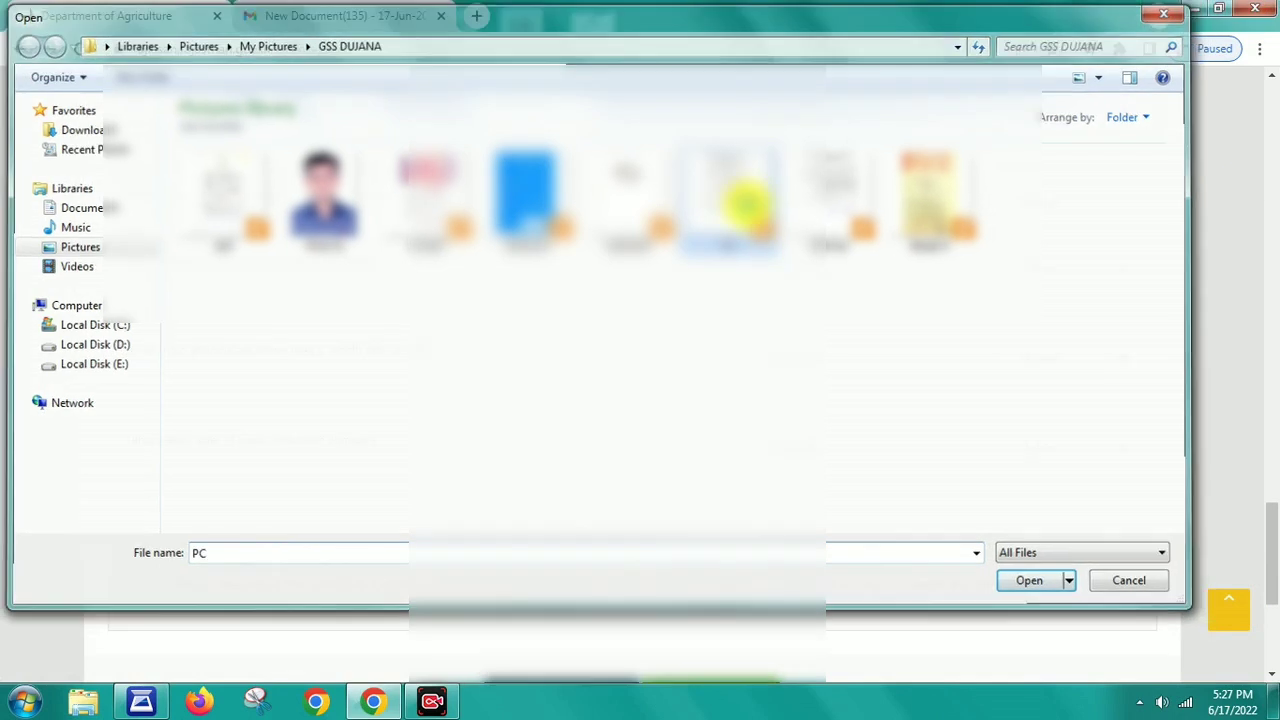
pyautogui.doubleClick(745, 205)
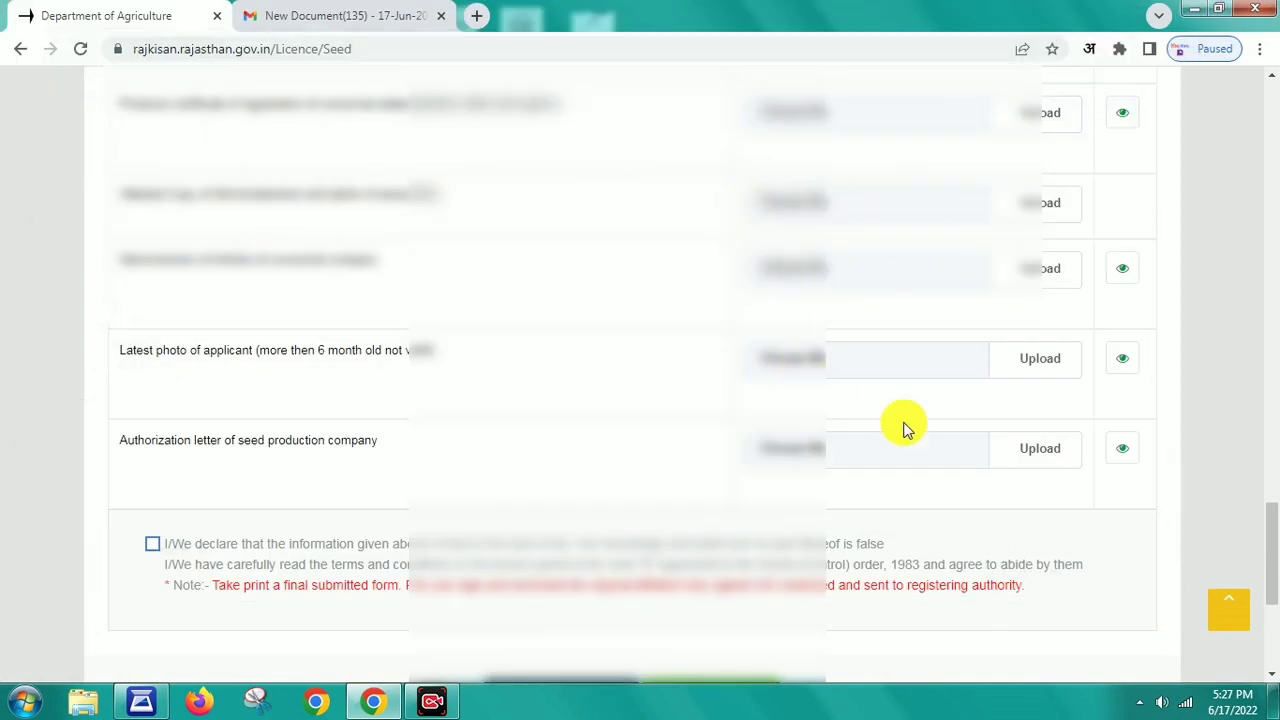
pyautogui.click(1122, 448)
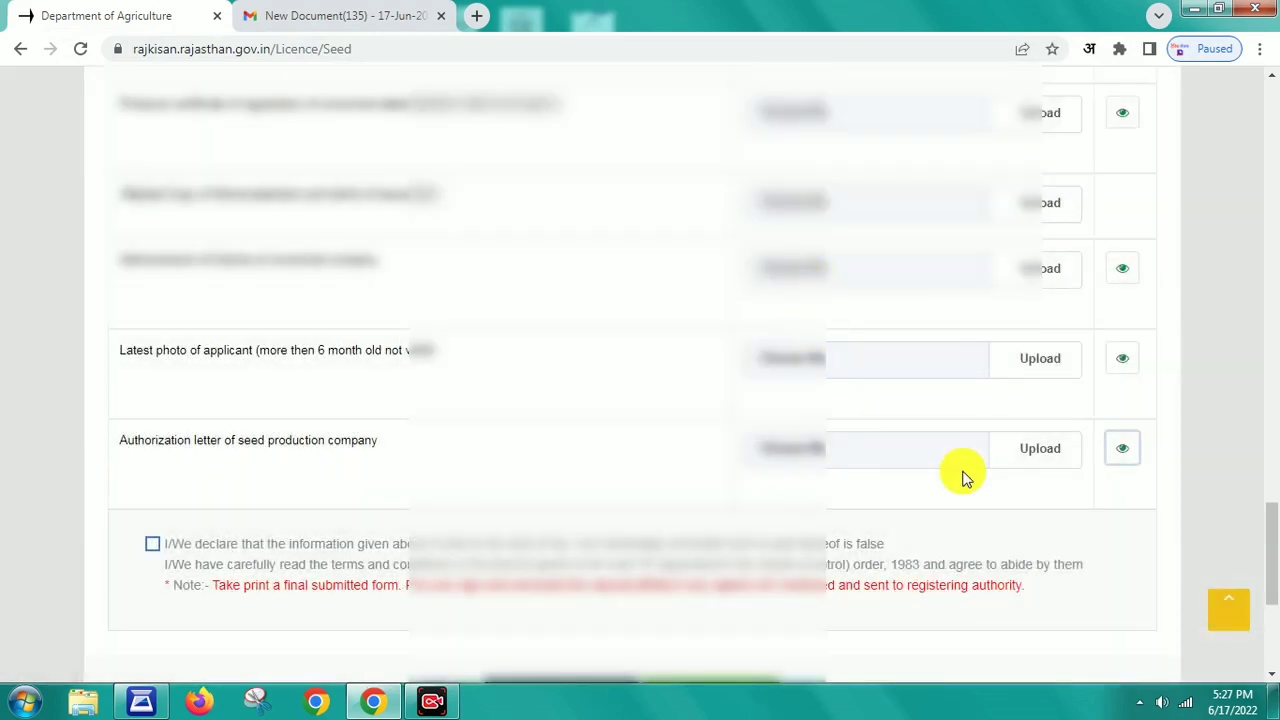
# Accept the declaration, final-submit the application with confirmation, and save it to proceed to payment
pyautogui.moveTo(1275, 535); pyautogui.dragTo(1272, 575)
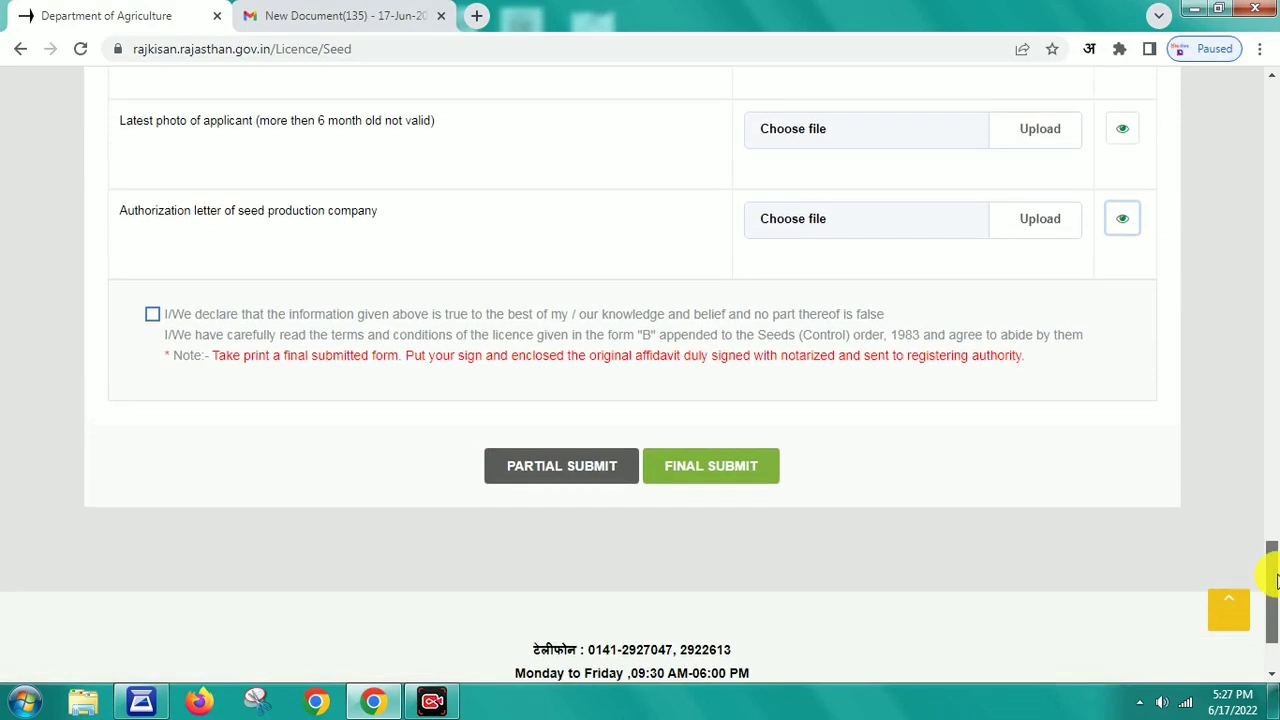
pyautogui.click(152, 316)
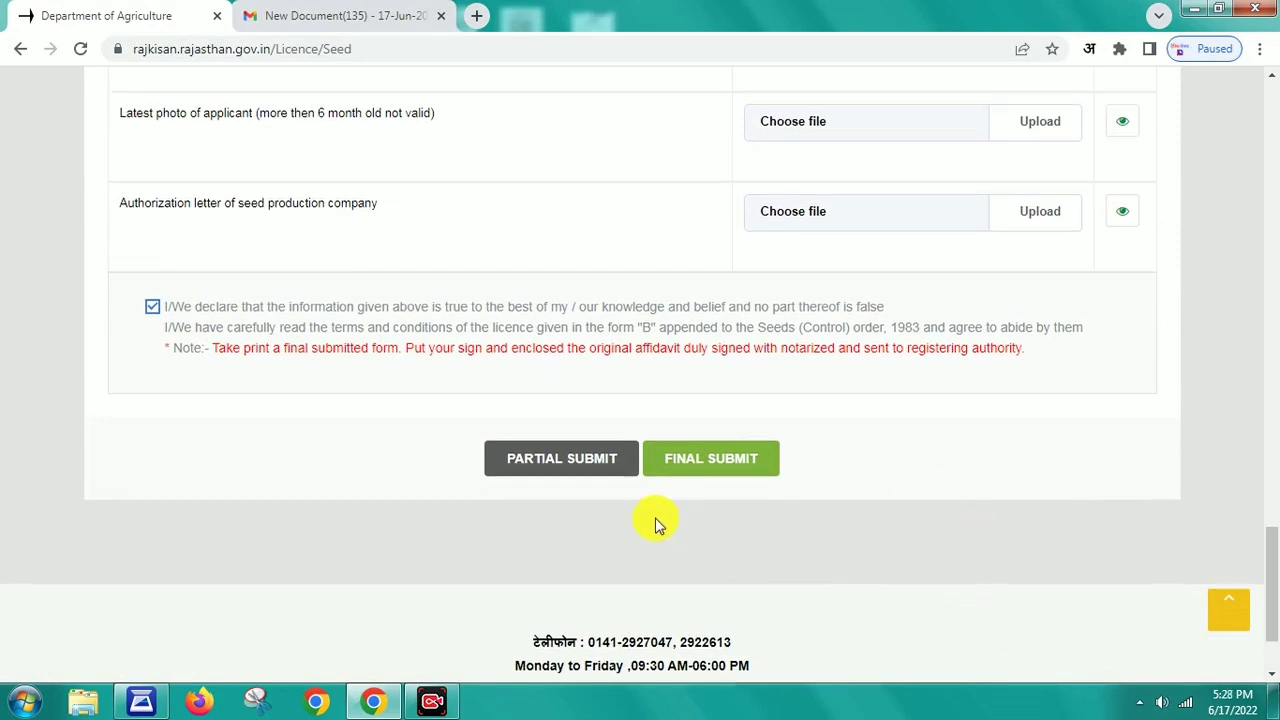
pyautogui.click(711, 468)
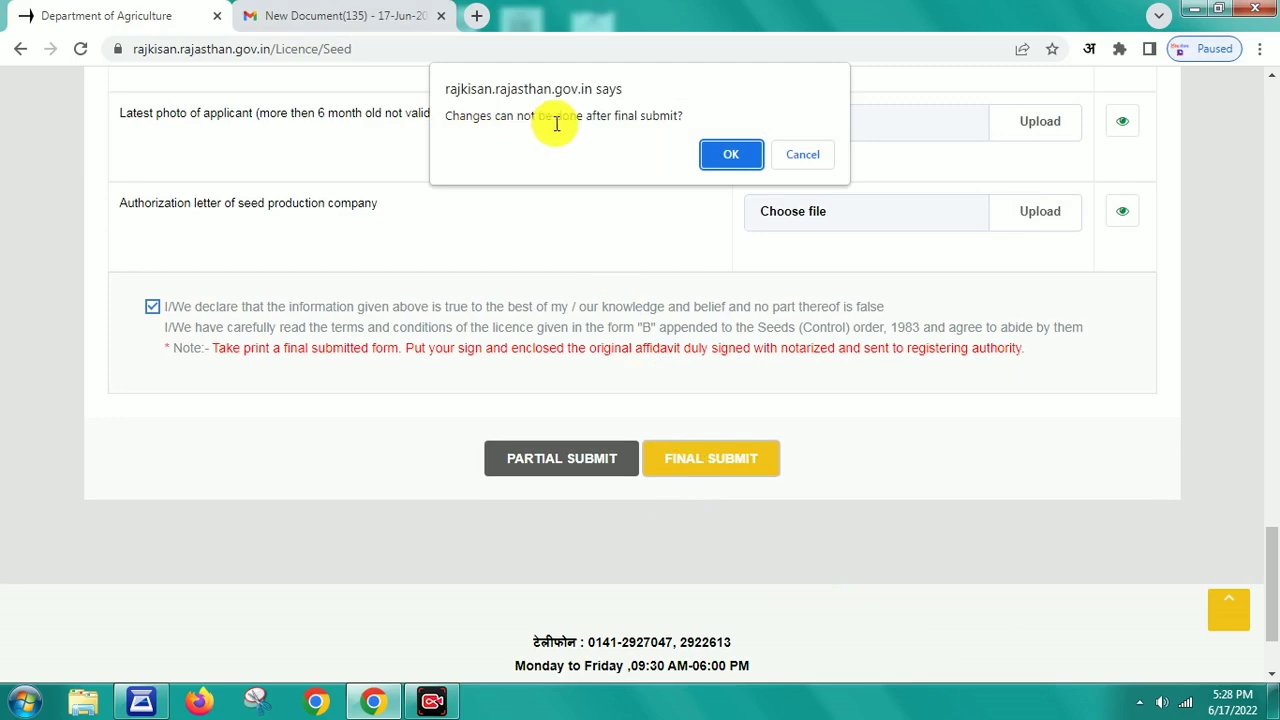
pyautogui.click(731, 157)
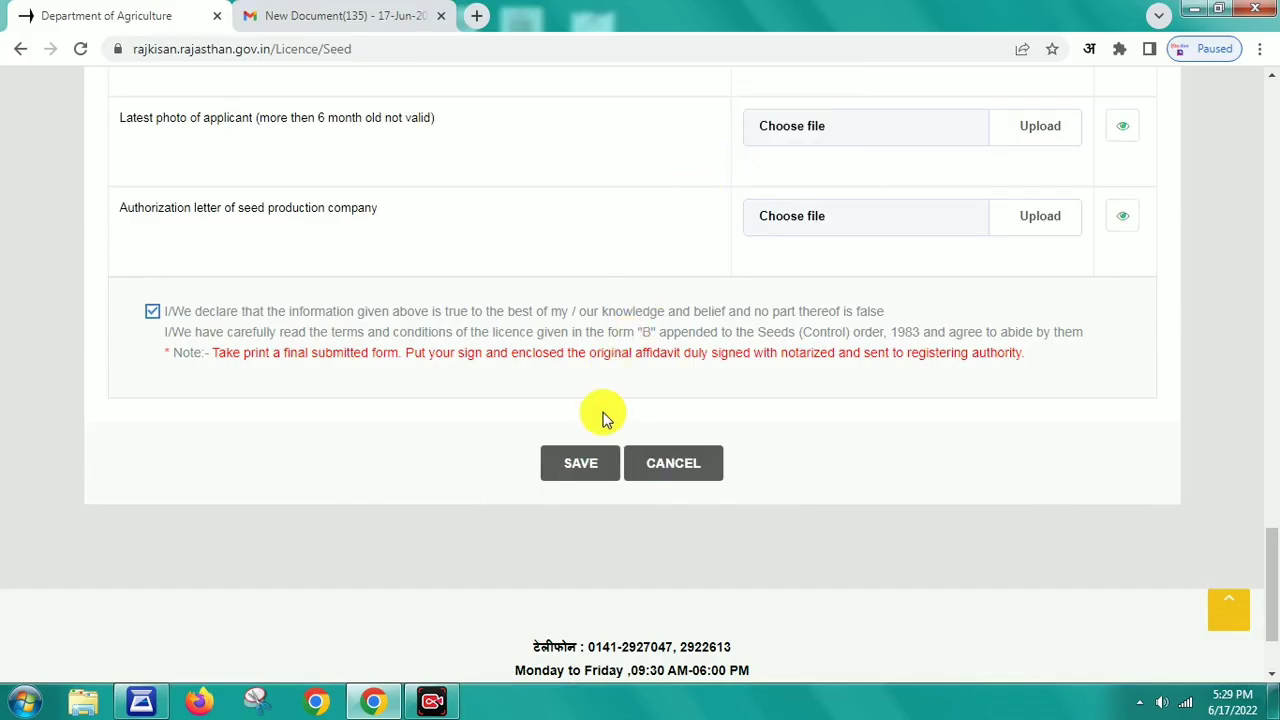
pyautogui.click(583, 465)
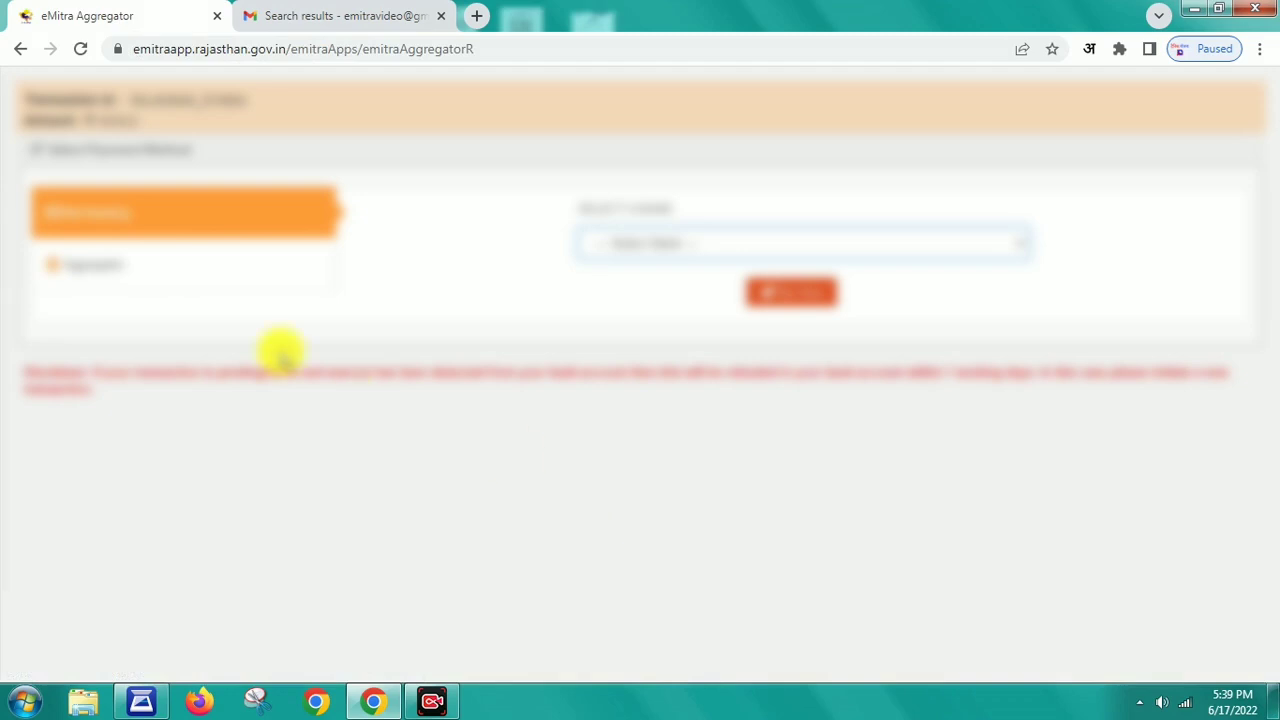
# Choose the aggregator payment method, select its listed payment gateway, and proceed with paying the licence application fee
pyautogui.click(190, 265)
pyautogui.click(697, 245)
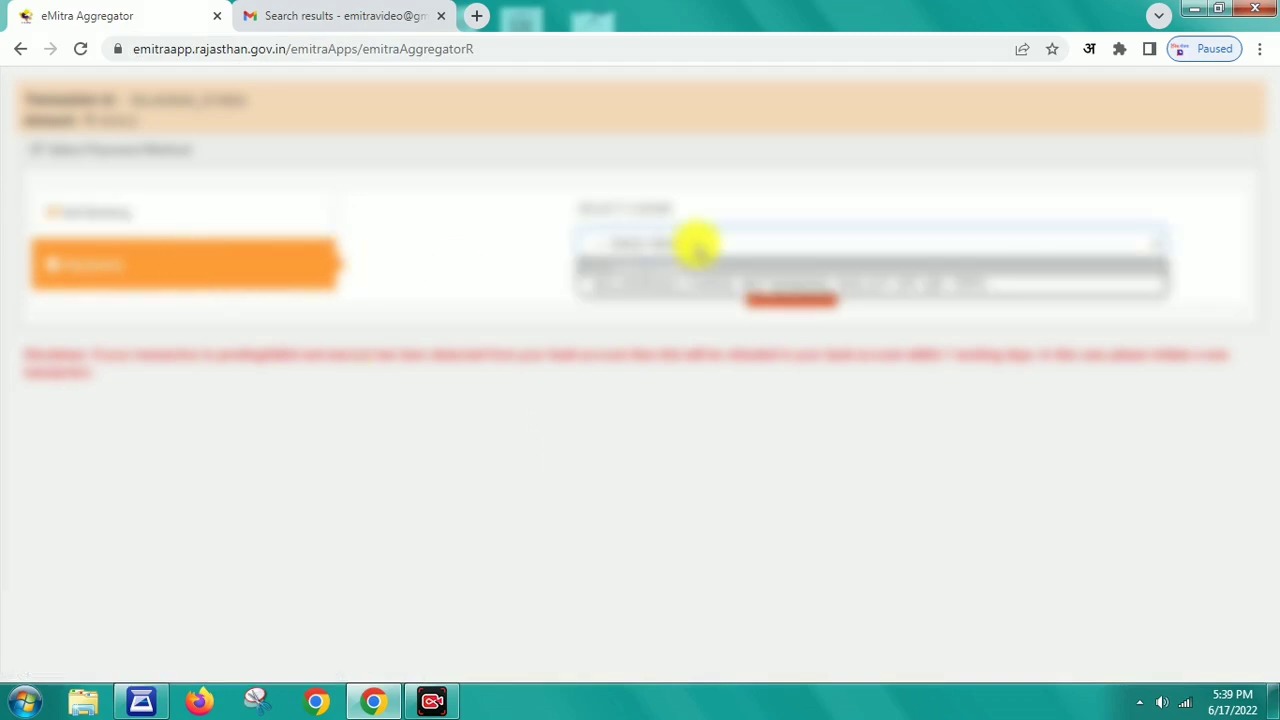
pyautogui.click(676, 283)
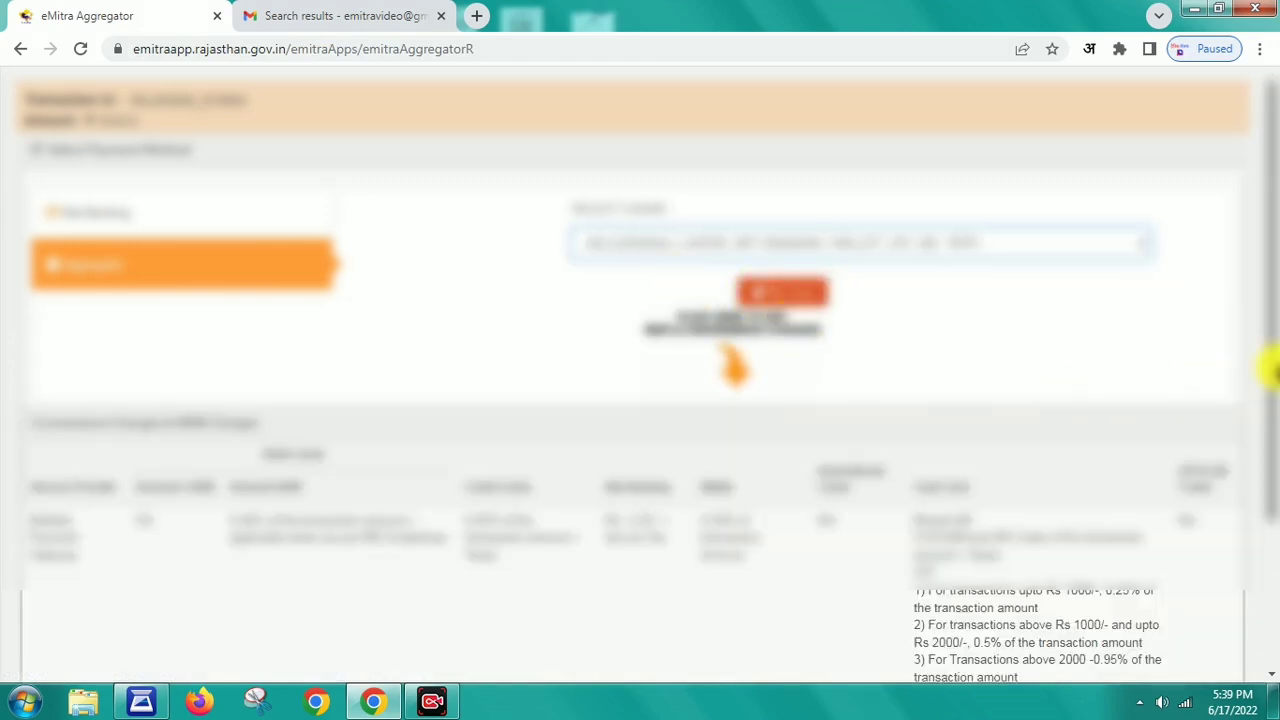
pyautogui.moveTo(1274, 366)
pyautogui.mouseDown()
pyautogui.moveTo(1266, 529)
pyautogui.moveTo(1272, 365)
pyautogui.mouseUp()
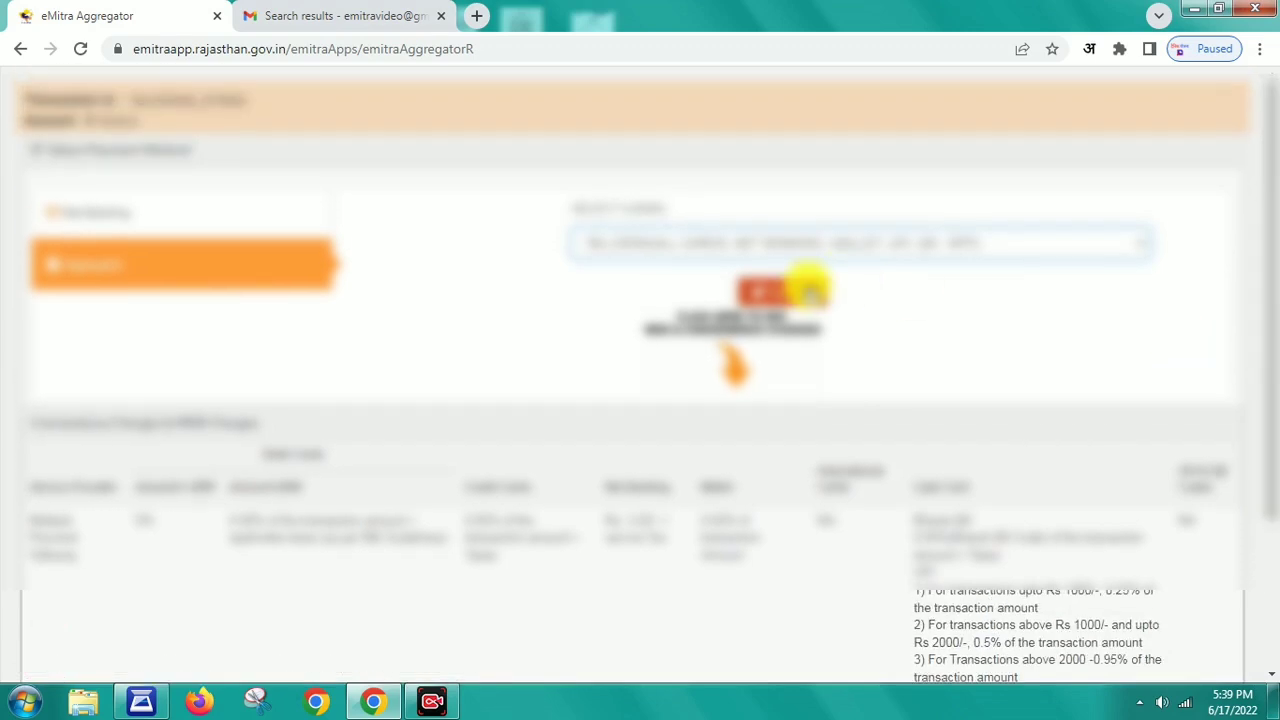
pyautogui.click(806, 291)
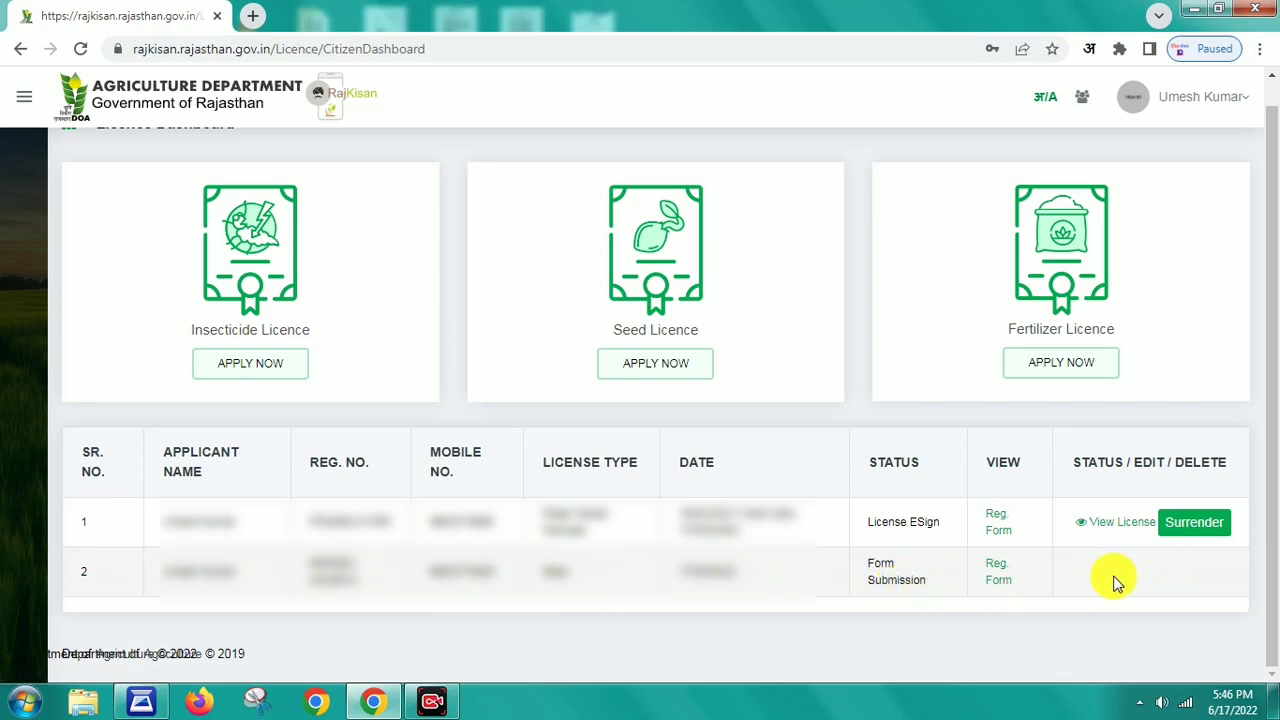
# Open the registration form of the application with Form Submission status and print it at a custom scale of 90
pyautogui.click(996, 575)
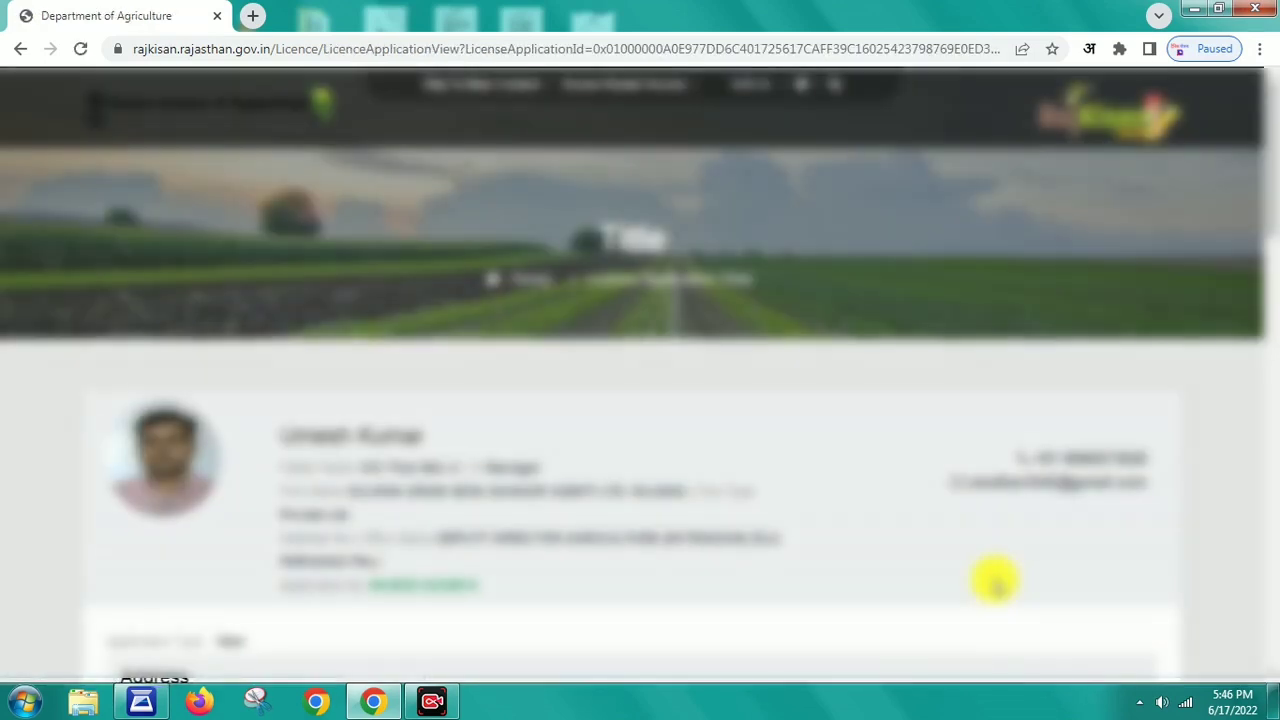
pyautogui.moveTo(1268, 210); pyautogui.dragTo(1274, 598)
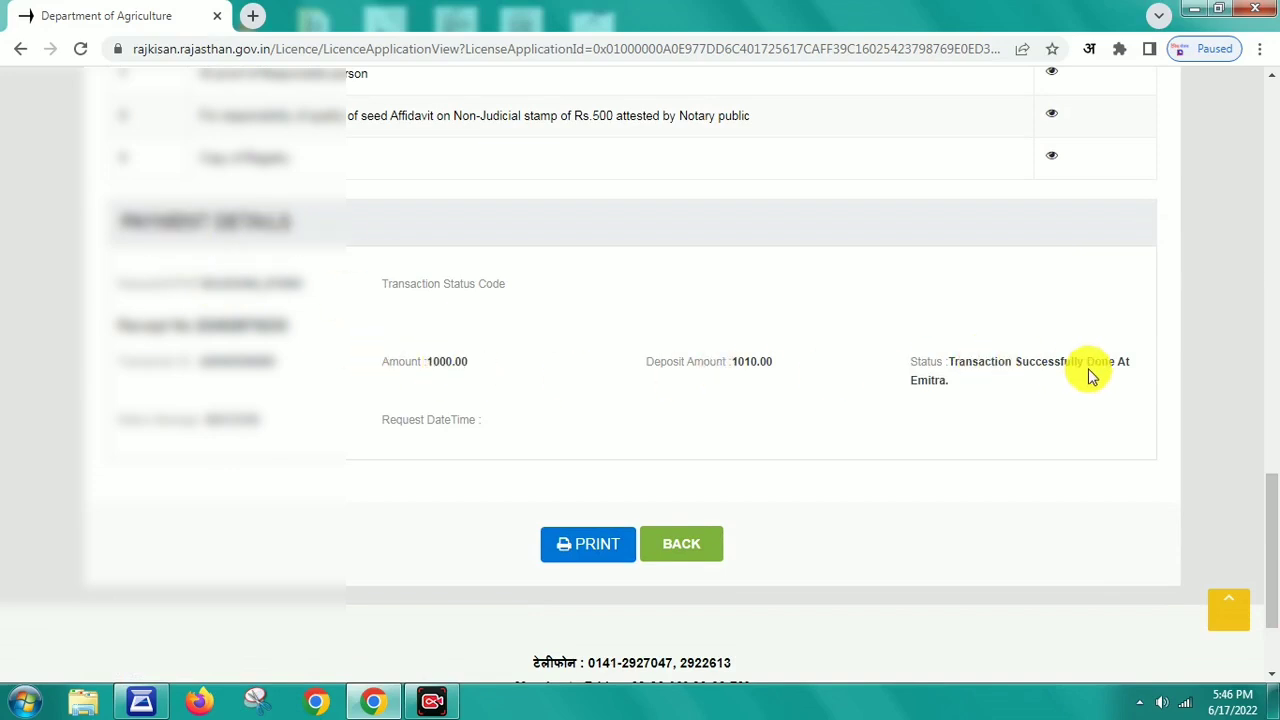
pyautogui.click(600, 546)
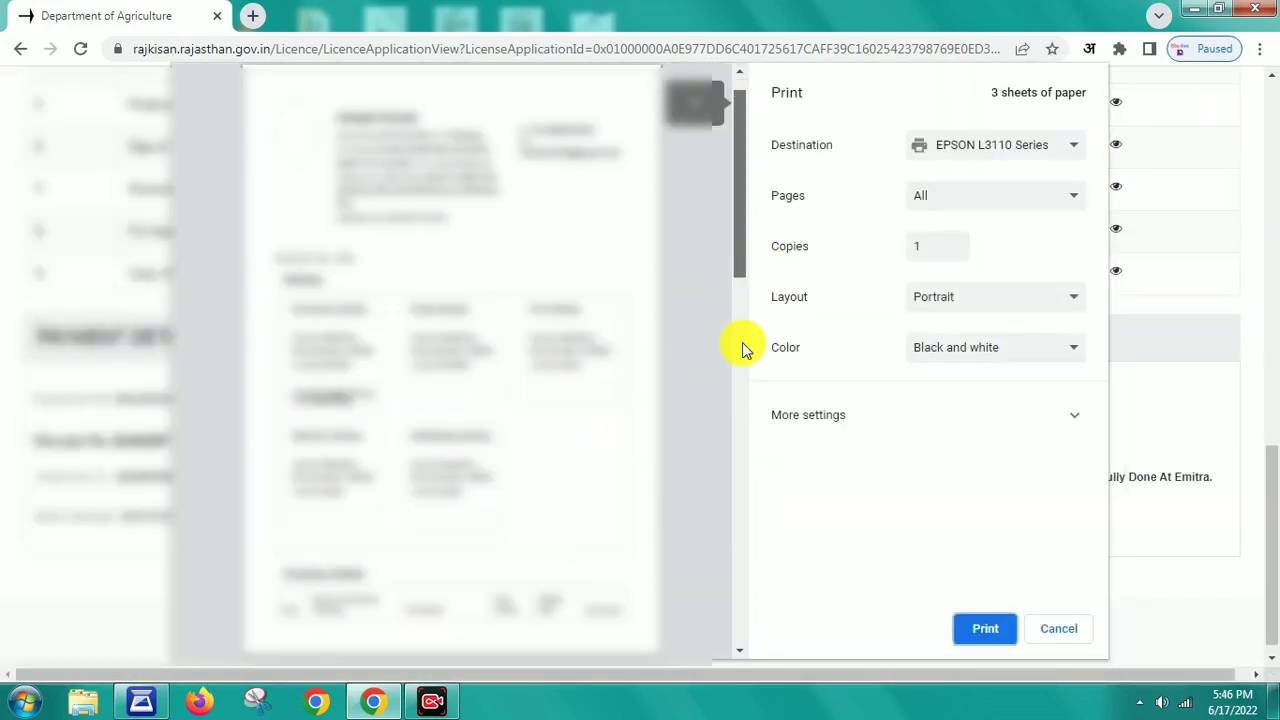
pyautogui.moveTo(742, 349); pyautogui.dragTo(723, 609)
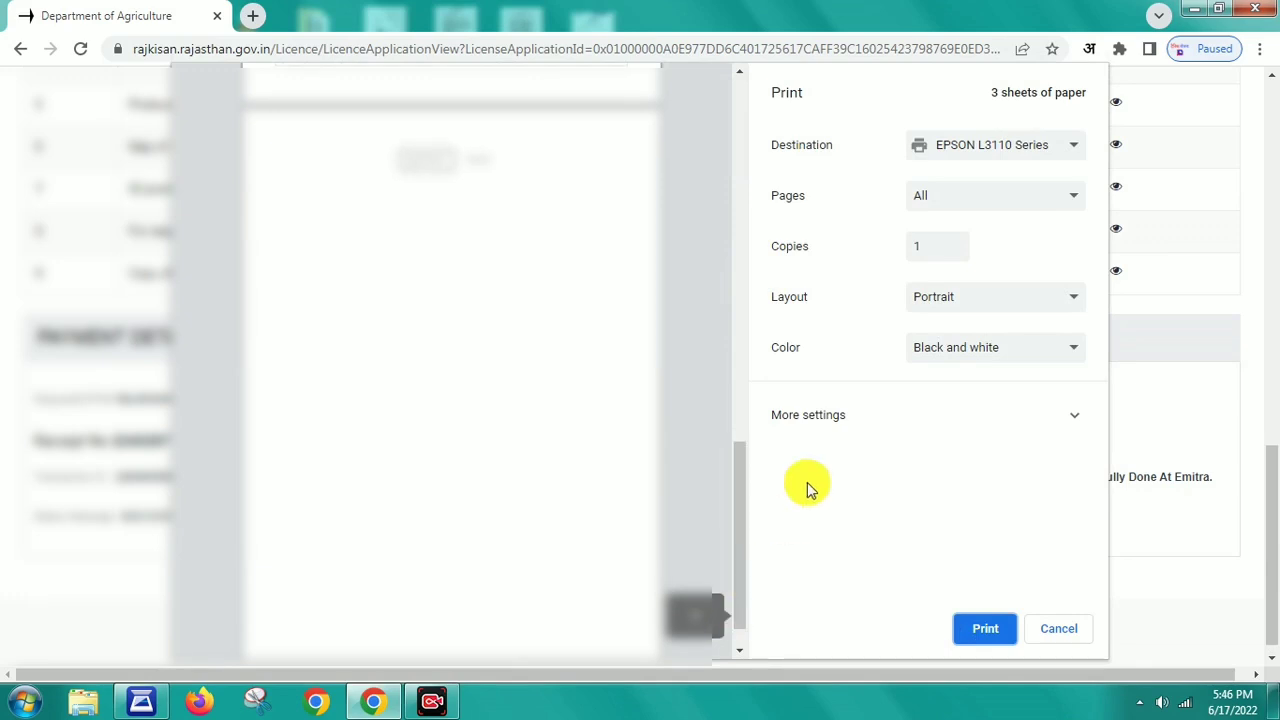
pyautogui.click(807, 418)
pyautogui.moveTo(1097, 403); pyautogui.dragTo(1097, 486)
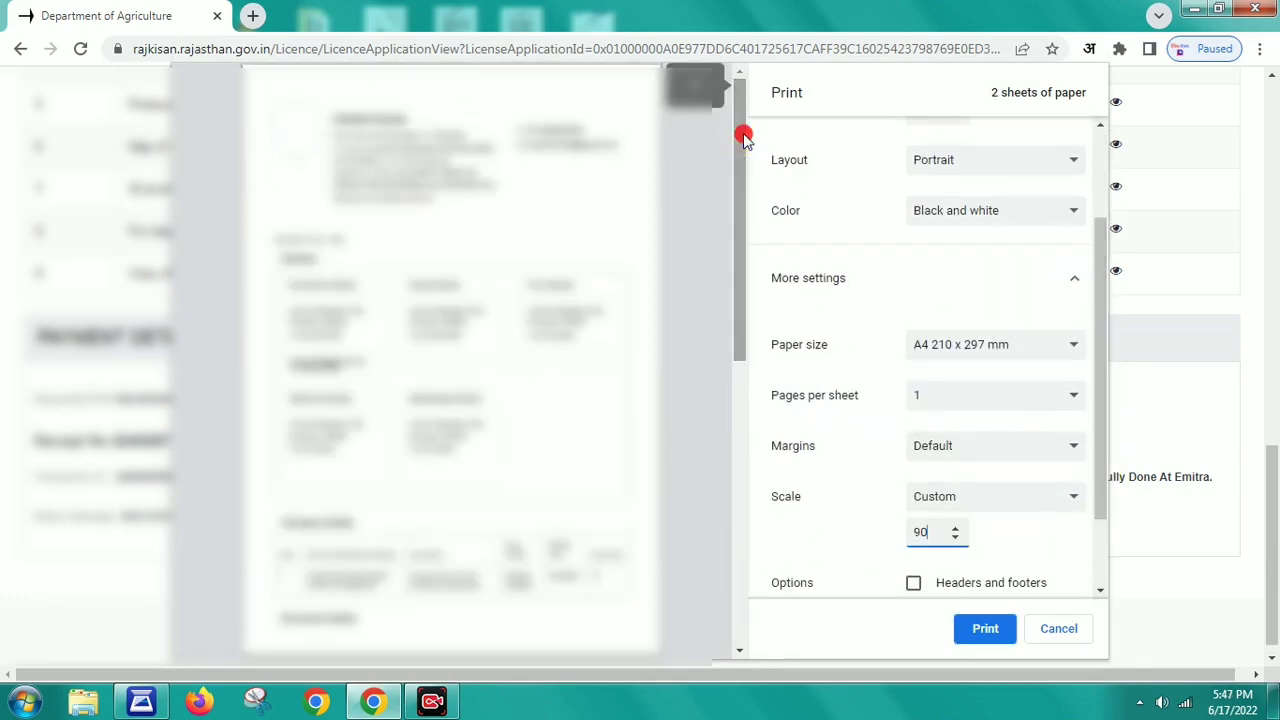
pyautogui.click(975, 624)
pyautogui.scroll(4, 871, 523)
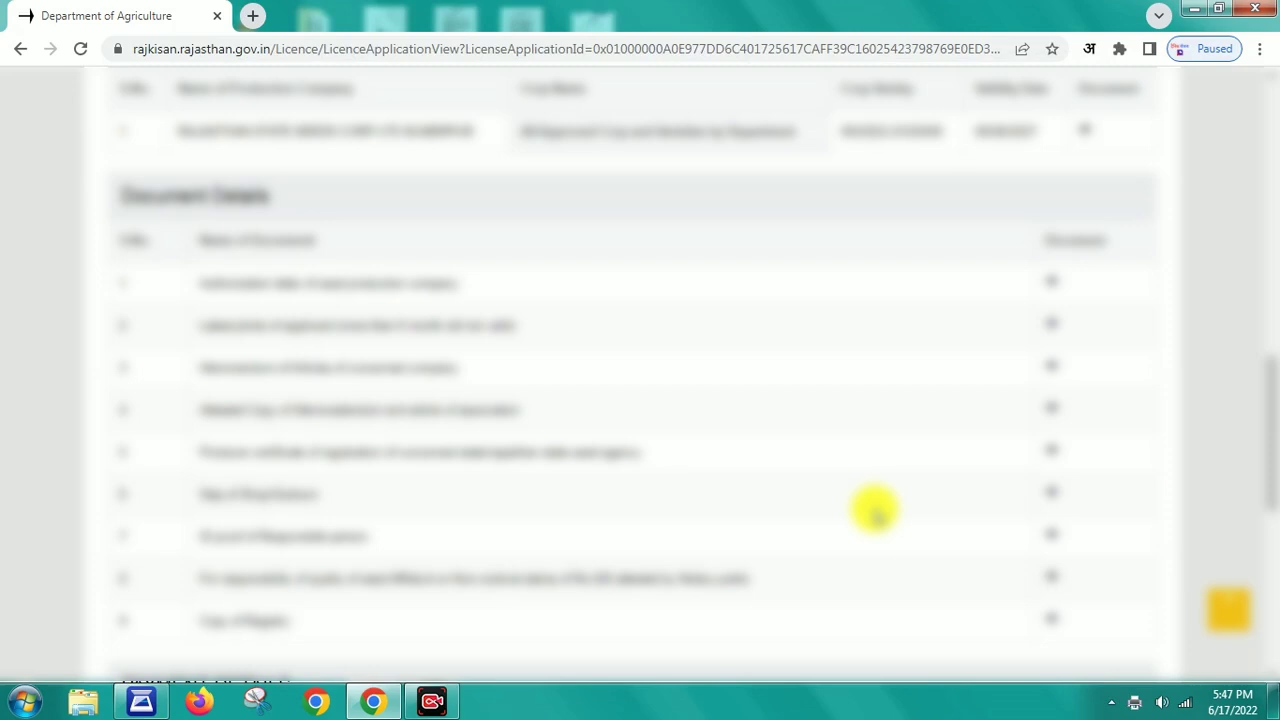
pyautogui.moveTo(1266, 437); pyautogui.dragTo(1268, 155)
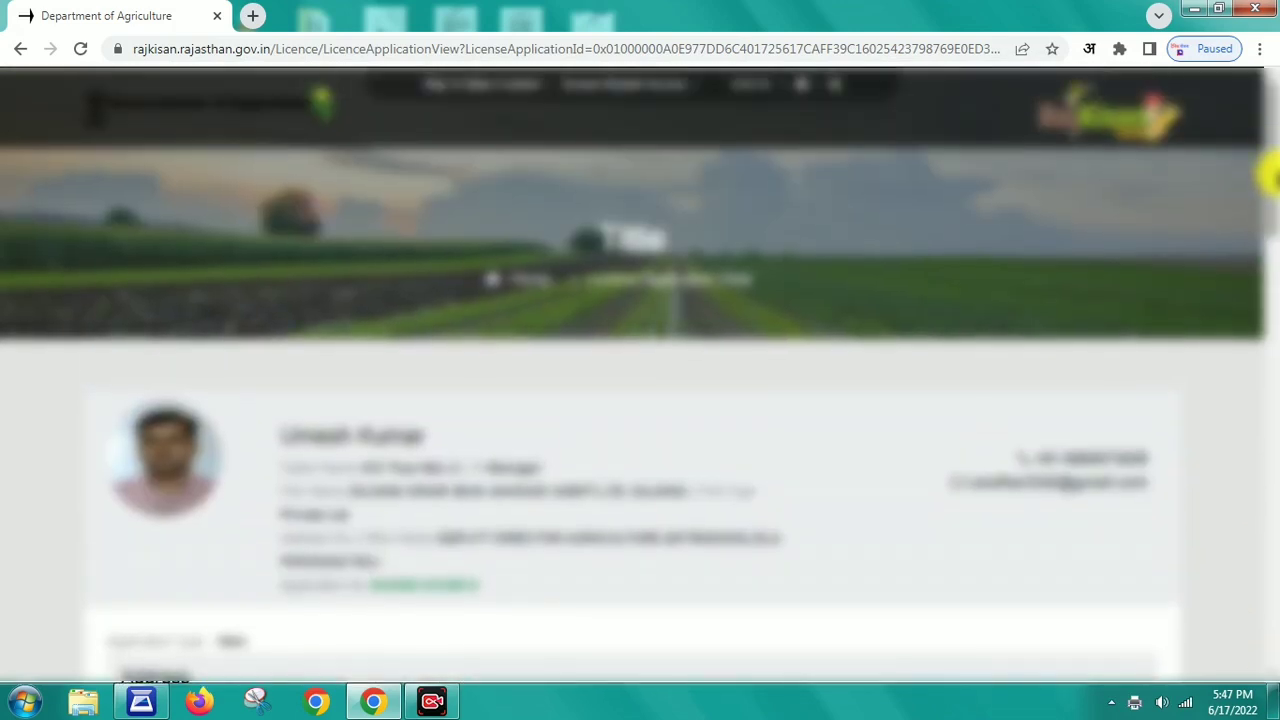